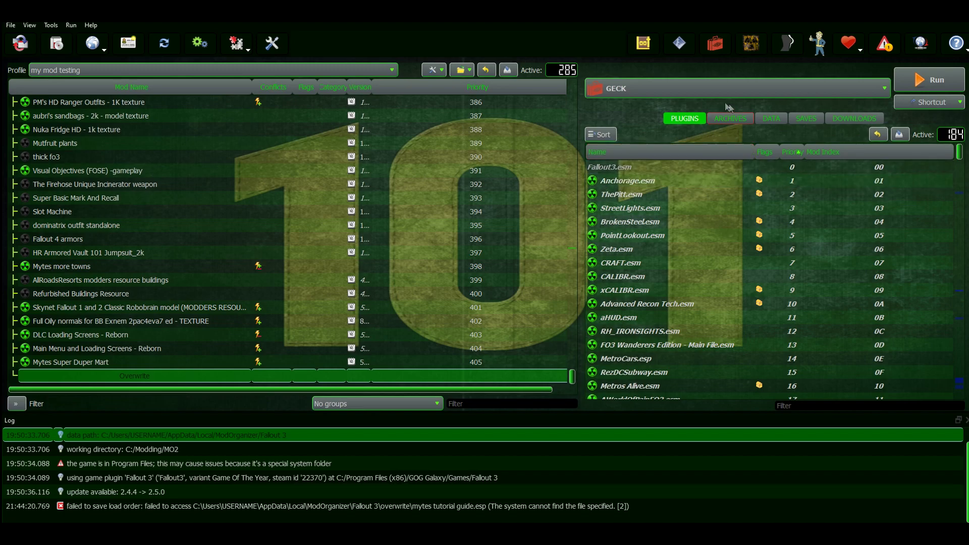
- Launch GECK from the mod manager and save an empty plugin named Mytes tutorial guide in the data folder
{"action": "left_click", "coordinate": [909, 76]}
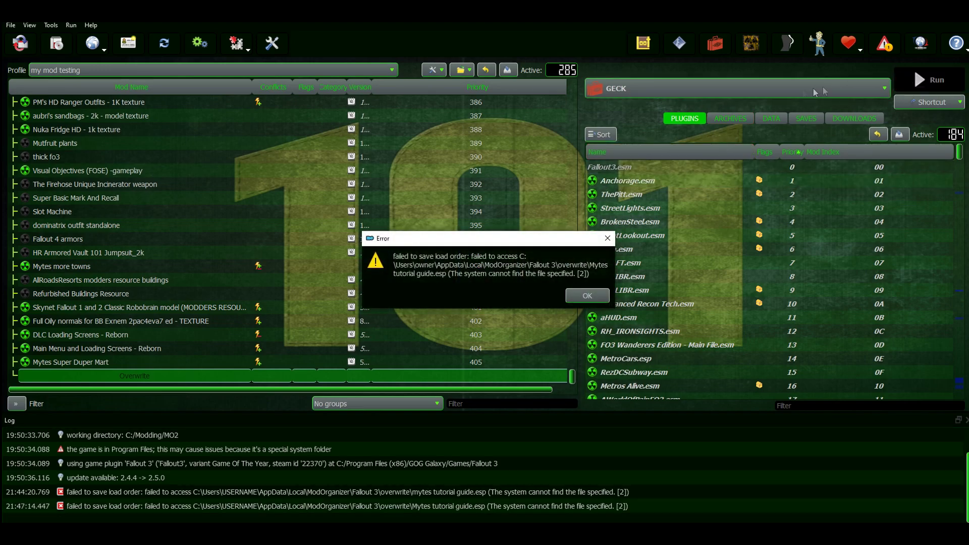
{"action": "left_click", "coordinate": [595, 295]}
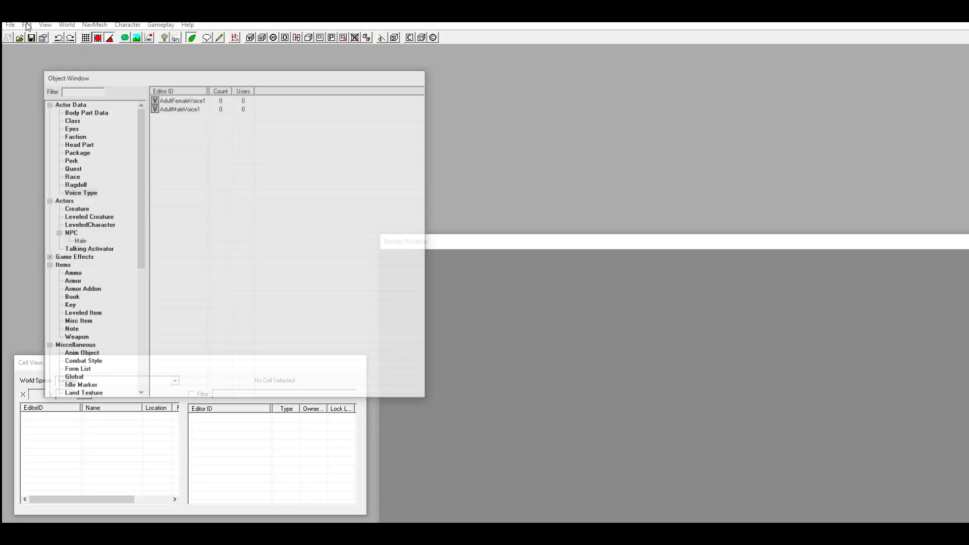
{"action": "left_click", "coordinate": [31, 38]}
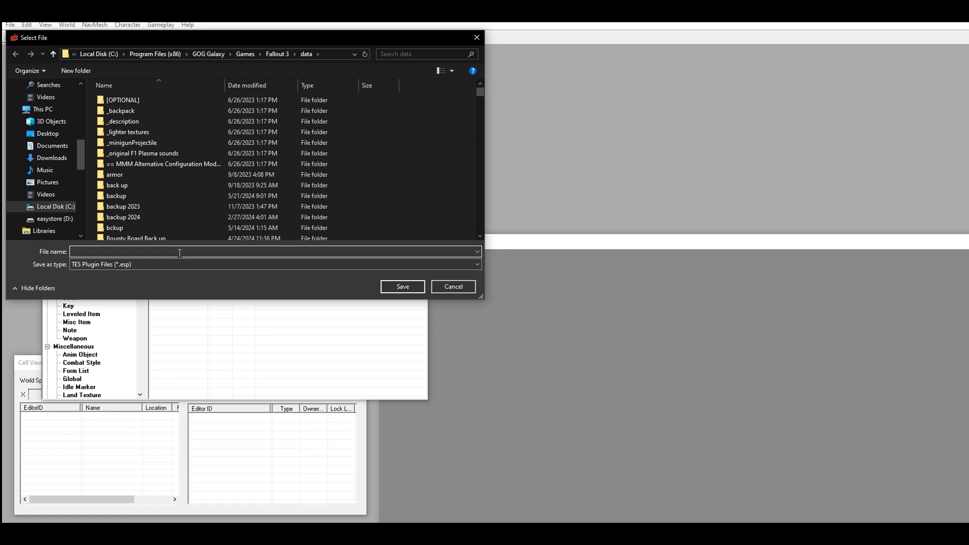
{"action": "type", "text": "My"}
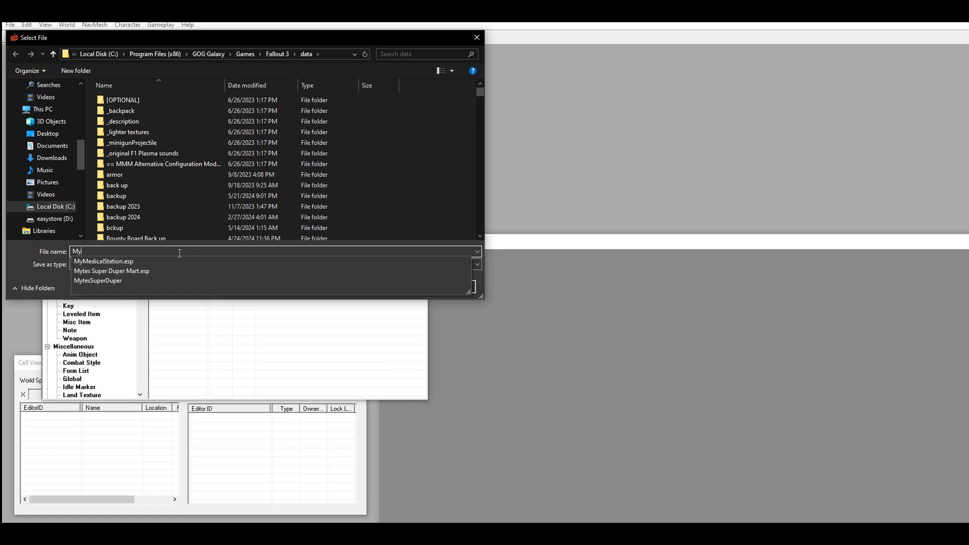
{"action": "type", "text": "tes t"}
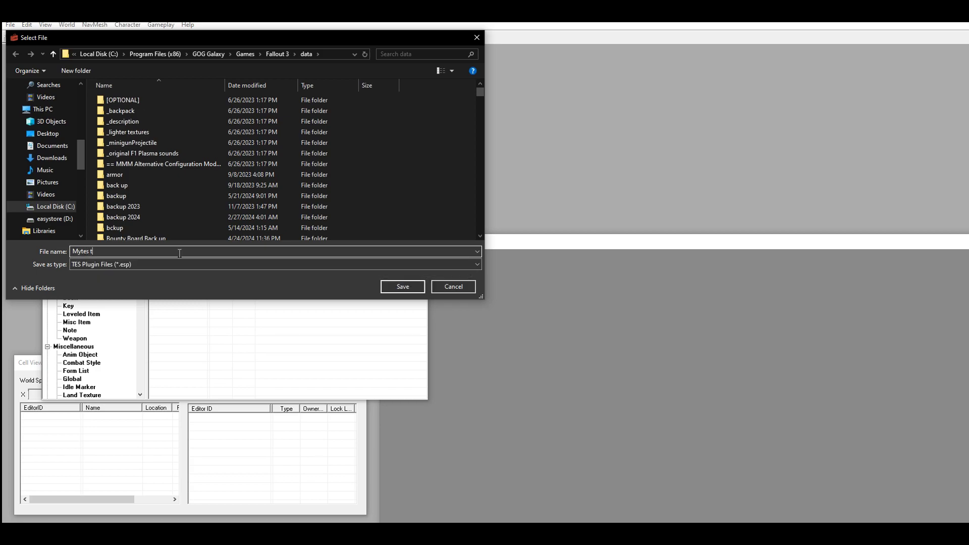
{"action": "type", "text": "utorial guide"}
{"action": "left_click", "coordinate": [392, 287]}
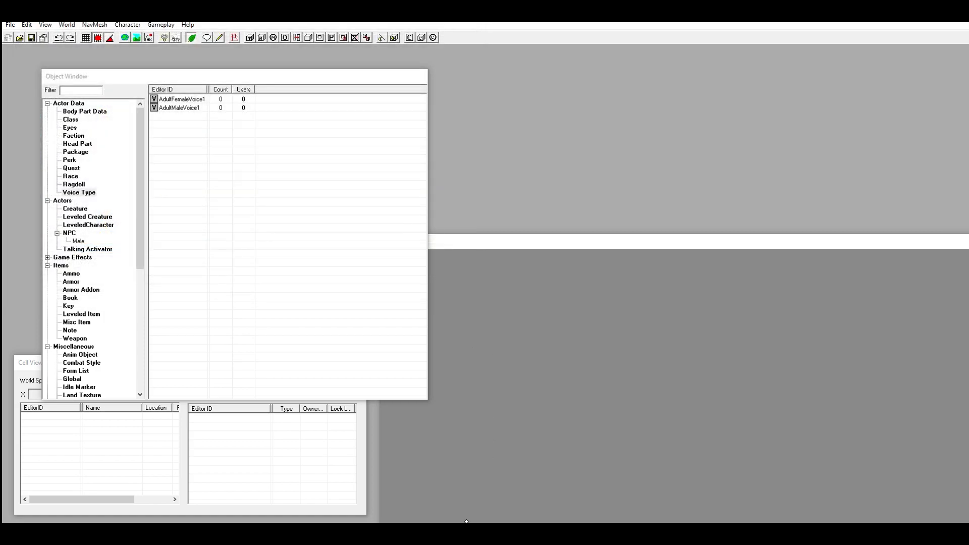
- Close GECK and run it again from Mod Organizer
{"action": "right_click", "coordinate": [458, 534]}
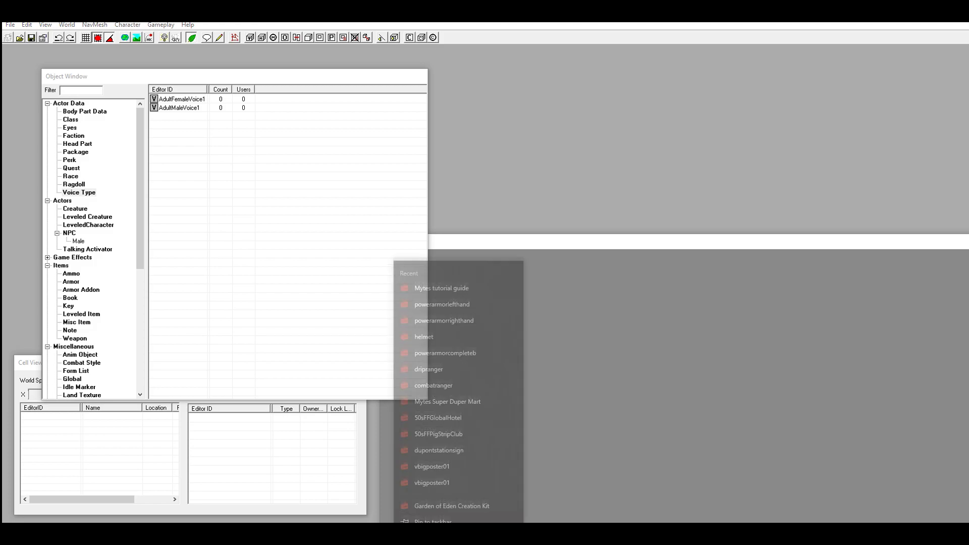
{"action": "left_click", "coordinate": [448, 521]}
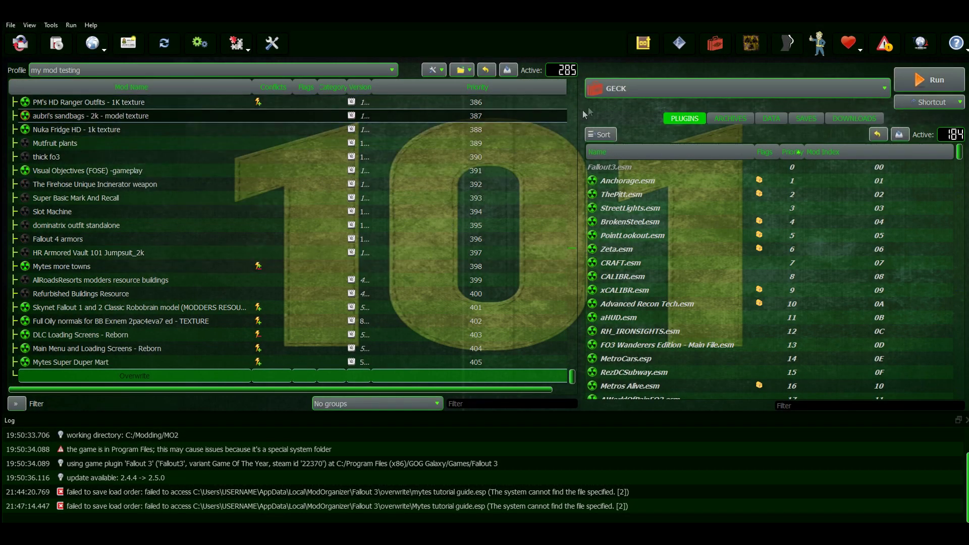
{"action": "left_click", "coordinate": [929, 80]}
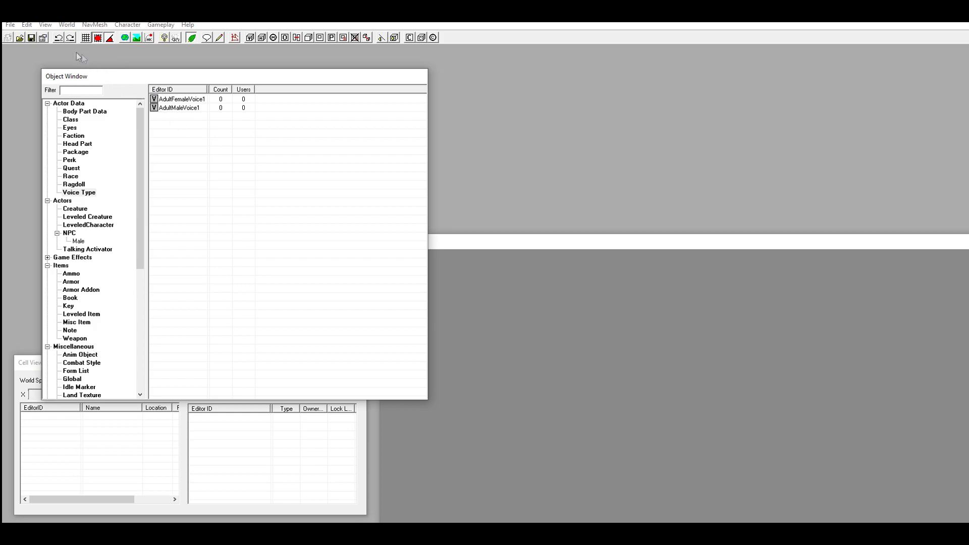
{"action": "left_click", "coordinate": [10, 25]}
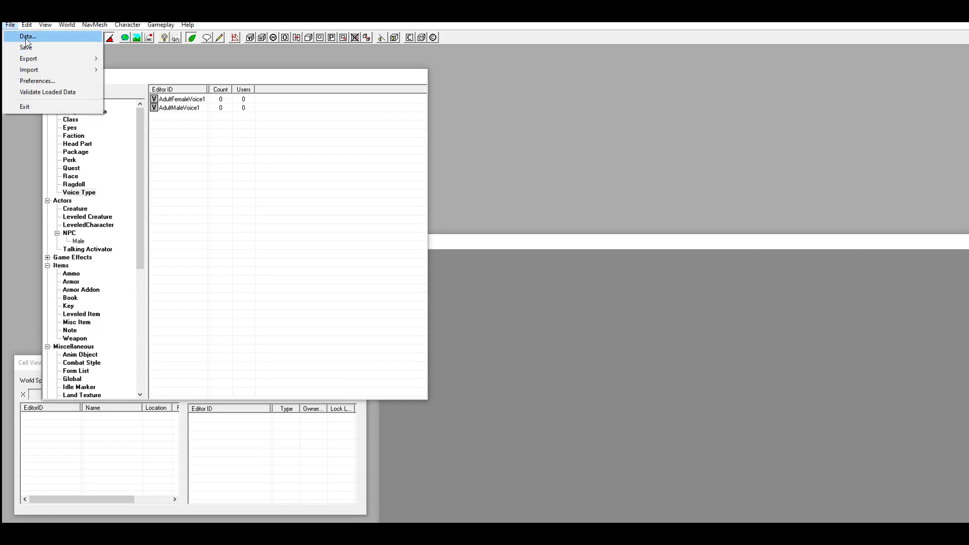
{"action": "left_click", "coordinate": [27, 38]}
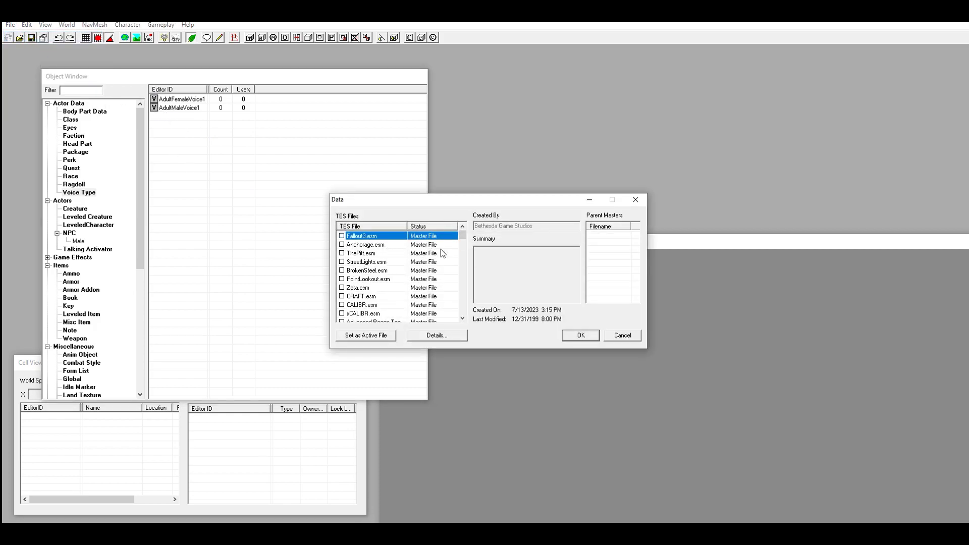
{"action": "left_click", "coordinate": [635, 199]}
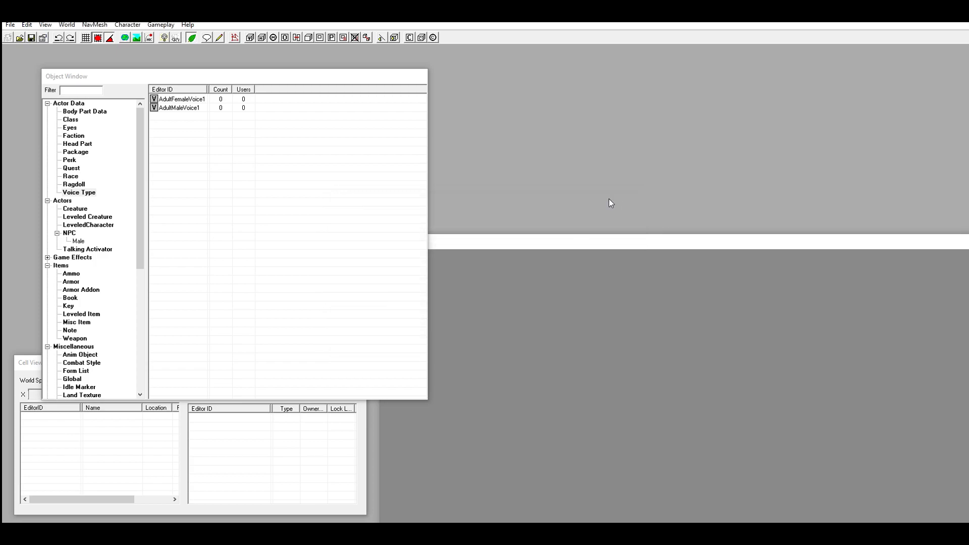
- Load Fallout3.esm together with Mytes tutorial guide.esp, setting the tutorial plugin as the active file
{"action": "left_click", "coordinate": [19, 38]}
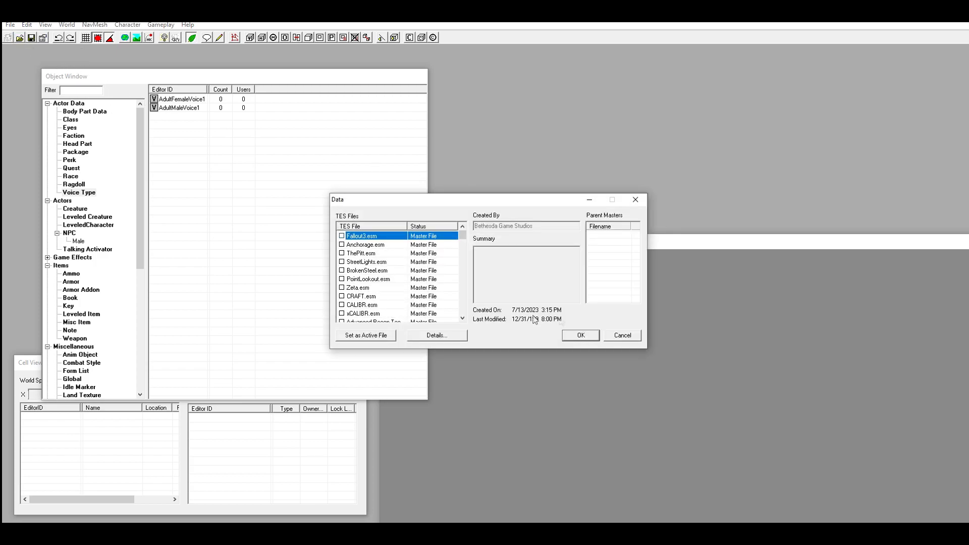
{"action": "double_click", "coordinate": [365, 239]}
{"action": "left_click_drag", "start_coordinate": [459, 235], "coordinate": [461, 320]}
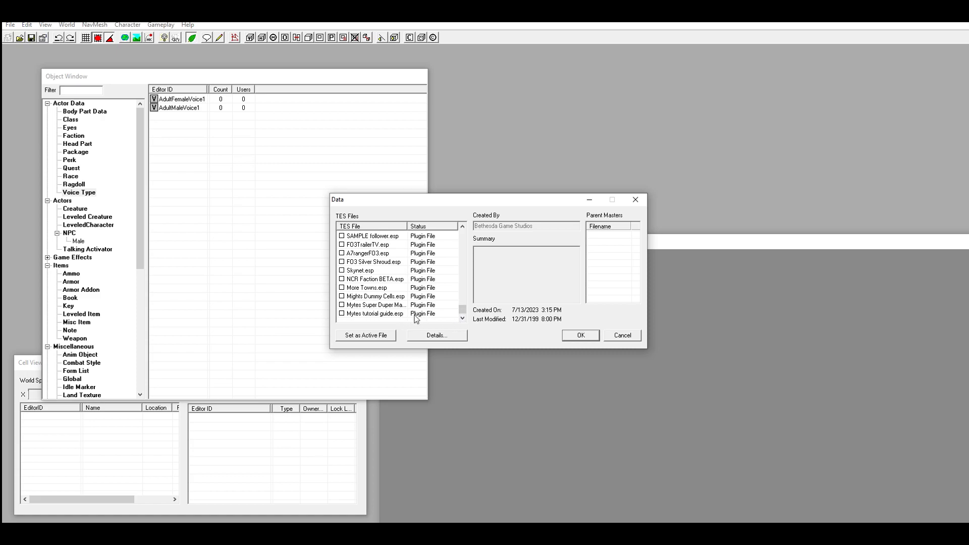
{"action": "double_click", "coordinate": [382, 314]}
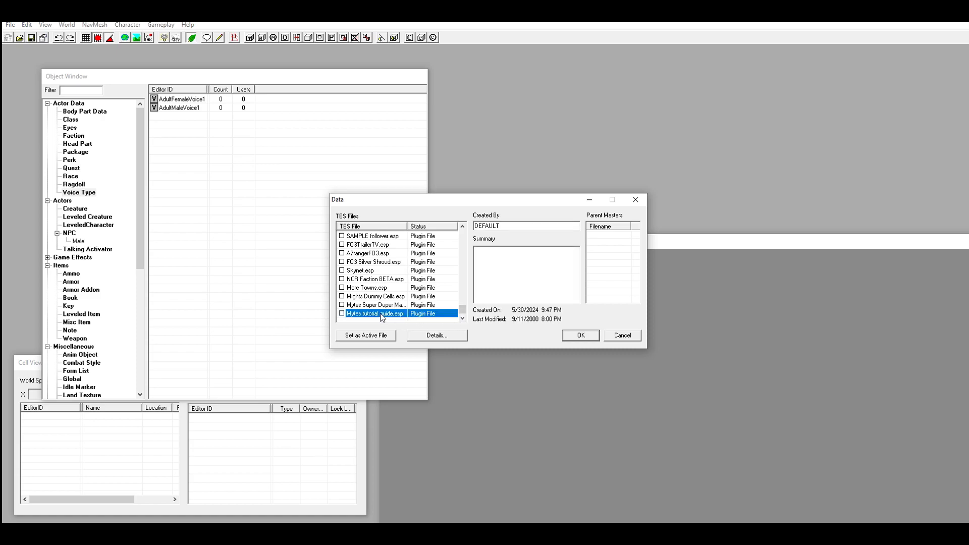
{"action": "left_click", "coordinate": [365, 336]}
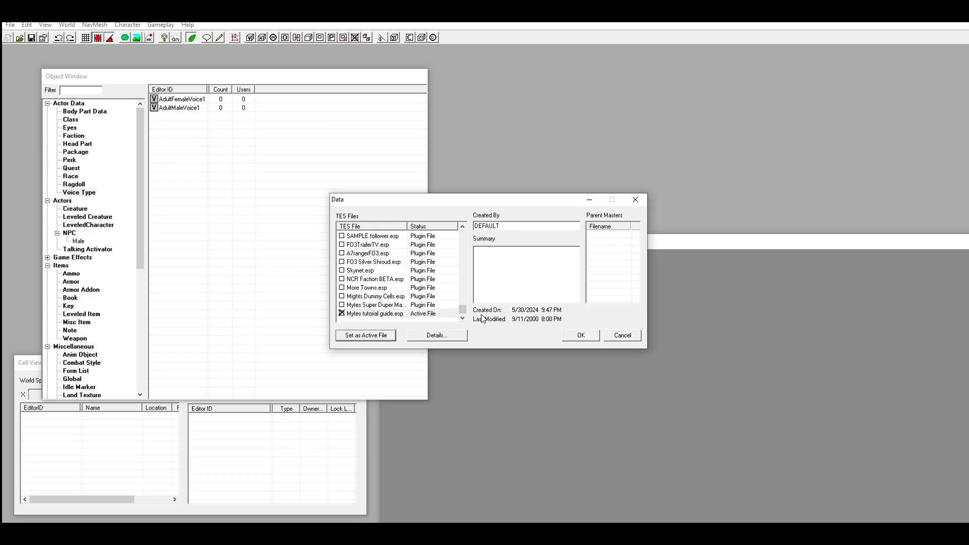
{"action": "scroll", "coordinate": [462, 306], "scroll_direction": "up", "scroll_amount": 10}
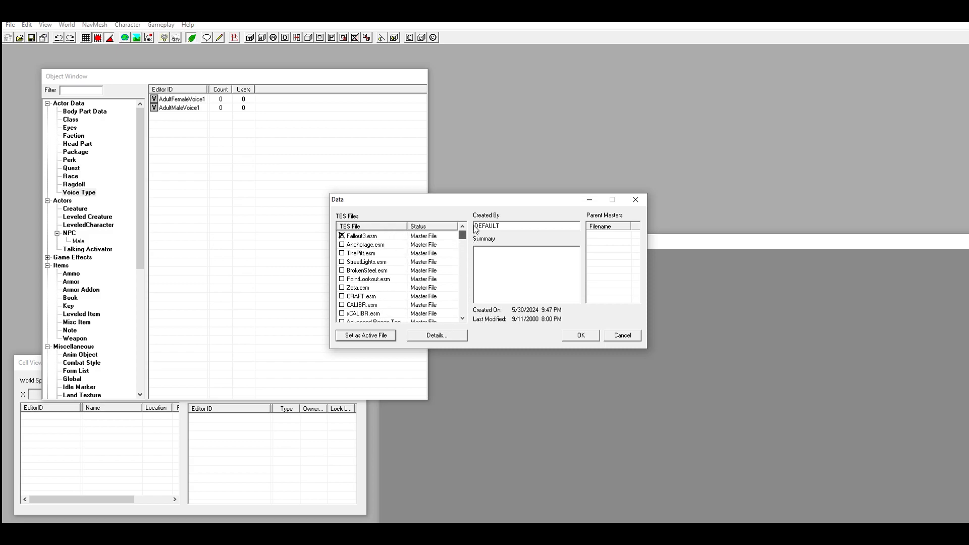
{"action": "left_click_drag", "start_coordinate": [474, 226], "coordinate": [432, 320]}
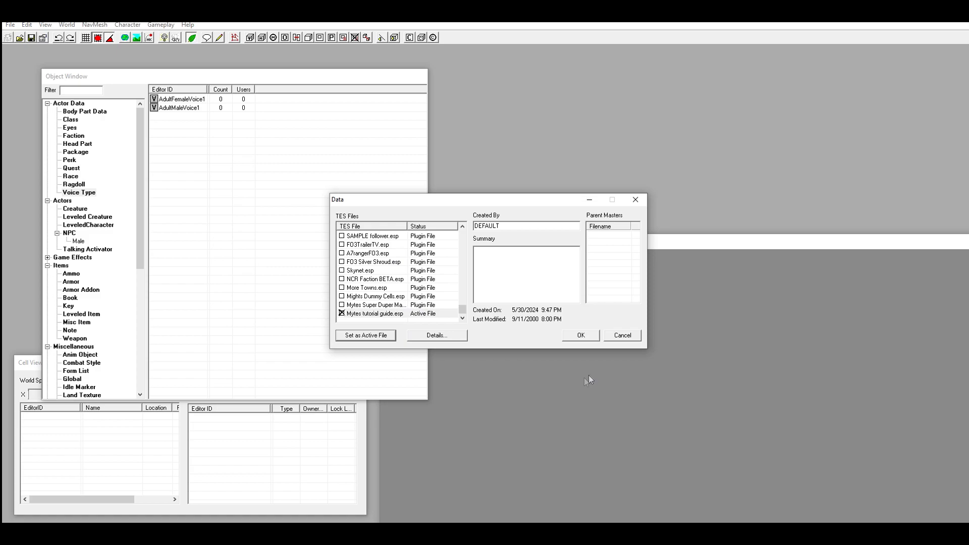
{"action": "left_click", "coordinate": [580, 336]}
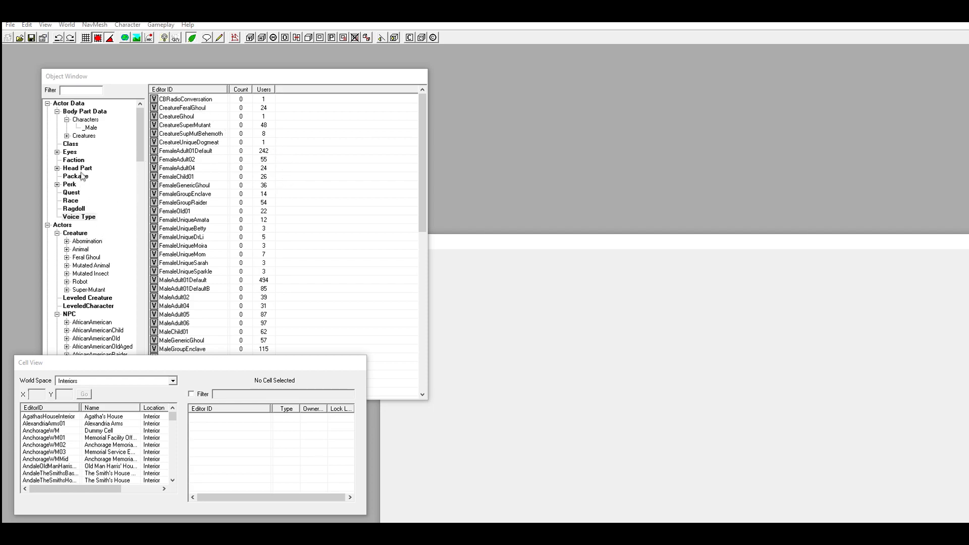
- Open the voice type editor from the Voice Type category and select Male as the gender
{"action": "scroll", "coordinate": [82, 177], "scroll_direction": "down", "scroll_amount": 2}
{"action": "scroll", "coordinate": [82, 201], "scroll_direction": "up", "scroll_amount": 2}
{"action": "scroll", "coordinate": [82, 200], "scroll_direction": "down", "scroll_amount": 2}
{"action": "scroll", "coordinate": [81, 199], "scroll_direction": "down", "scroll_amount": 1}
{"action": "scroll", "coordinate": [82, 199], "scroll_direction": "up", "scroll_amount": 1}
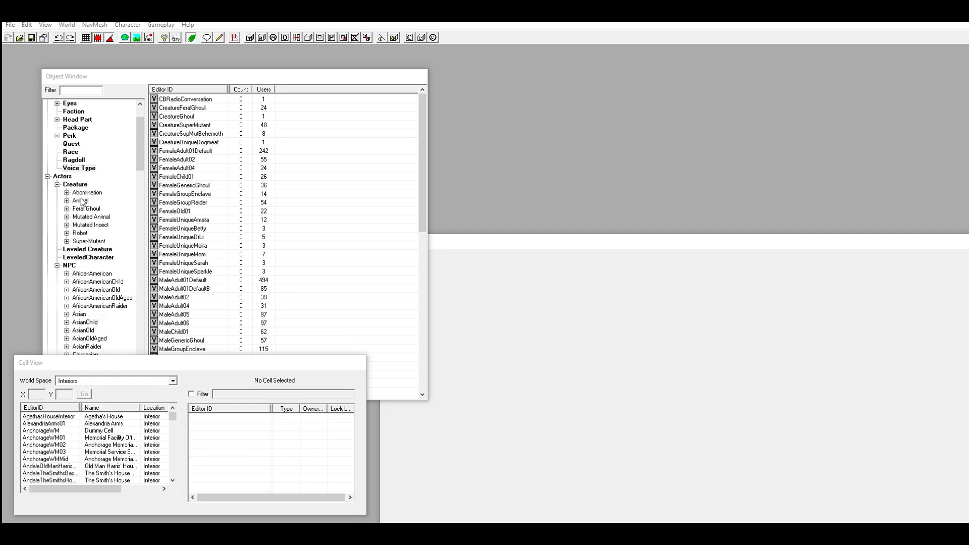
{"action": "left_click", "coordinate": [80, 169]}
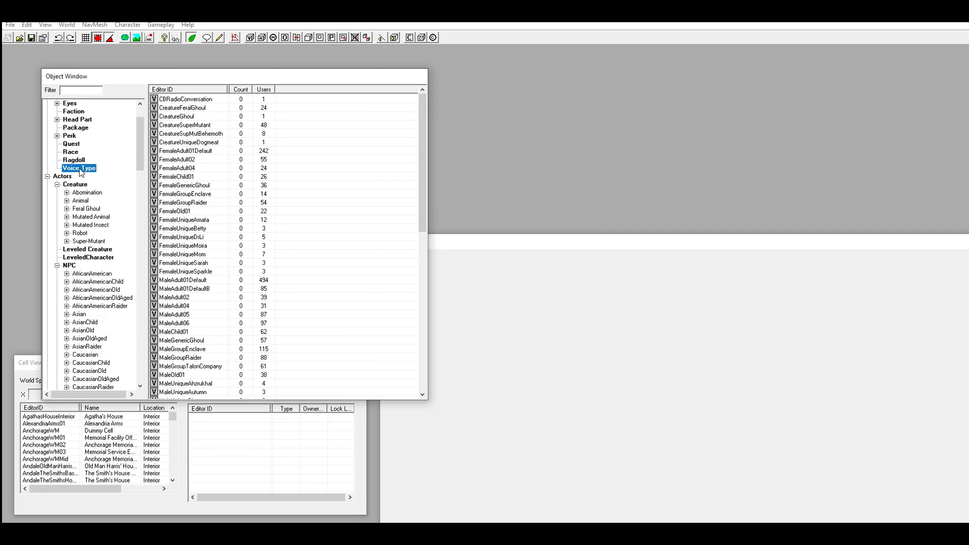
{"action": "right_click", "coordinate": [291, 148]}
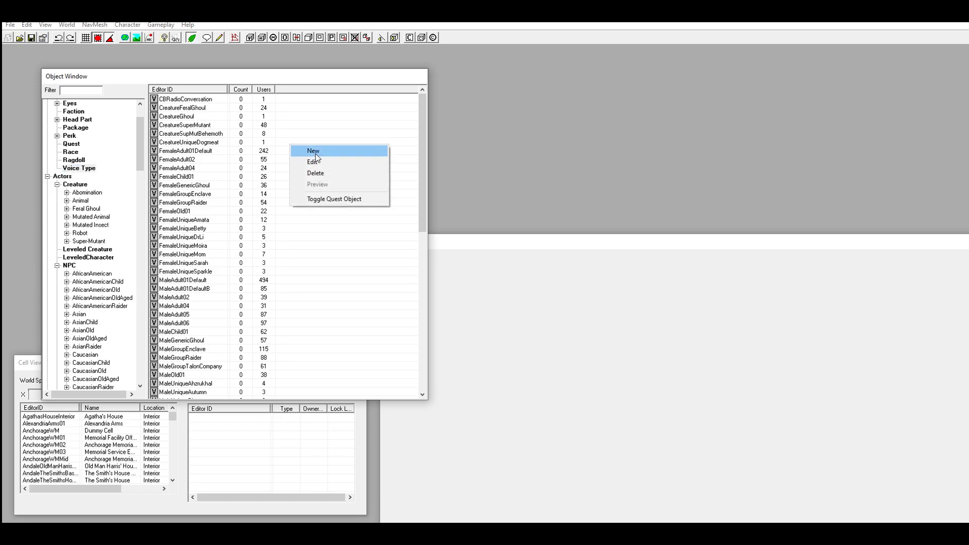
{"action": "left_click", "coordinate": [315, 152]}
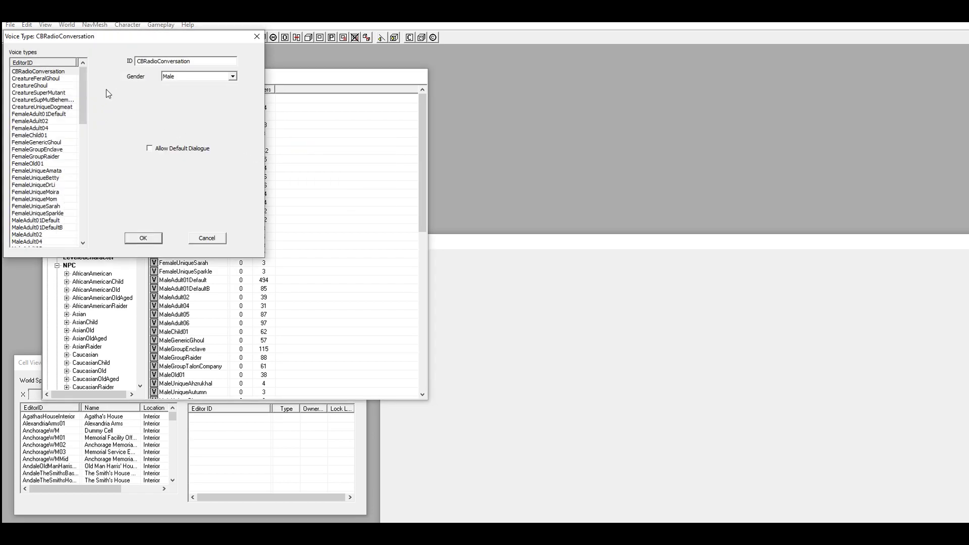
{"action": "left_click", "coordinate": [201, 78]}
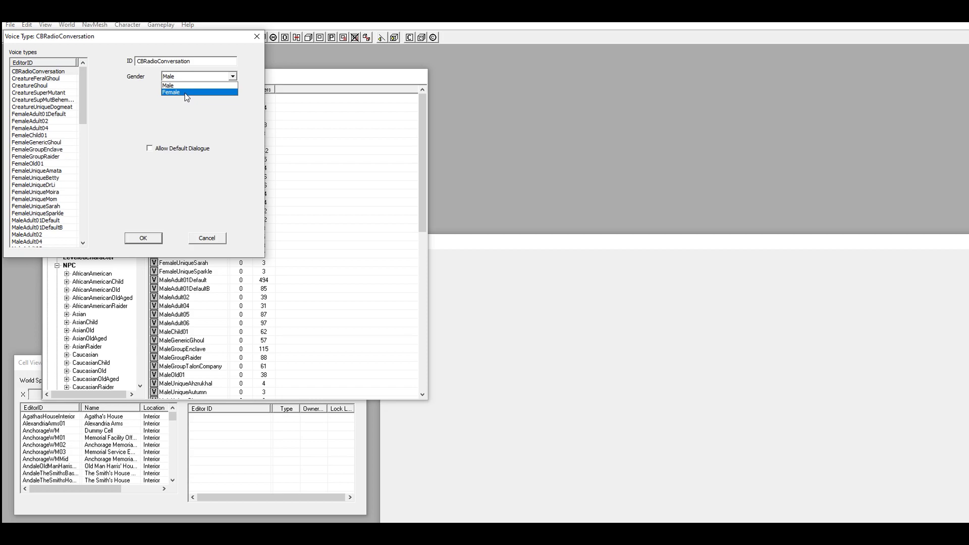
{"action": "left_click", "coordinate": [189, 86]}
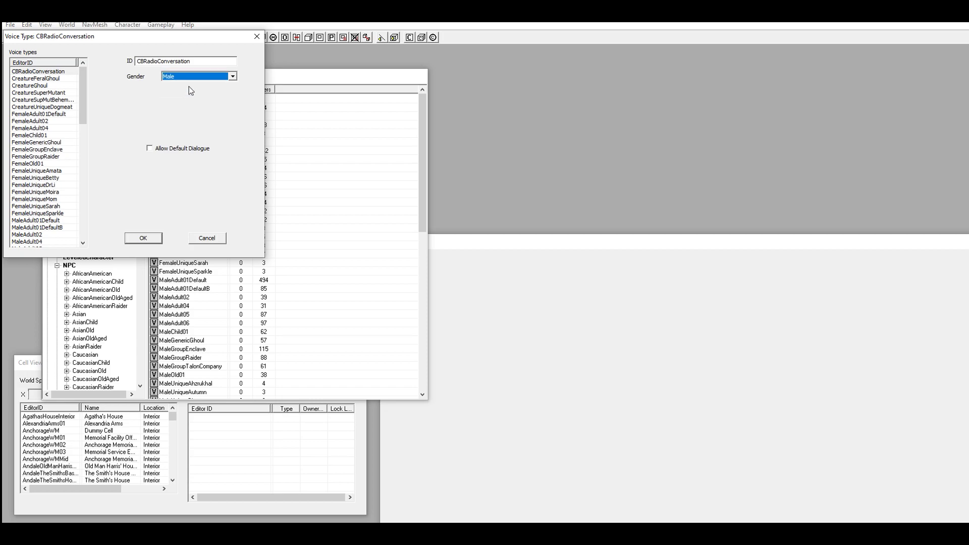
- Create a new voice type with the editor ID aaaMytutVoiceType and accept the voice type editor
{"action": "right_click", "coordinate": [63, 86]}
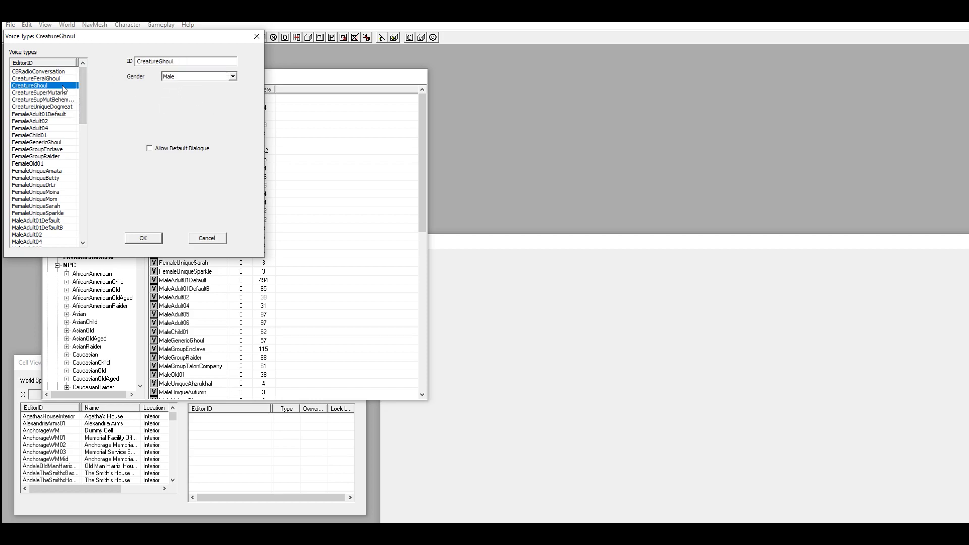
{"action": "left_click", "coordinate": [83, 91]}
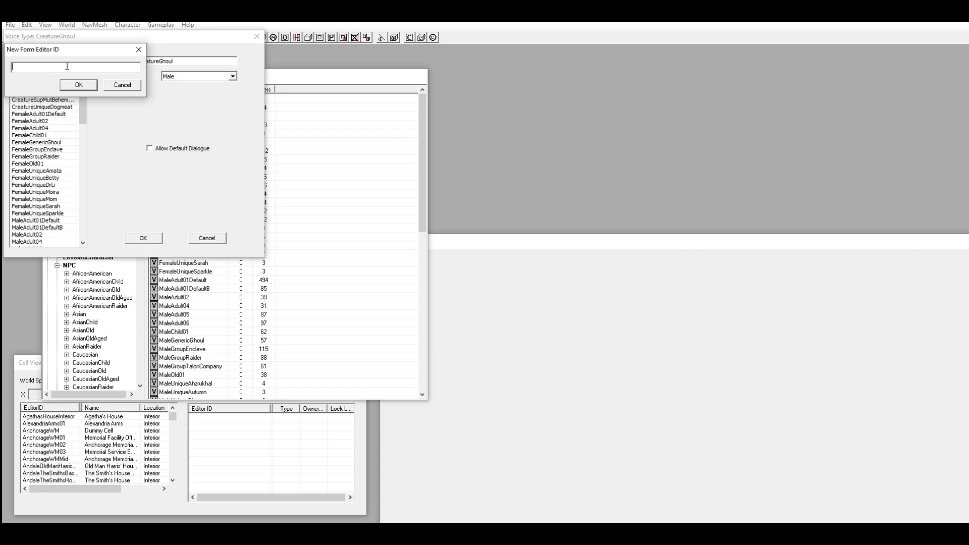
{"action": "type", "text": "aaaMytutVoiceType"}
{"action": "left_click", "coordinate": [83, 88]}
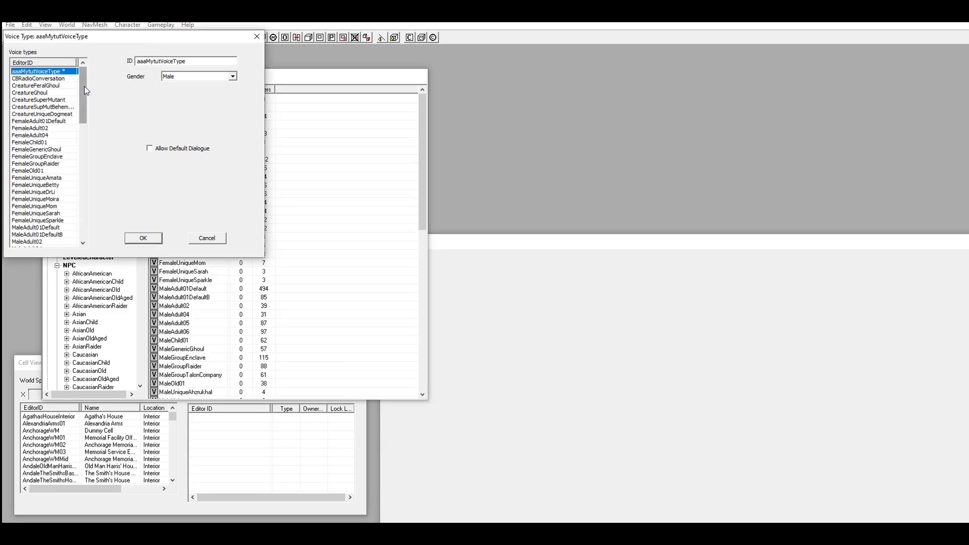
{"action": "left_click", "coordinate": [143, 238]}
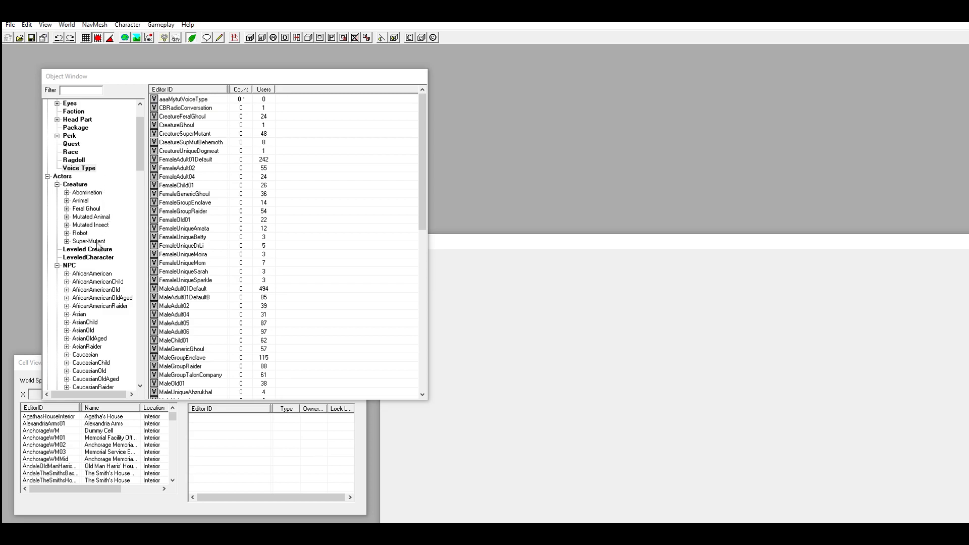
- Create a new NPC from the NPC category and set its race to Ghoul
{"action": "left_click", "coordinate": [69, 266]}
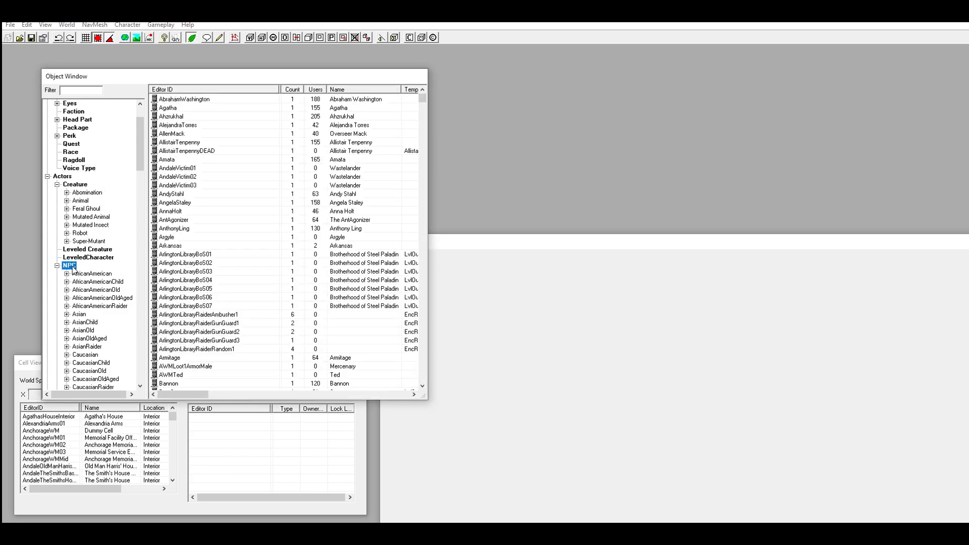
{"action": "right_click", "coordinate": [234, 159]}
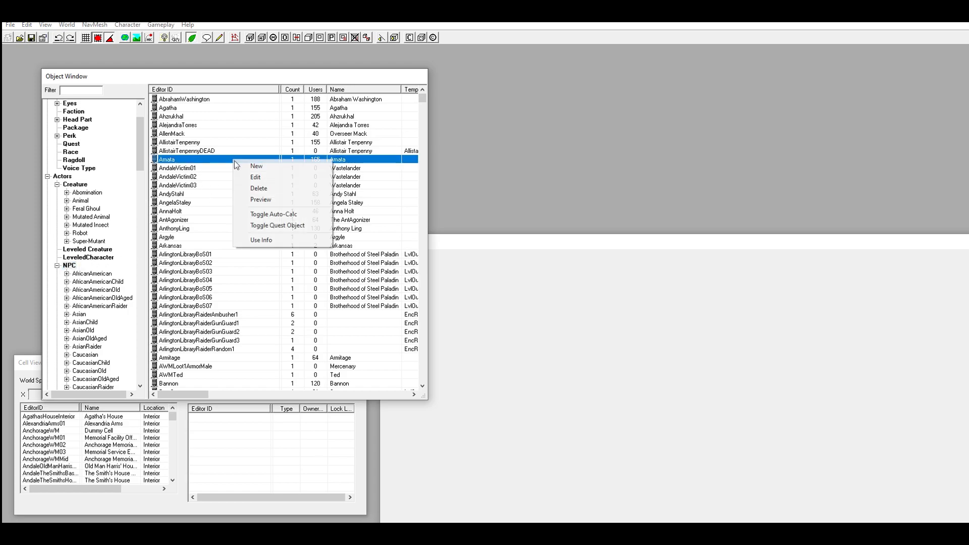
{"action": "left_click", "coordinate": [255, 166]}
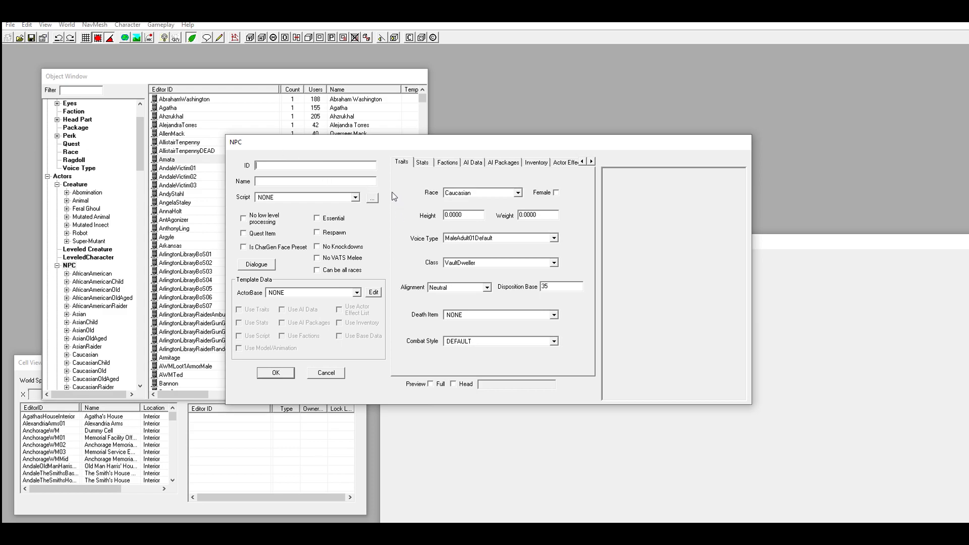
{"action": "left_click", "coordinate": [489, 195]}
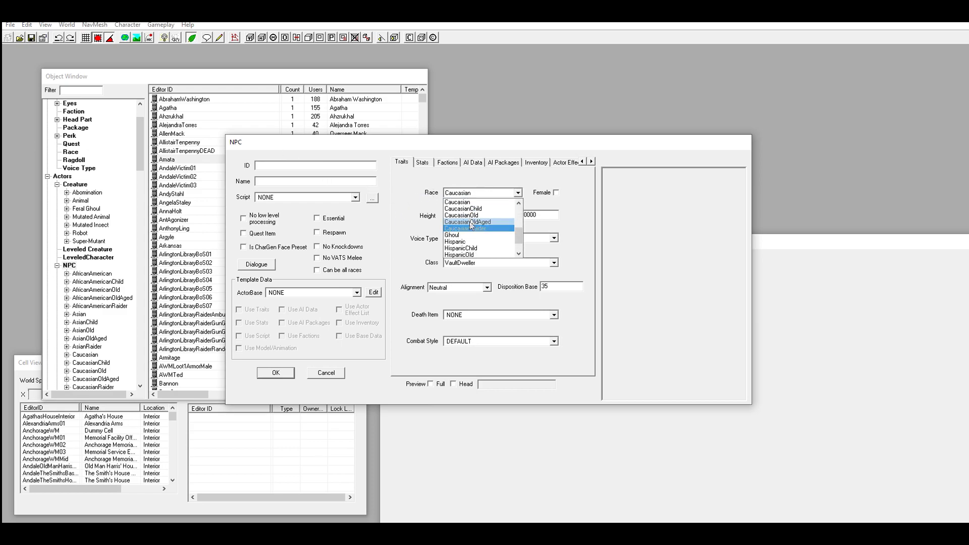
{"action": "left_click", "coordinate": [465, 194]}
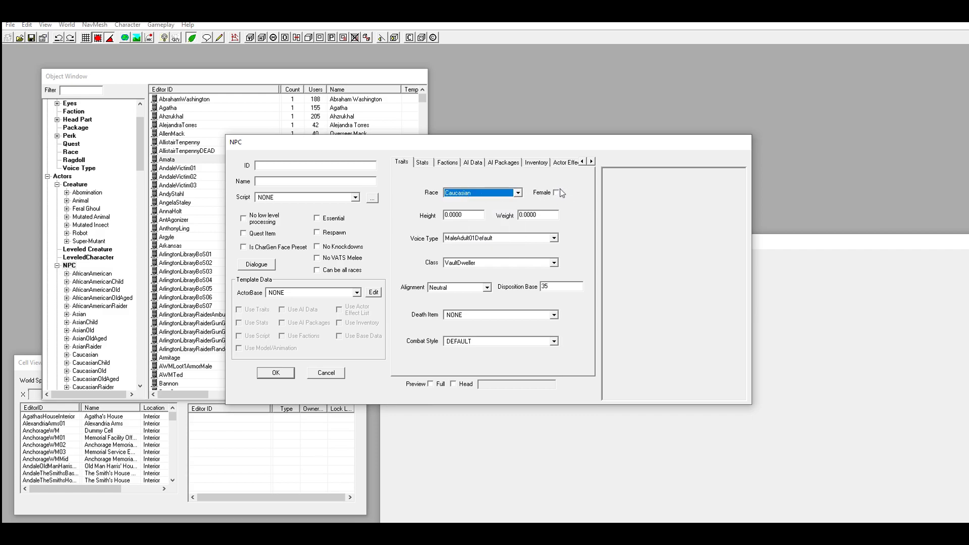
{"action": "left_click", "coordinate": [492, 194]}
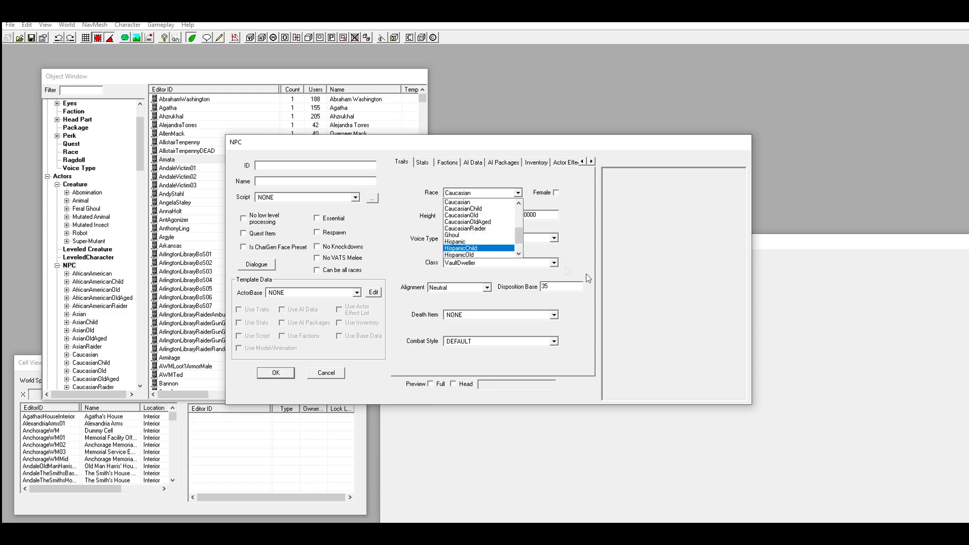
{"action": "left_click", "coordinate": [487, 235]}
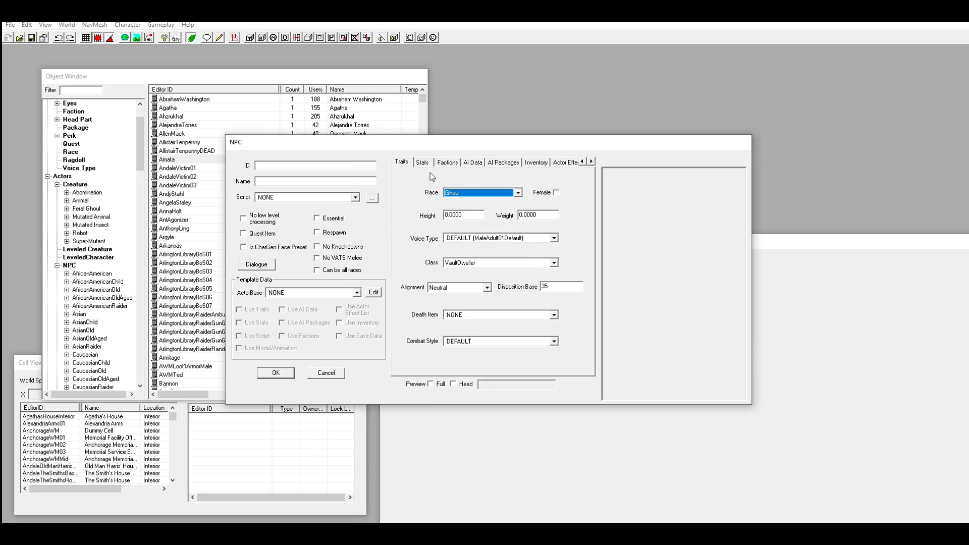
- Set the NPC's ID to aaTutGhoul and enter the character's full name
{"action": "left_click", "coordinate": [321, 166]}
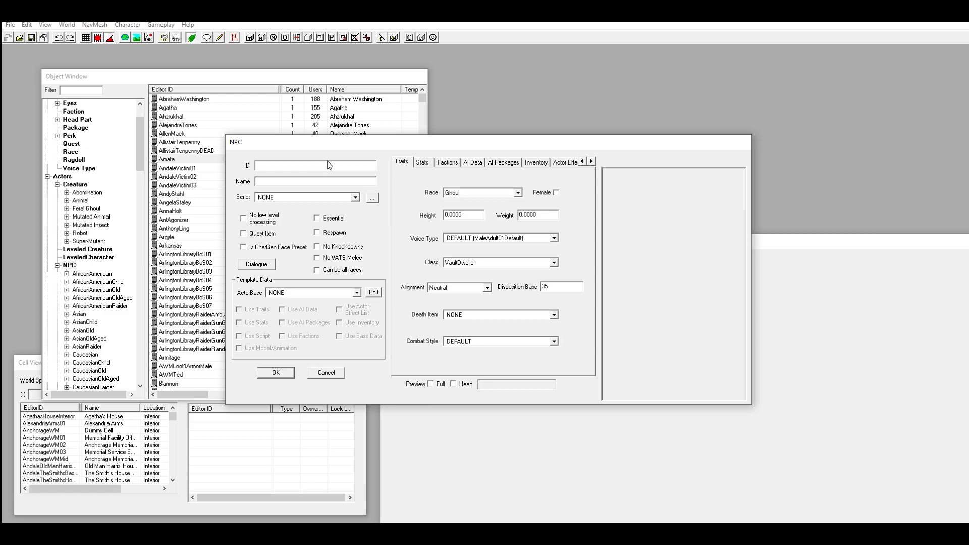
{"action": "type", "text": "aaTutGhoul"}
{"action": "left_click", "coordinate": [283, 182]}
{"action": "type", "text": "Rodney Redd"}
- Flag the NPC as Essential, with Respawn turned off
{"action": "left_click", "coordinate": [317, 218]}
{"action": "left_click", "coordinate": [329, 233]}
{"action": "left_click", "coordinate": [327, 222]}
{"action": "left_click", "coordinate": [328, 220]}
{"action": "left_click", "coordinate": [329, 233]}
- Assign the custom voice type aaaMytutVoiceType to the NPC
{"action": "left_click", "coordinate": [475, 241]}
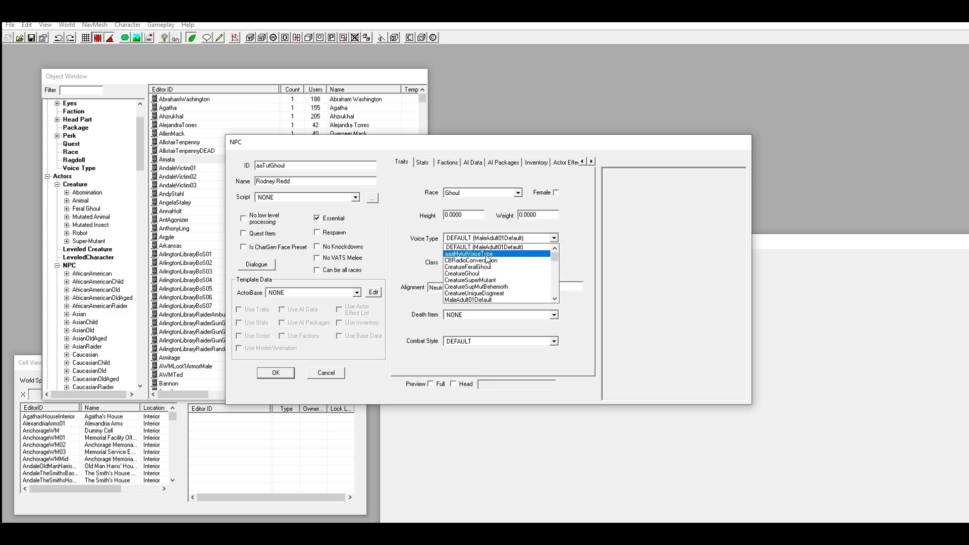
{"action": "left_click", "coordinate": [487, 255]}
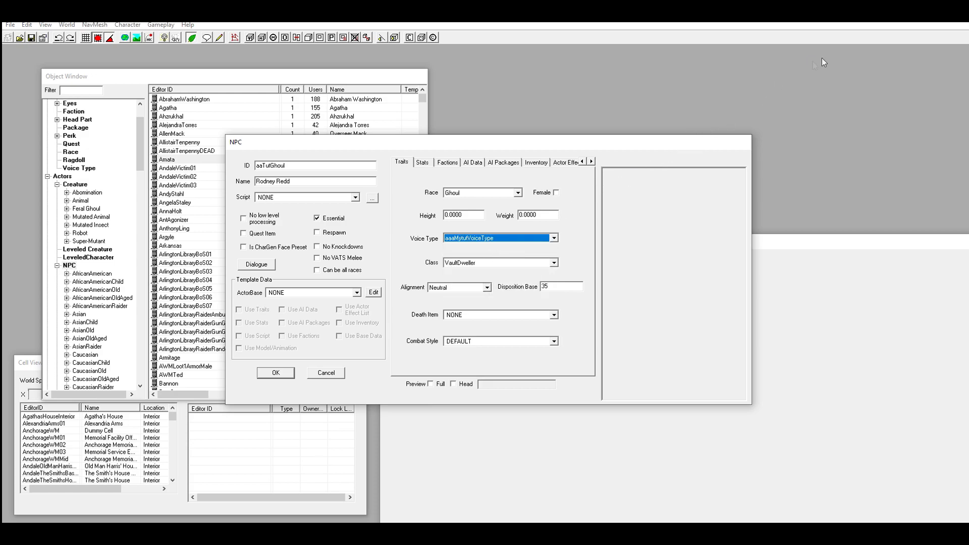
{"action": "left_click", "coordinate": [886, 18]}
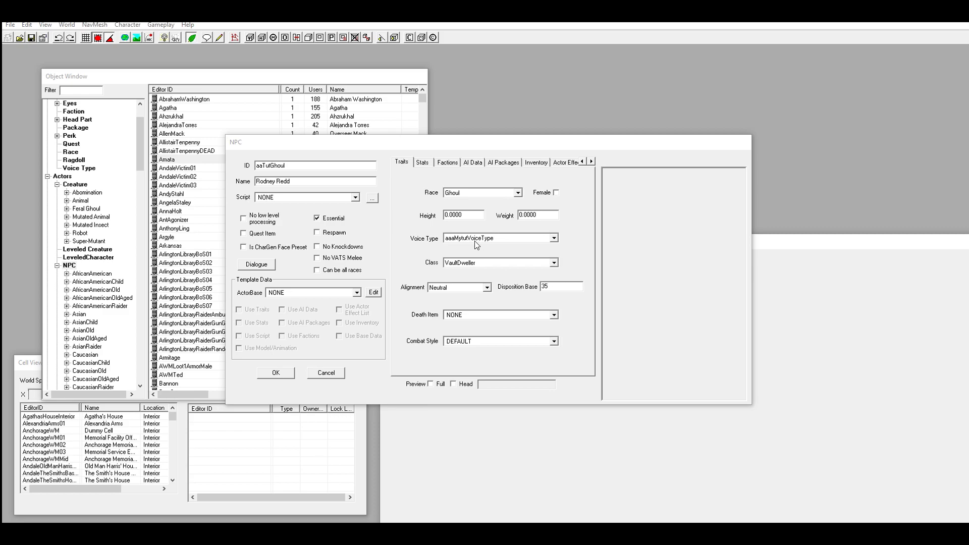
- Change the NPC's ID to aaRodRed
{"action": "left_click", "coordinate": [301, 167]}
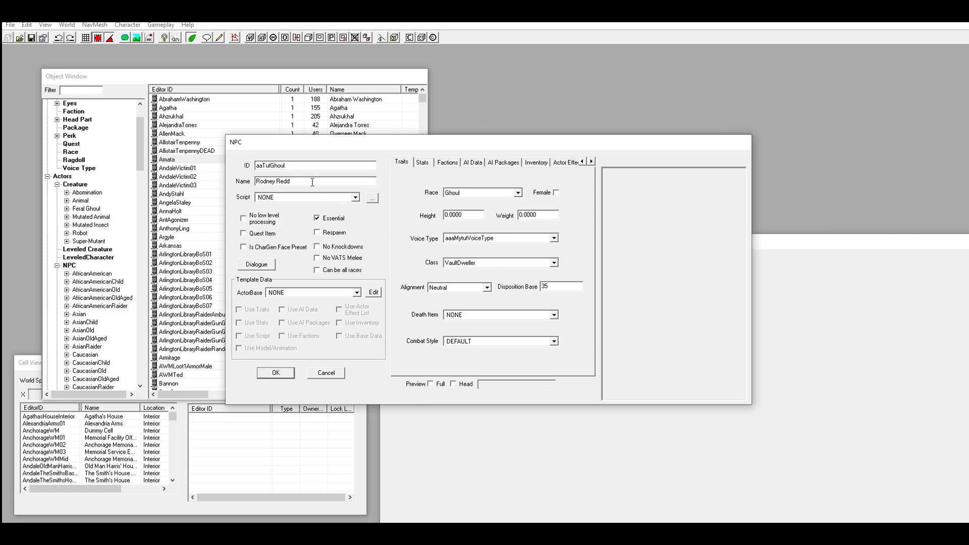
{"action": "key", "text": "BackSpace"}
{"action": "key", "text": "BackSpace"}
{"action": "key", "text": "BackSpace"}
{"action": "type", "text": "R"}
- Set the NPC's level to 30 in its stats
{"action": "left_click", "coordinate": [420, 162]}
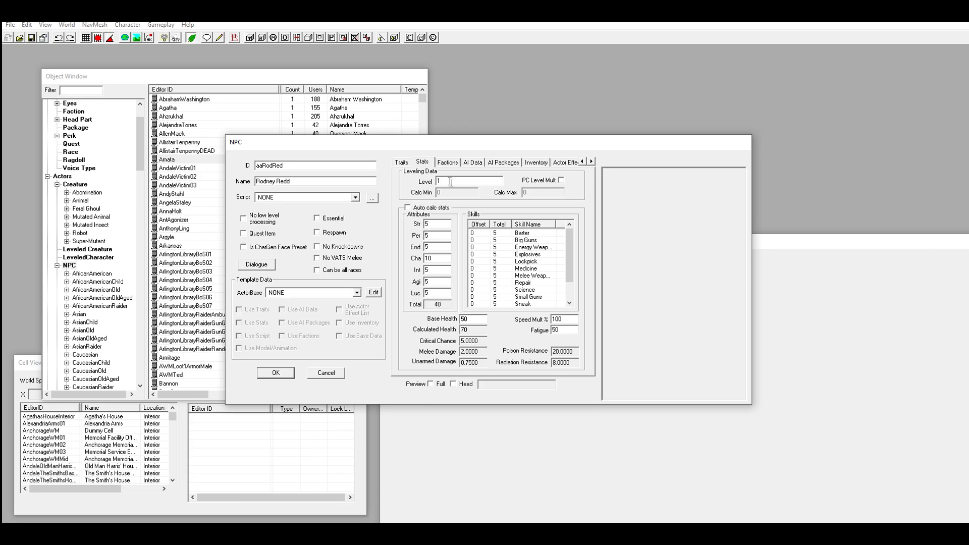
{"action": "double_click", "coordinate": [454, 182]}
{"action": "type", "text": "30"}
- Set the offset of the NPC's Big Guns skill to 50
{"action": "left_click", "coordinate": [508, 268]}
{"action": "left_click", "coordinate": [508, 249]}
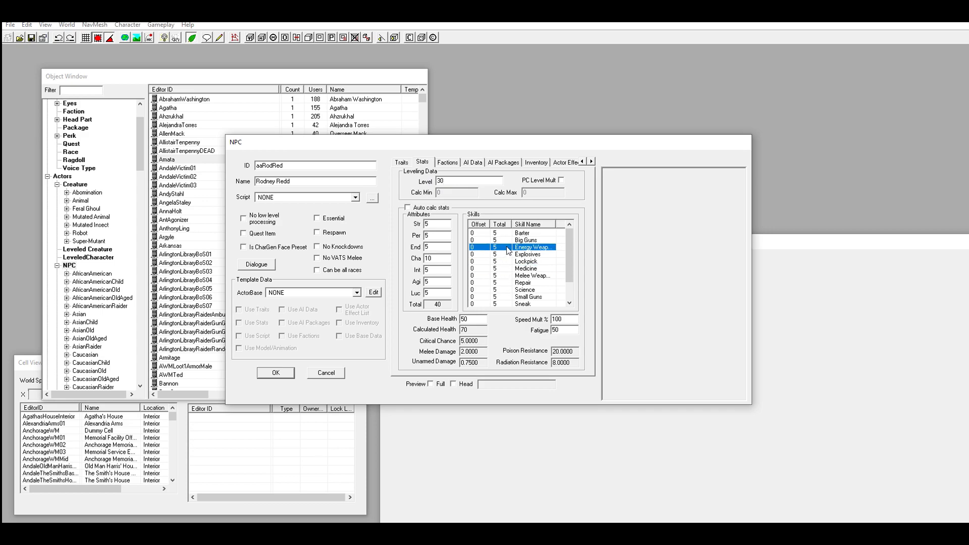
{"action": "left_click", "coordinate": [514, 235]}
{"action": "left_click", "coordinate": [512, 240]}
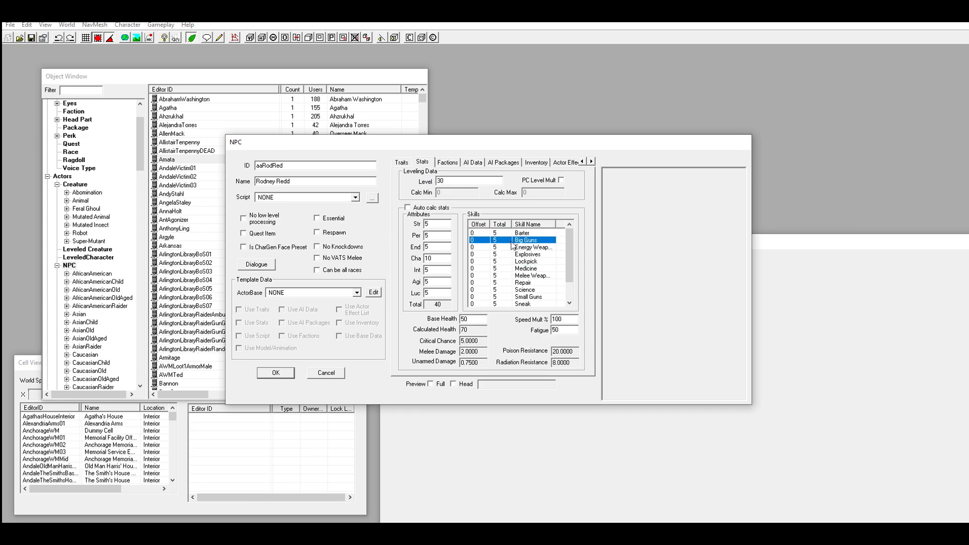
{"action": "double_click", "coordinate": [498, 243]}
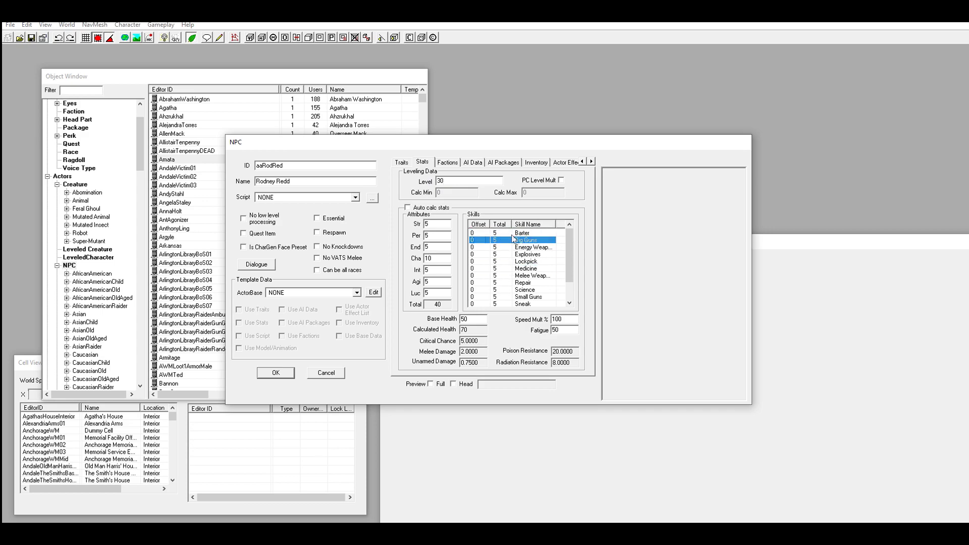
{"action": "left_click", "coordinate": [492, 261]}
{"action": "left_click", "coordinate": [474, 276]}
{"action": "left_click", "coordinate": [479, 255]}
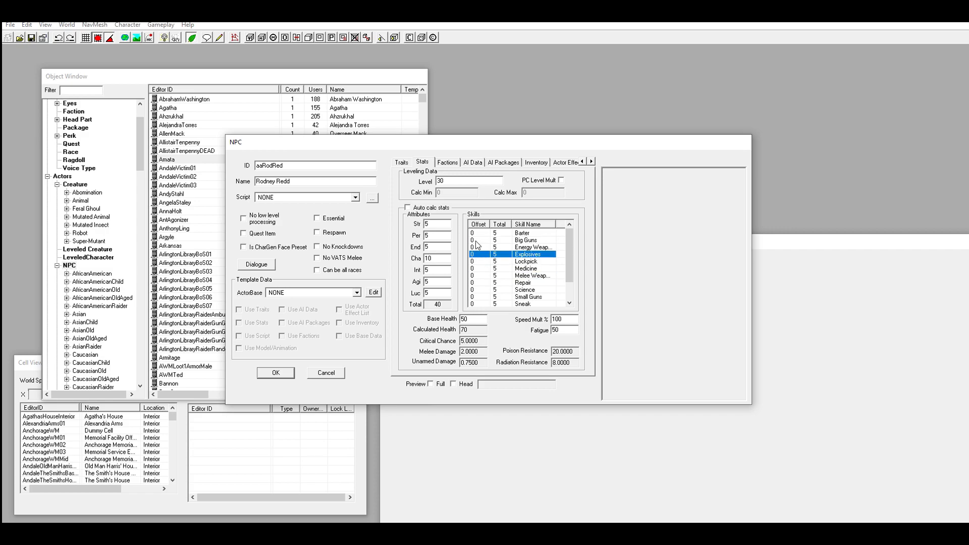
{"action": "left_click", "coordinate": [476, 241]}
{"action": "left_click", "coordinate": [476, 241]}
{"action": "type", "text": "50"}
- Set the offset of the NPC's Repair skill to 100
{"action": "left_click", "coordinate": [520, 285]}
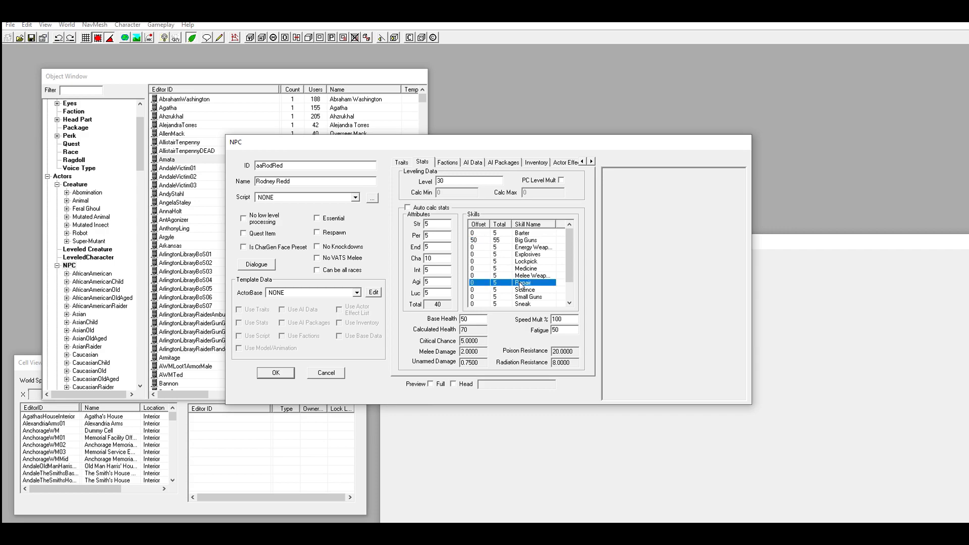
{"action": "left_click", "coordinate": [482, 283]}
{"action": "left_click", "coordinate": [498, 262]}
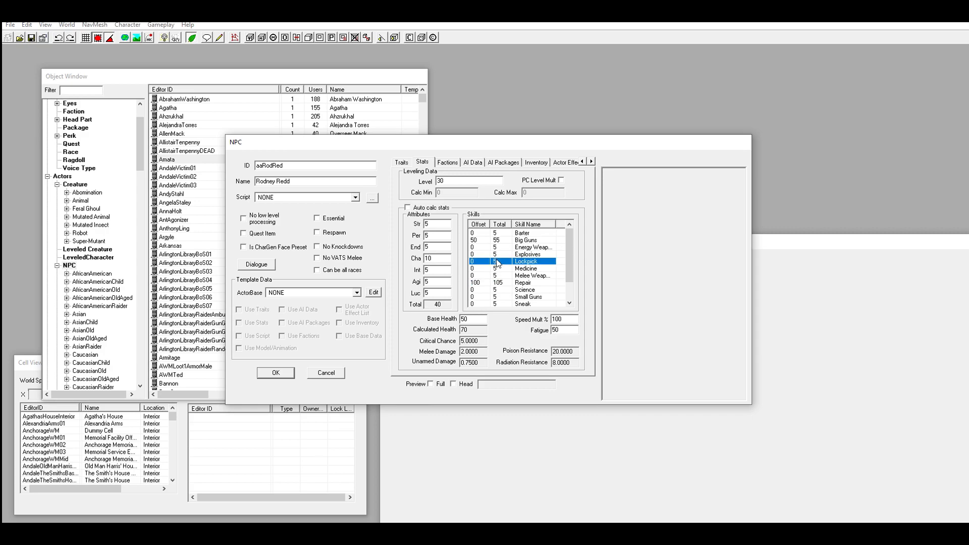
{"action": "left_click", "coordinate": [507, 290]}
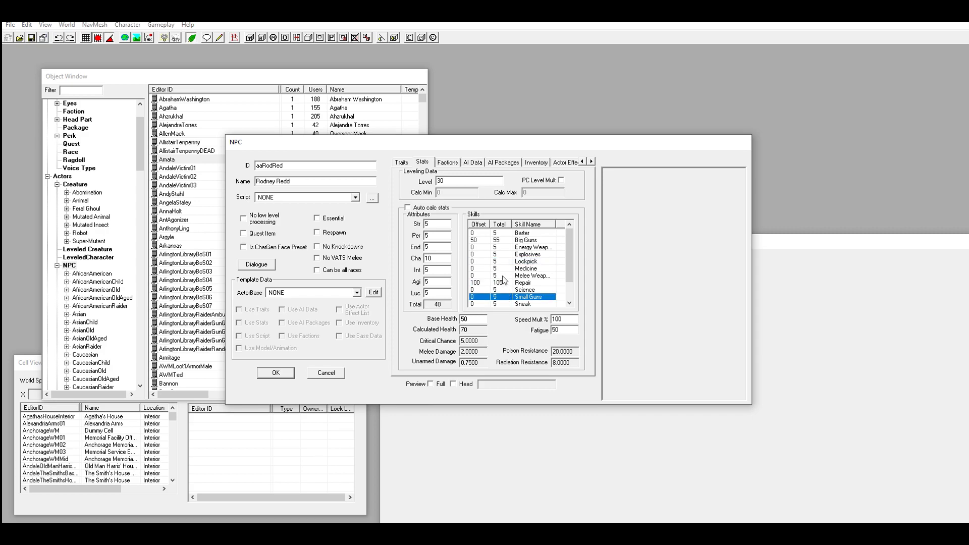
{"action": "left_click", "coordinate": [505, 276]}
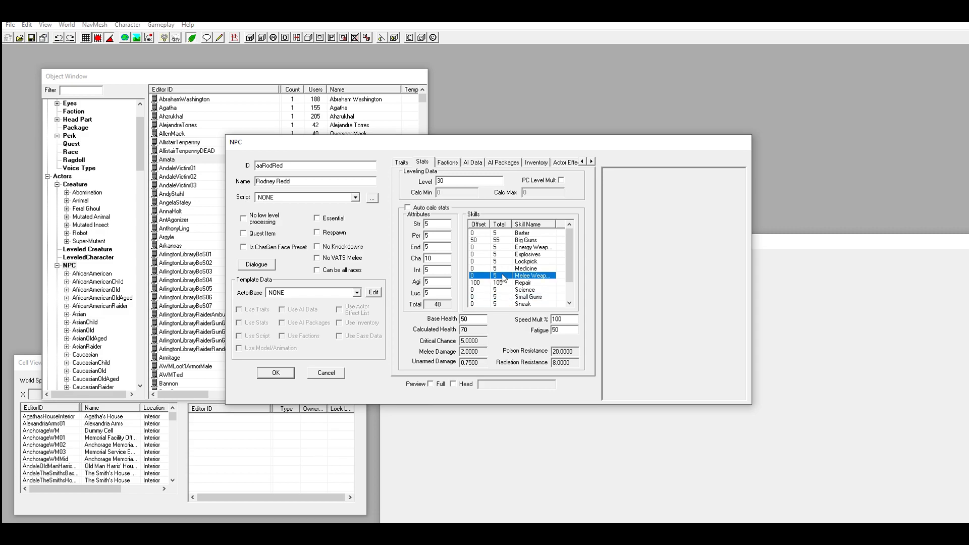
- In the NPC's AI attributes, choose Unaggressive for aggression and Foolhardy for confidence
{"action": "left_click", "coordinate": [451, 164]}
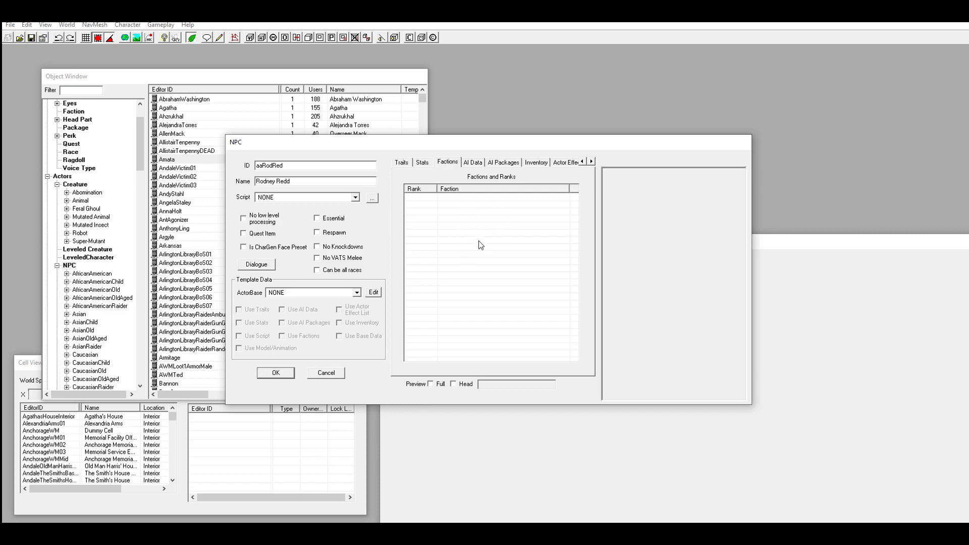
{"action": "left_click", "coordinate": [477, 165]}
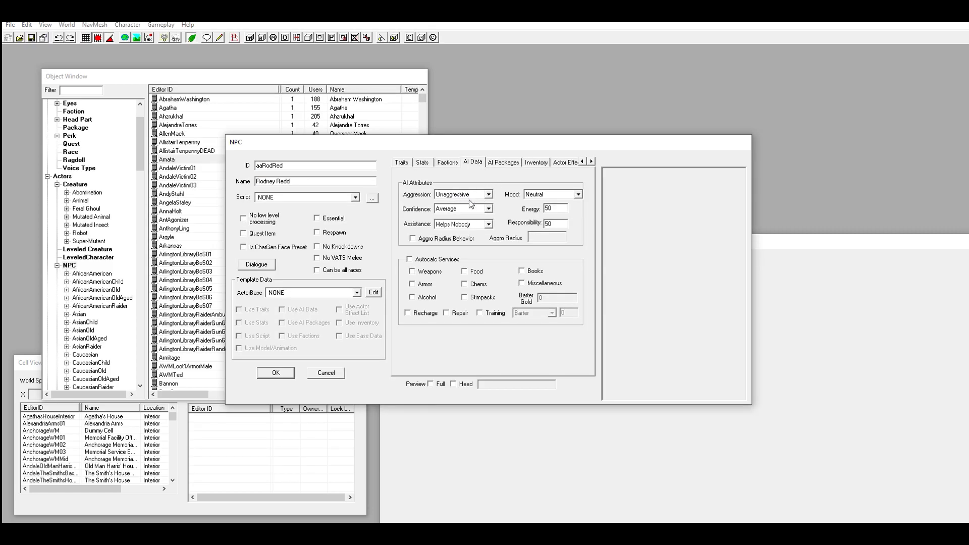
{"action": "left_click", "coordinate": [468, 196]}
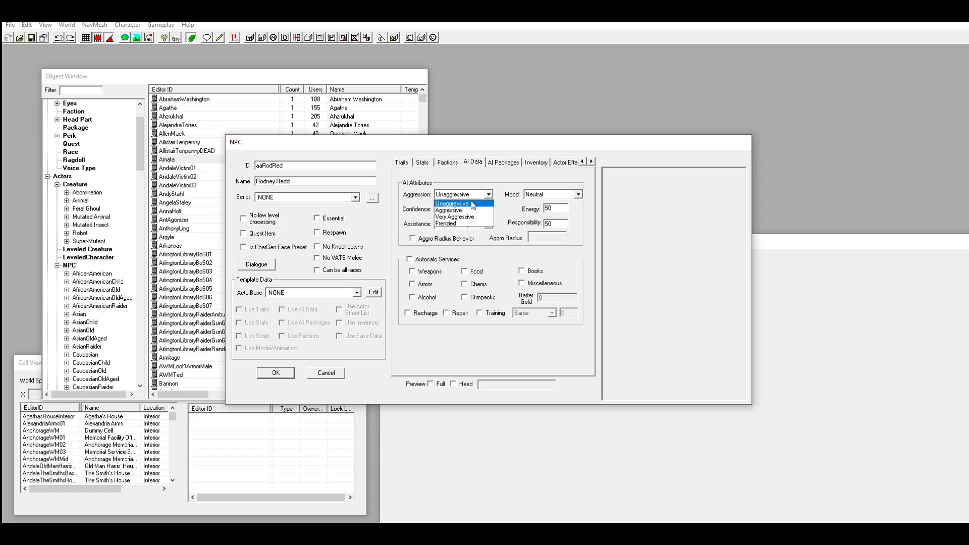
{"action": "left_click", "coordinate": [473, 204]}
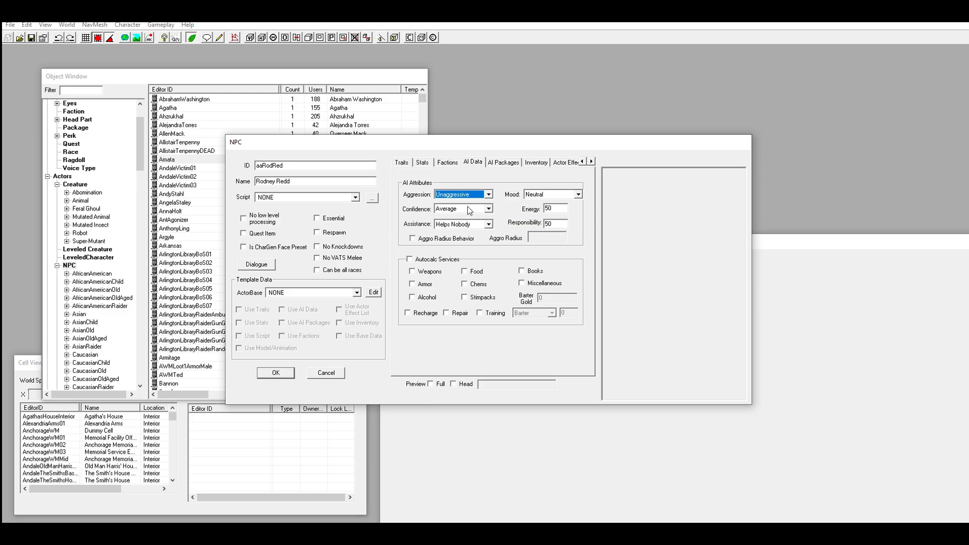
{"action": "left_click", "coordinate": [468, 208]}
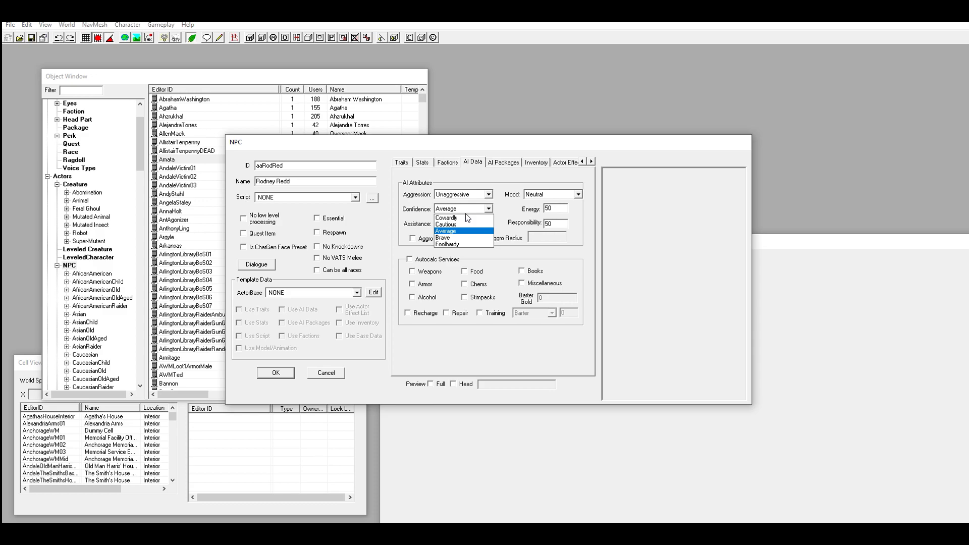
{"action": "left_click", "coordinate": [464, 244]}
- Enable Aggro Radius Behavior for the NPC and leave its mood at Neutral
{"action": "left_click", "coordinate": [453, 241]}
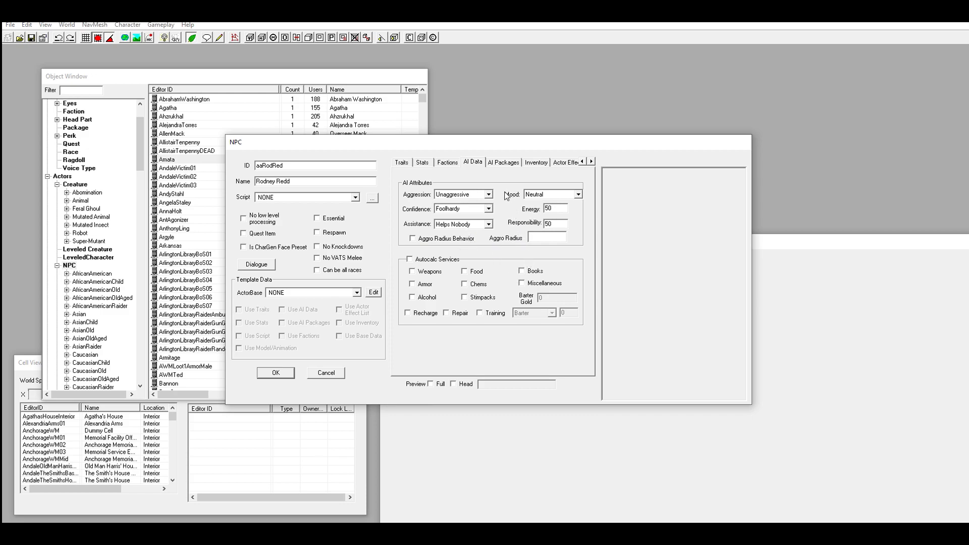
{"action": "left_click", "coordinate": [449, 239]}
{"action": "left_click", "coordinate": [552, 195]}
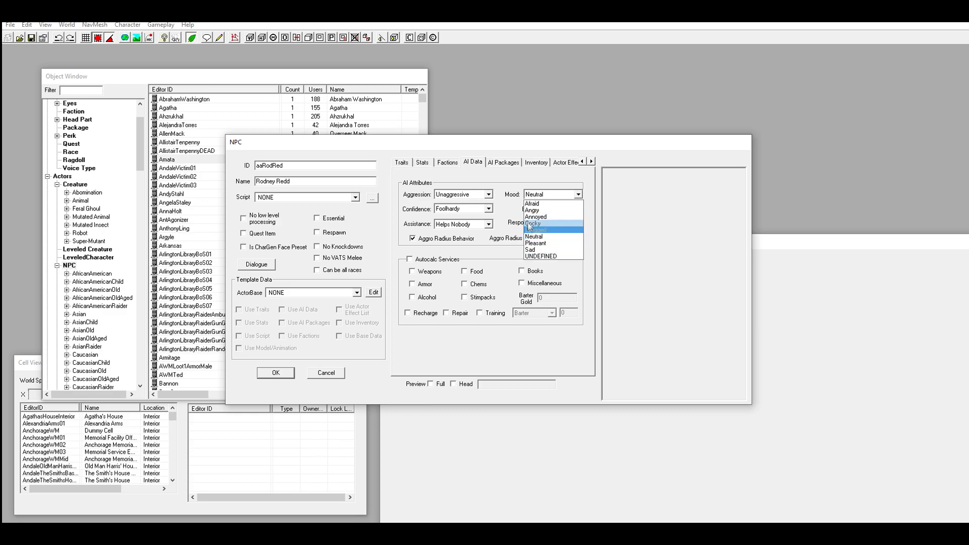
{"action": "left_click", "coordinate": [503, 214]}
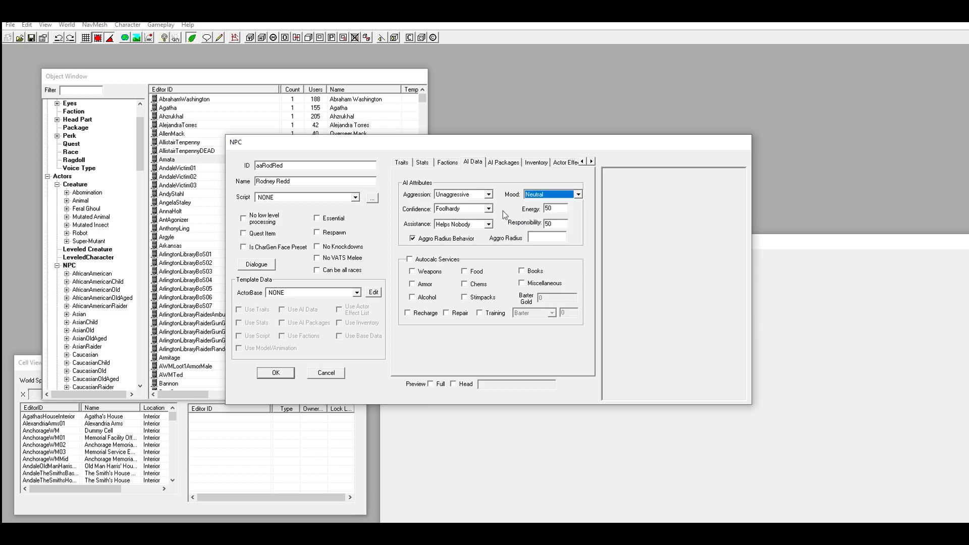
{"action": "left_click", "coordinate": [557, 210]}
{"action": "mouse_move", "coordinate": [557, 210]}
{"action": "left_mouse_down"}
{"action": "mouse_move", "coordinate": [526, 209]}
{"action": "mouse_move", "coordinate": [553, 208]}
{"action": "left_mouse_up"}
- Select the NPC's Weapons, Food, Books, Miscellaneous, Chems, Armor, Stimpacks and Alcohol services
{"action": "left_click", "coordinate": [430, 275]}
{"action": "left_click", "coordinate": [464, 272]}
{"action": "left_click", "coordinate": [522, 270]}
{"action": "left_click", "coordinate": [522, 283]}
{"action": "left_click", "coordinate": [471, 286]}
{"action": "left_click", "coordinate": [431, 284]}
{"action": "left_click", "coordinate": [474, 299]}
{"action": "left_click", "coordinate": [430, 299]}
- Preview the NPC's full body, accepting all texture warnings, and rotate the model
{"action": "left_click", "coordinate": [505, 162]}
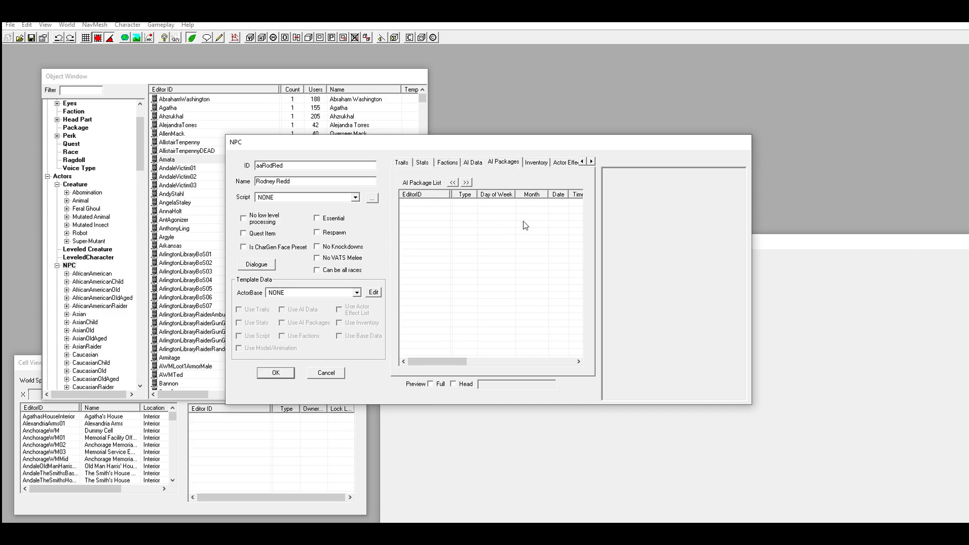
{"action": "left_click", "coordinate": [529, 163]}
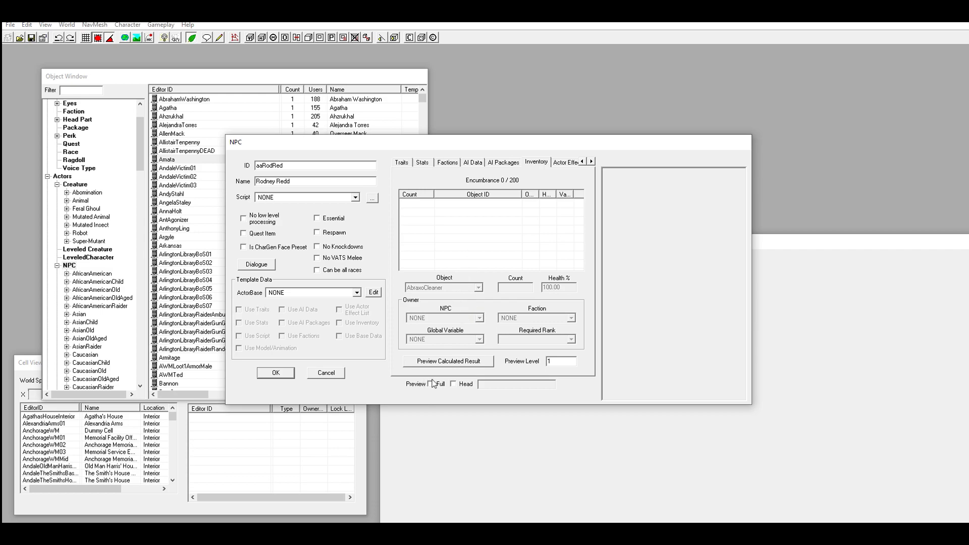
{"action": "left_click", "coordinate": [455, 384]}
{"action": "left_click", "coordinate": [430, 383]}
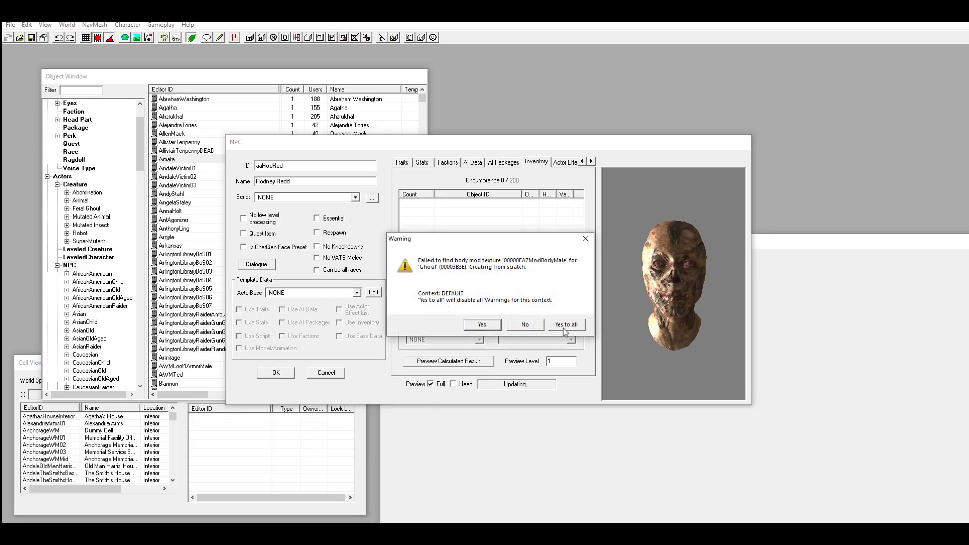
{"action": "left_click", "coordinate": [563, 328]}
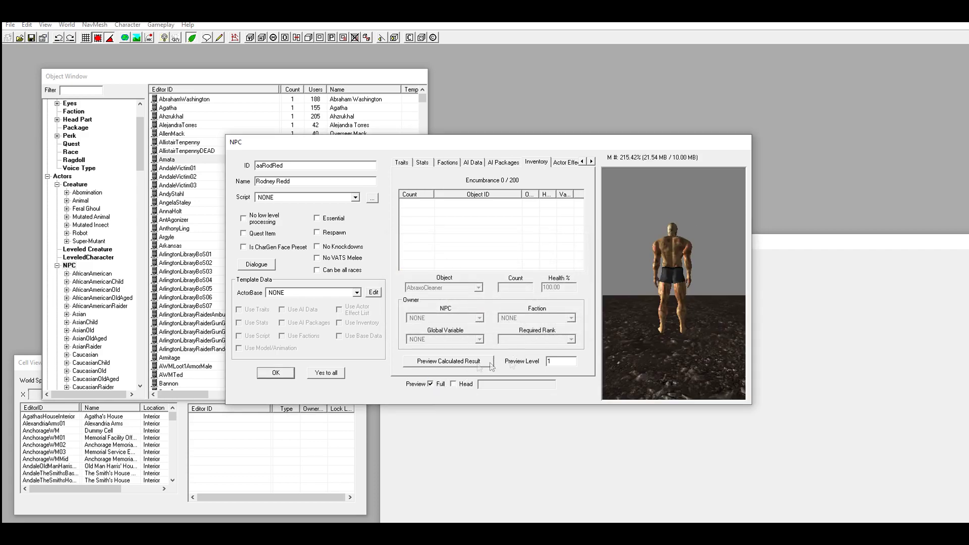
{"action": "left_click_drag", "start_coordinate": [651, 280], "coordinate": [638, 307]}
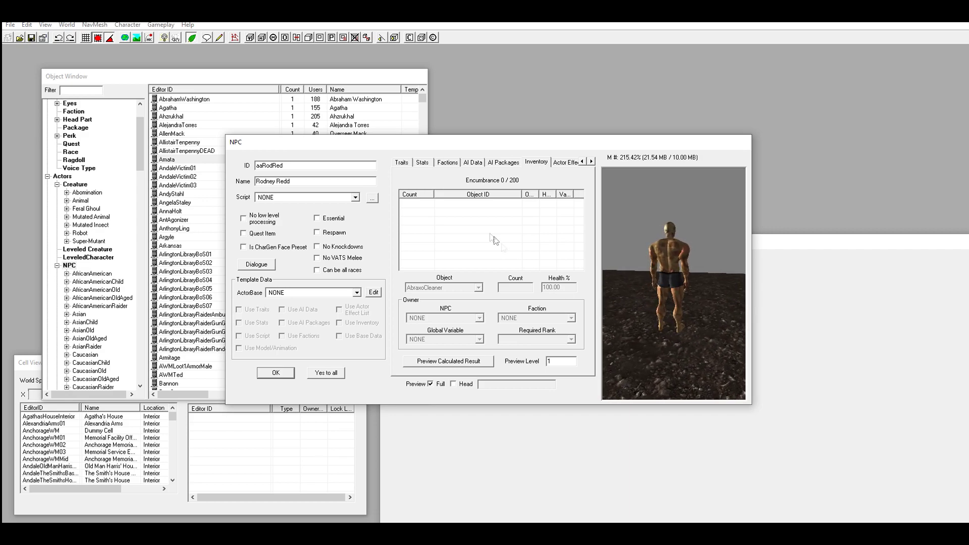
- Add a new item entry to the NPC's inventory list
{"action": "right_click", "coordinate": [481, 223]}
{"action": "left_click", "coordinate": [455, 224]}
{"action": "right_click", "coordinate": [453, 229]}
{"action": "left_click", "coordinate": [473, 234]}
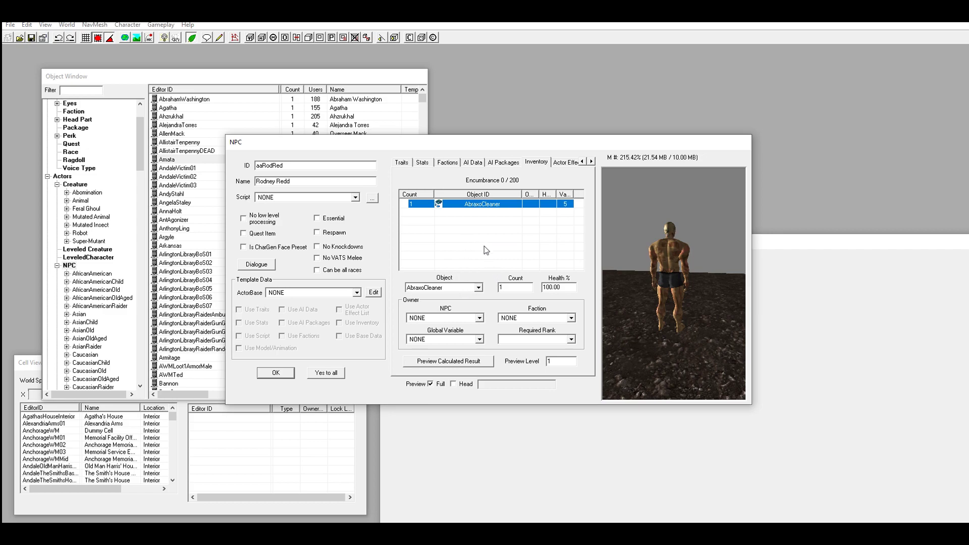
- Set the new inventory entry's object to ArmorCombat in place of AbraxoCleaner
{"action": "left_click", "coordinate": [460, 289]}
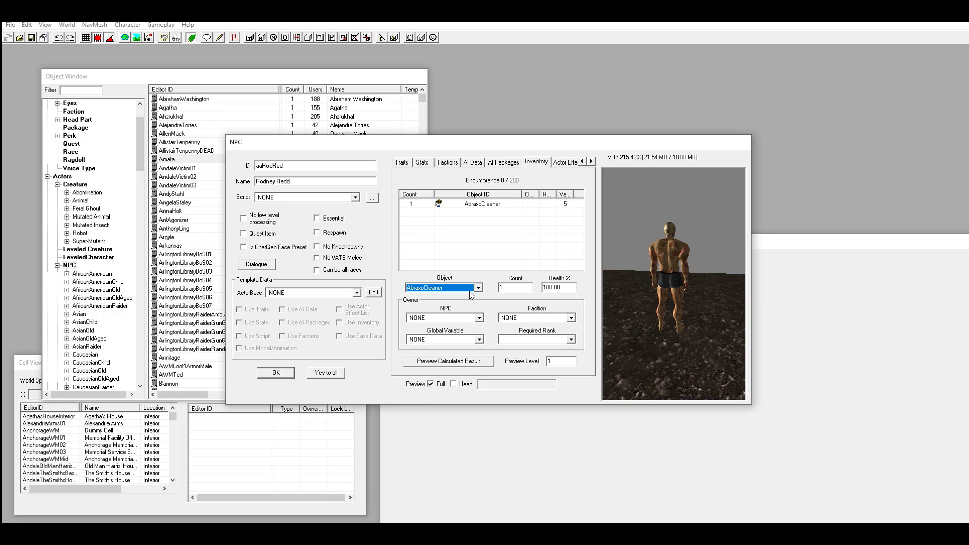
{"action": "left_click", "coordinate": [473, 289]}
{"action": "scroll", "coordinate": [474, 307], "scroll_direction": "down", "scroll_amount": 1}
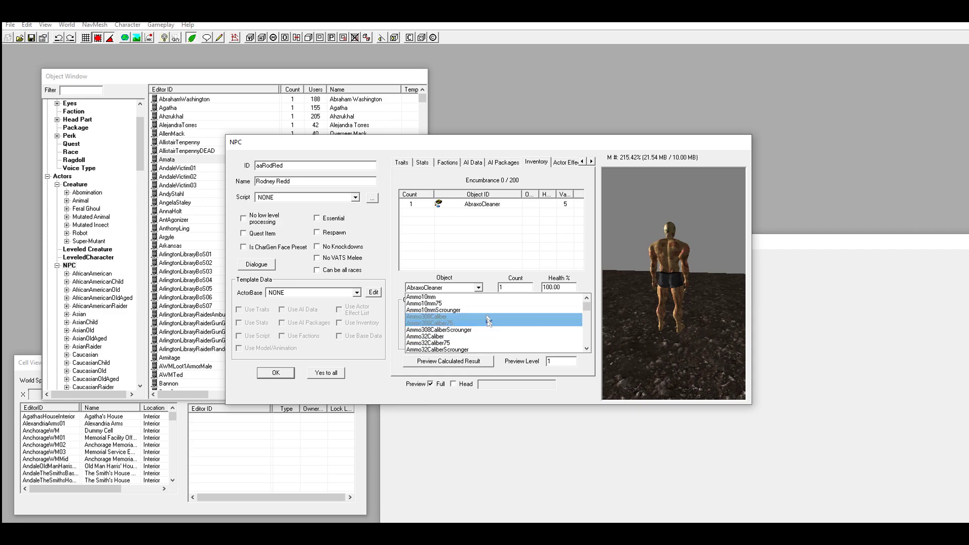
{"action": "scroll", "coordinate": [474, 315], "scroll_direction": "down", "scroll_amount": 1}
{"action": "scroll", "coordinate": [444, 318], "scroll_direction": "up", "scroll_amount": 1}
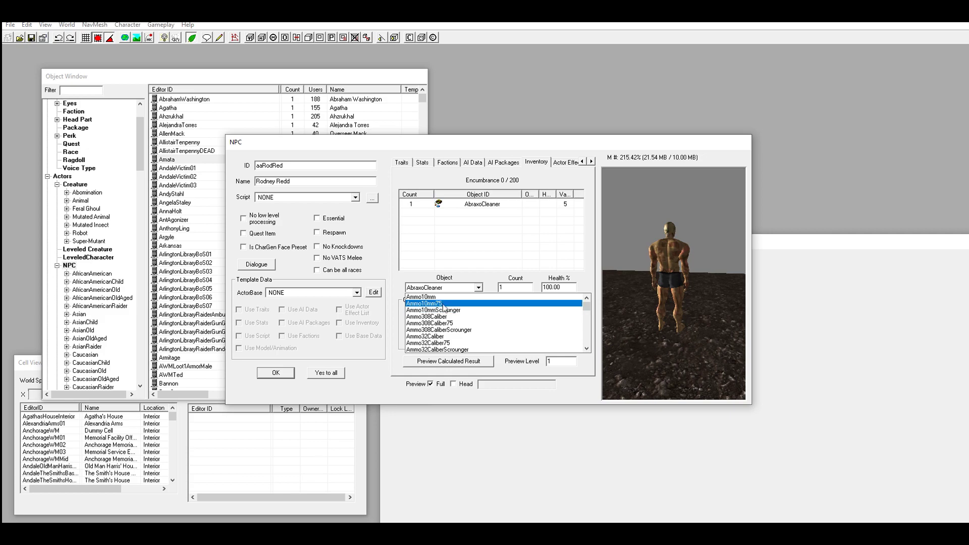
{"action": "scroll", "coordinate": [432, 299], "scroll_direction": "down", "scroll_amount": 5}
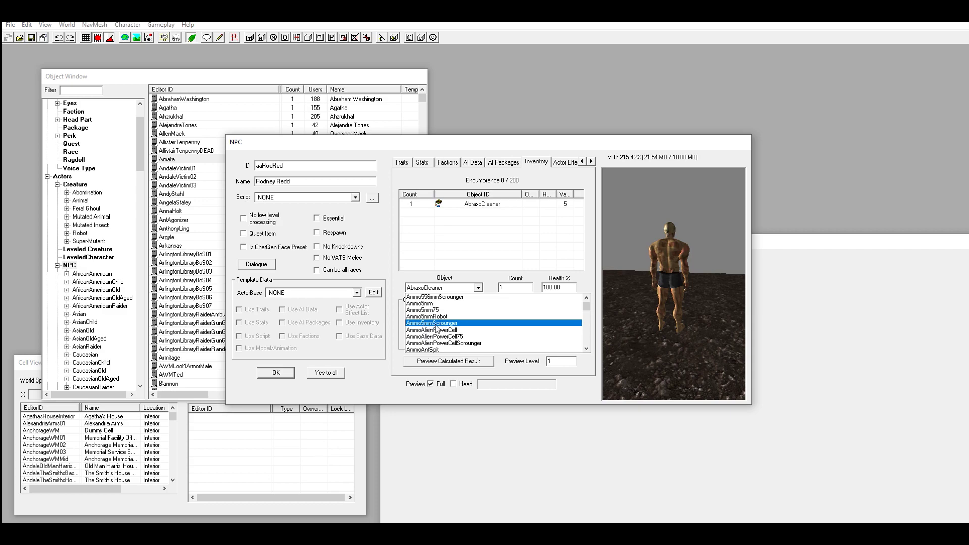
{"action": "scroll", "coordinate": [452, 330], "scroll_direction": "down", "scroll_amount": 1}
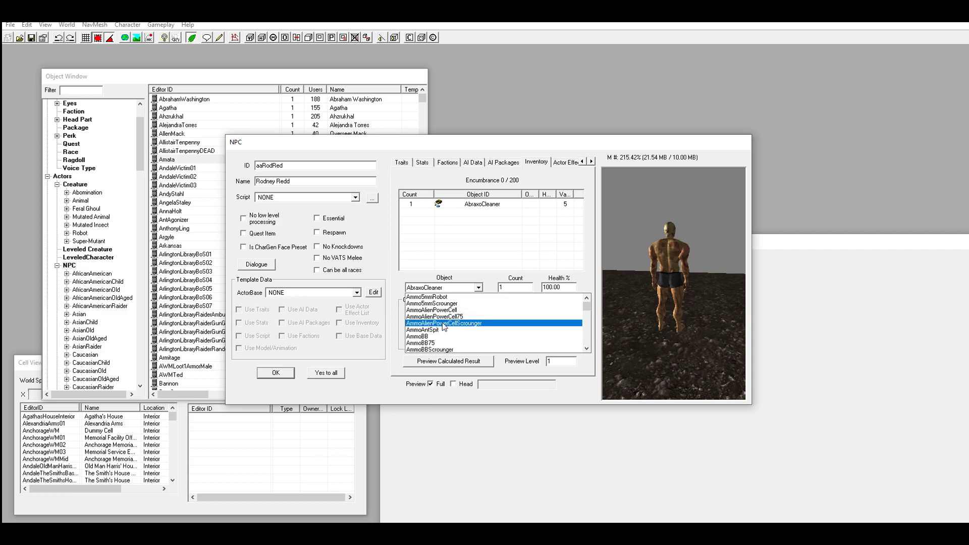
{"action": "type", "text": "arm"}
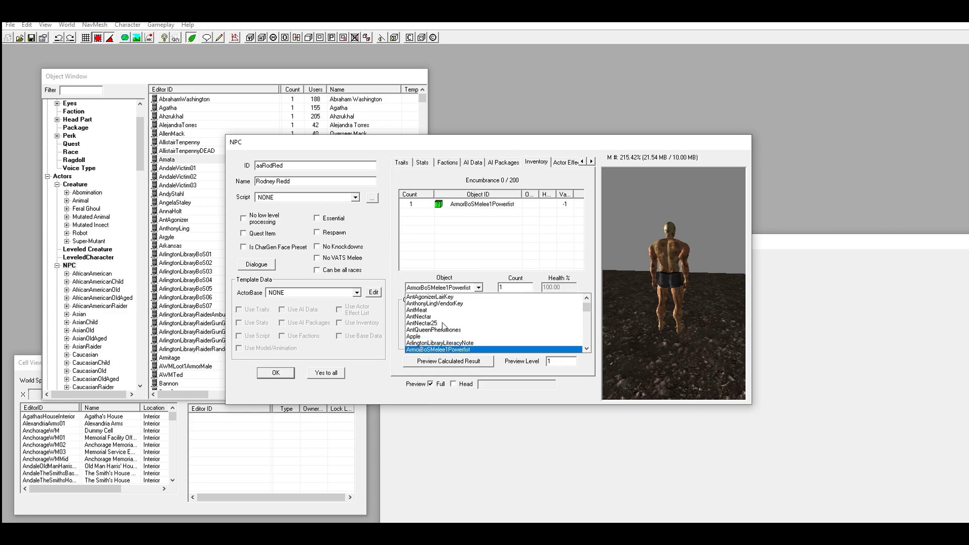
{"action": "scroll", "coordinate": [446, 328], "scroll_direction": "down", "scroll_amount": 1}
{"action": "scroll", "coordinate": [447, 329], "scroll_direction": "down", "scroll_amount": 2}
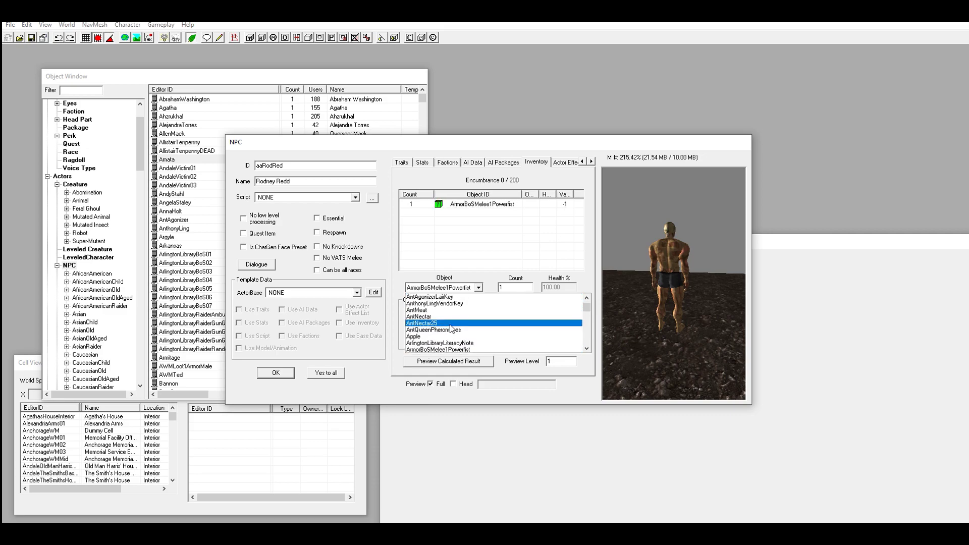
{"action": "scroll", "coordinate": [450, 327], "scroll_direction": "down", "scroll_amount": 4}
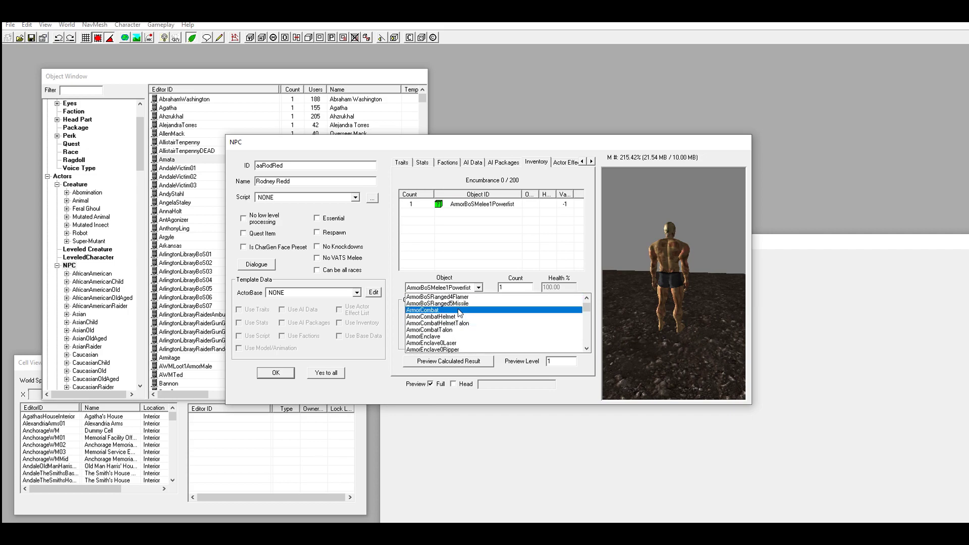
{"action": "left_click", "coordinate": [459, 310]}
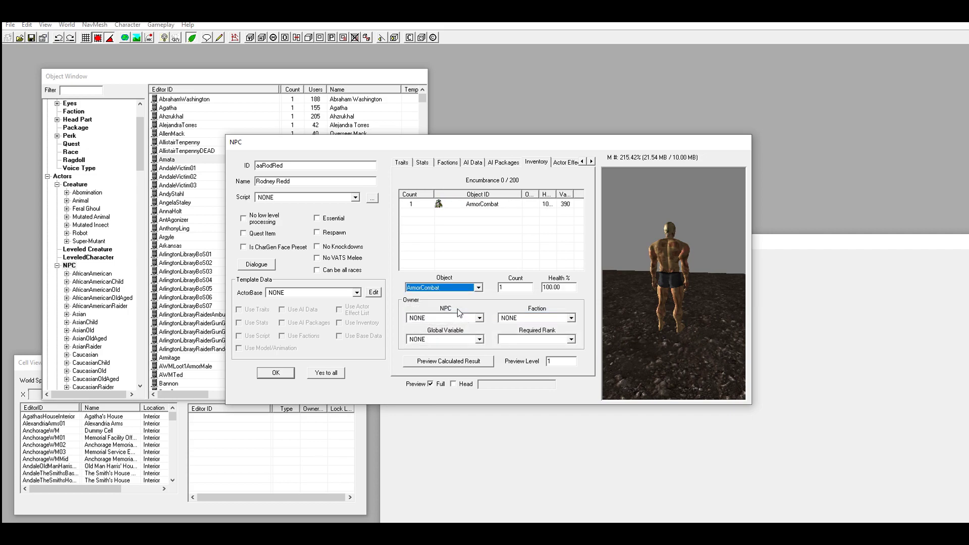
{"action": "left_click", "coordinate": [467, 236]}
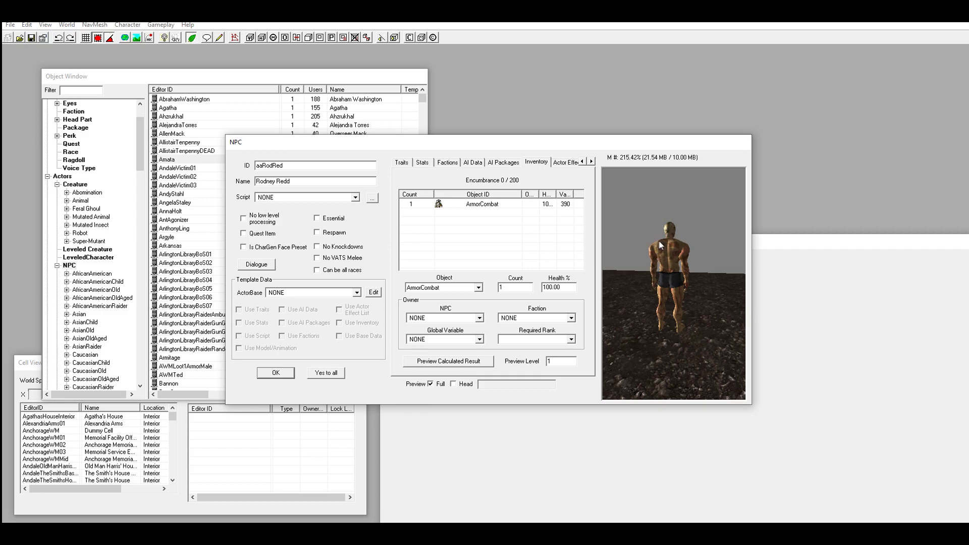
- Add a second entry to the NPC's inventory list and set its object to ArmorCombatHelmet
{"action": "right_click", "coordinate": [482, 220]}
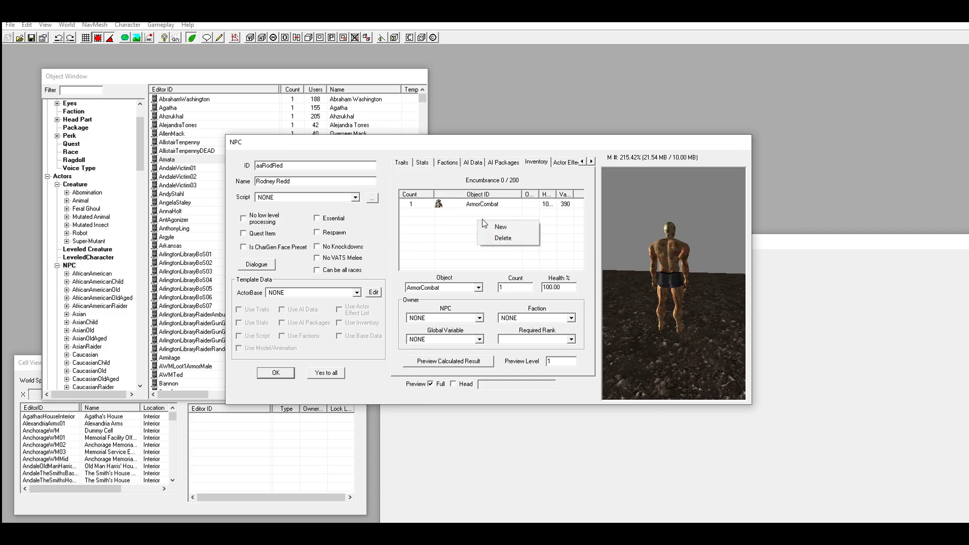
{"action": "right_click", "coordinate": [478, 203]}
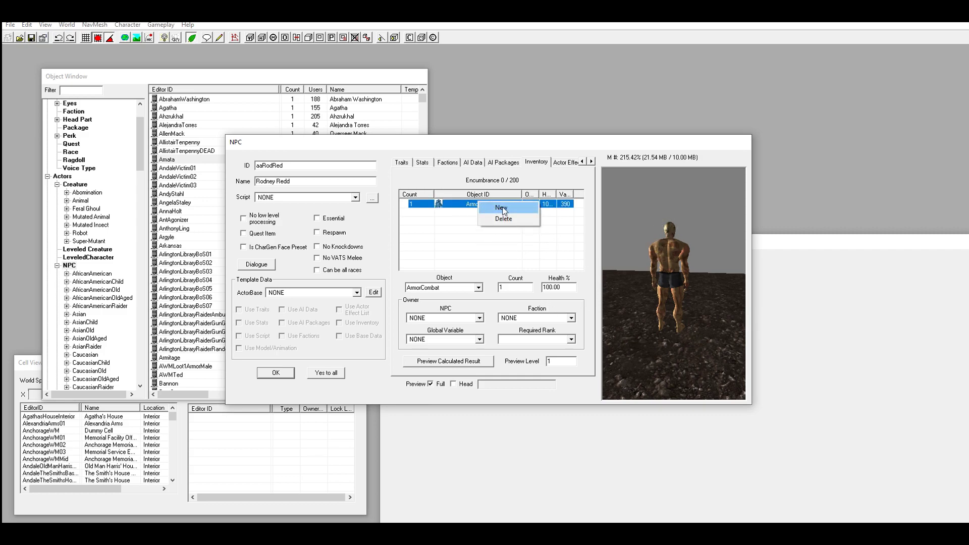
{"action": "left_click", "coordinate": [501, 206]}
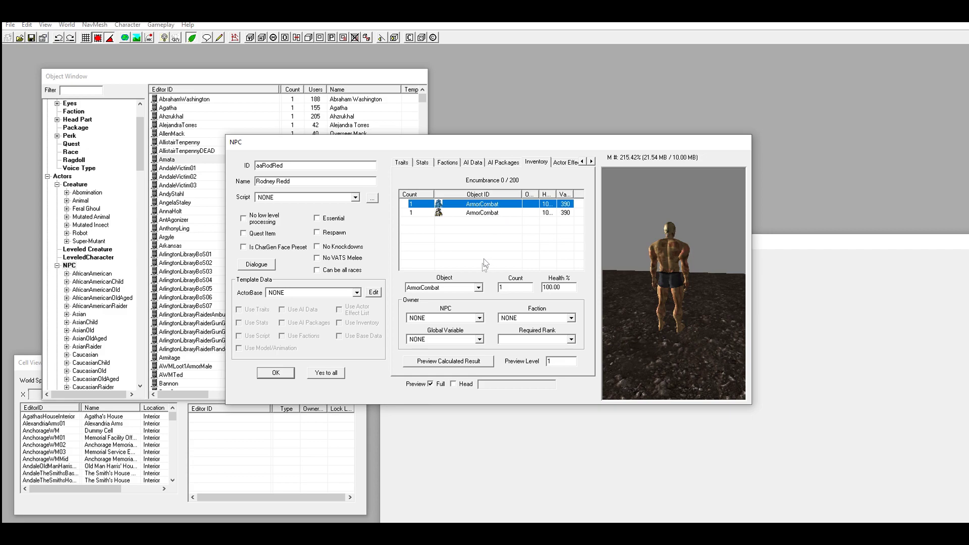
{"action": "left_click", "coordinate": [477, 288]}
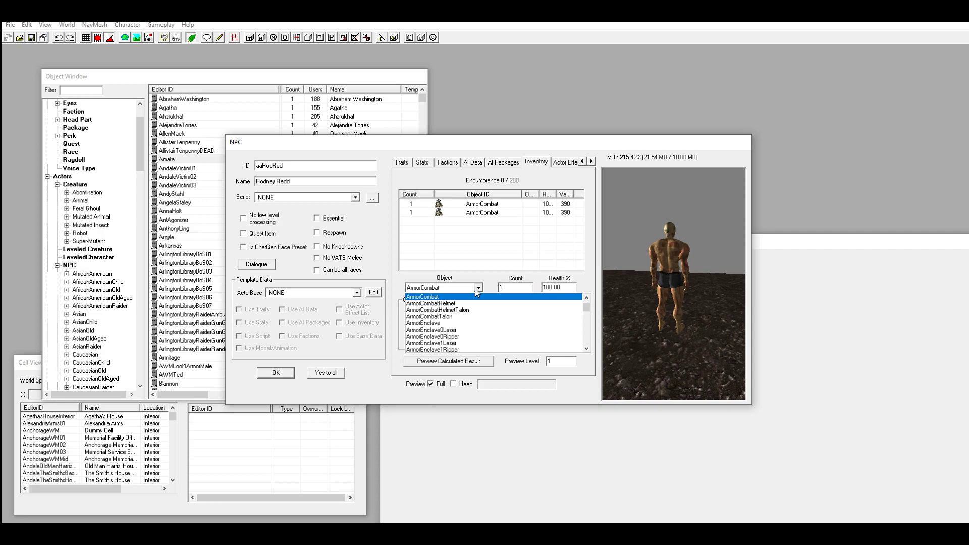
{"action": "left_click", "coordinate": [451, 305]}
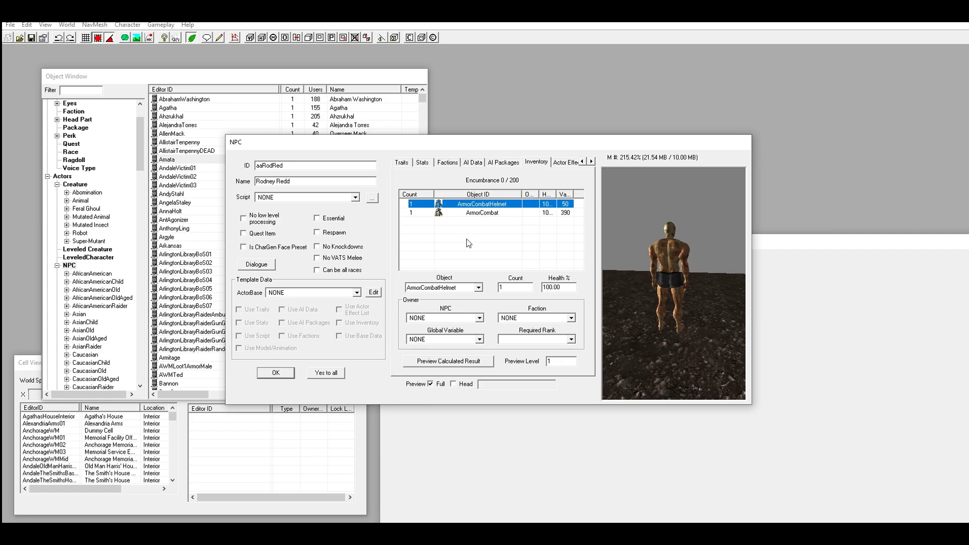
- Add another entry to the NPC's inventory list and set its object to Ammo5mm
{"action": "right_click", "coordinate": [466, 238]}
{"action": "left_click", "coordinate": [484, 246]}
{"action": "left_click", "coordinate": [460, 291]}
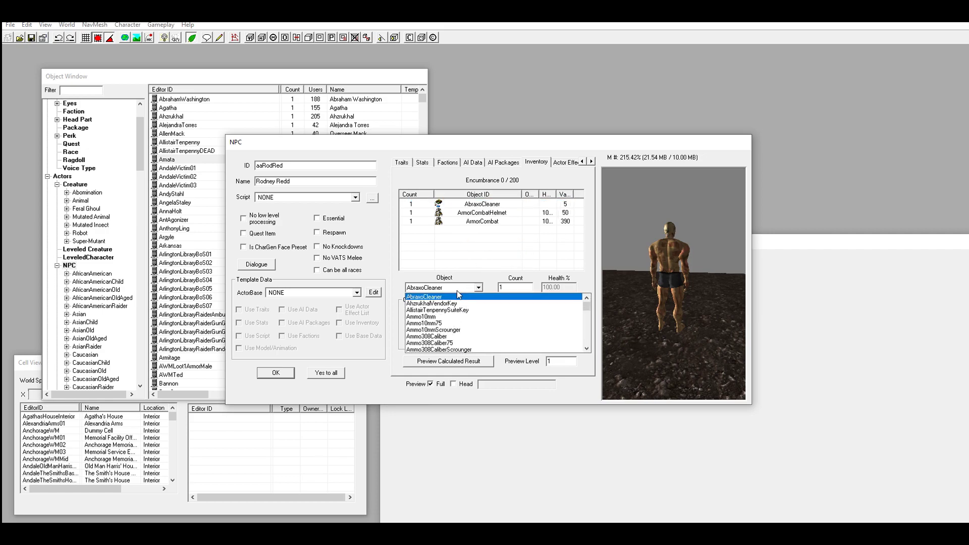
{"action": "key", "text": "Down"}
{"action": "key", "text": "Down"}
{"action": "key", "text": "Down"}
{"action": "scroll", "coordinate": [457, 292], "scroll_direction": "down", "scroll_amount": 1}
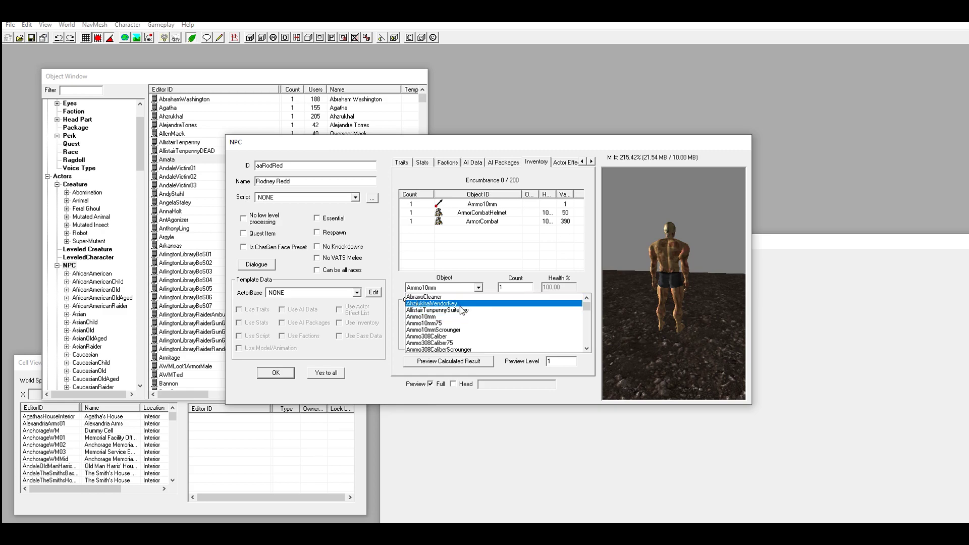
{"action": "scroll", "coordinate": [459, 319], "scroll_direction": "down", "scroll_amount": 2}
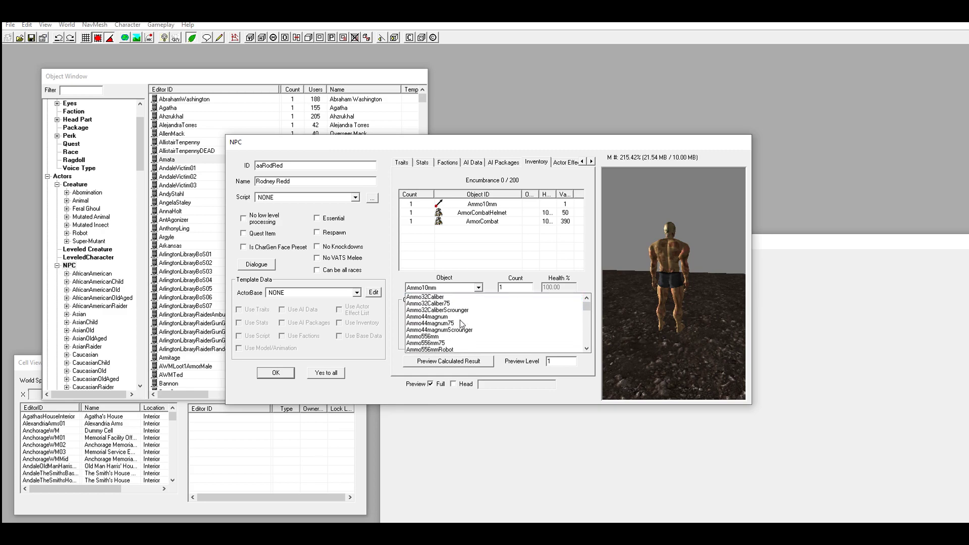
{"action": "scroll", "coordinate": [462, 320], "scroll_direction": "down", "scroll_amount": 2}
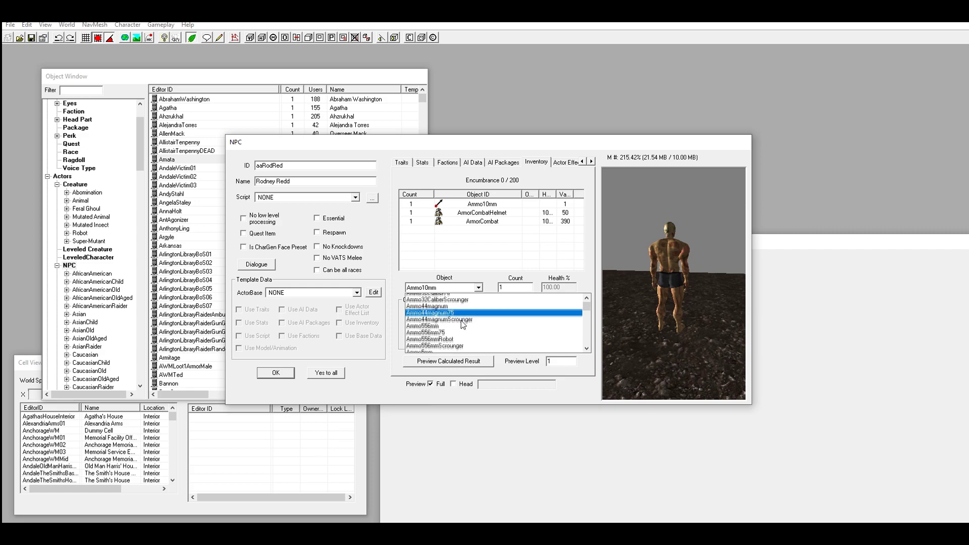
{"action": "left_click", "coordinate": [436, 325]}
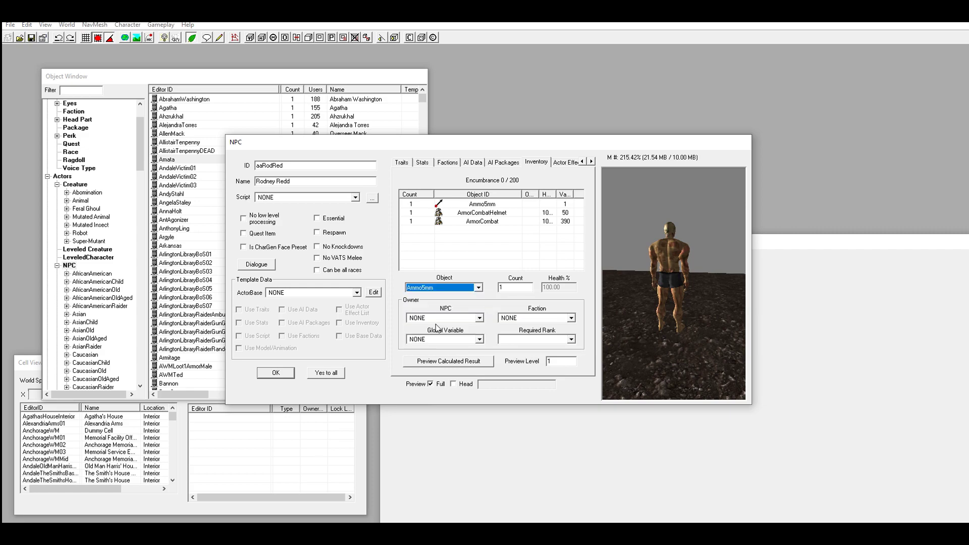
- Add a weapon entry to the NPC's inventory list and set its object to WeapMinigun
{"action": "left_click", "coordinate": [479, 236]}
{"action": "right_click", "coordinate": [479, 235]}
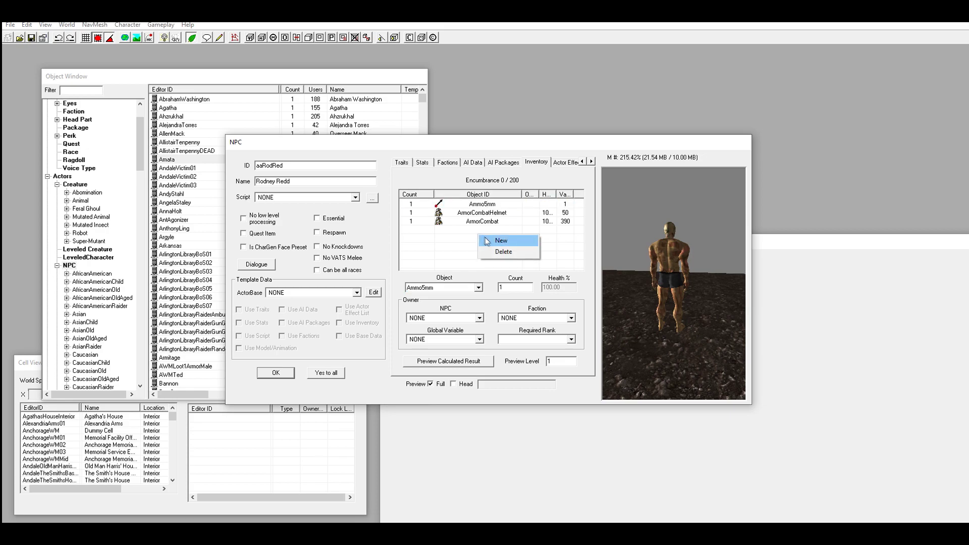
{"action": "left_click", "coordinate": [500, 240]}
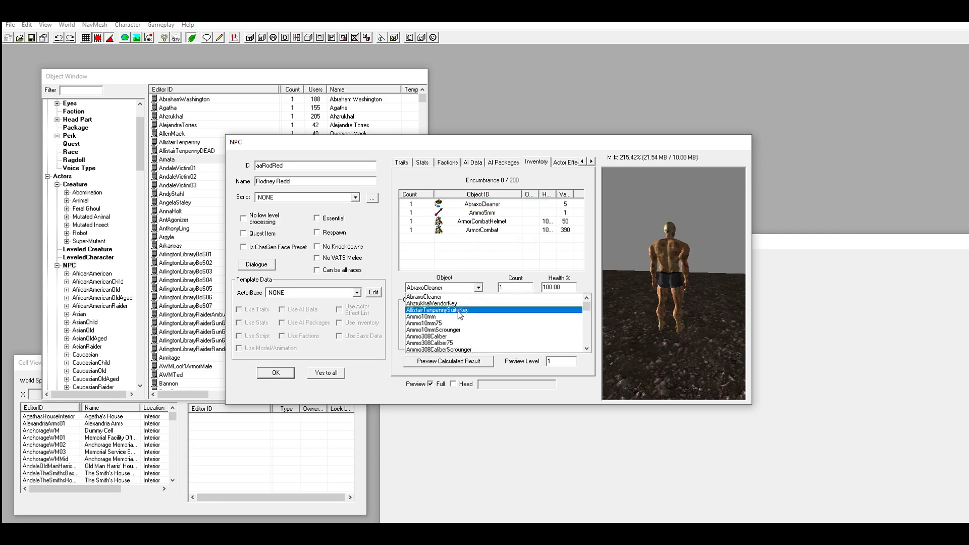
{"action": "type", "text": "weap"}
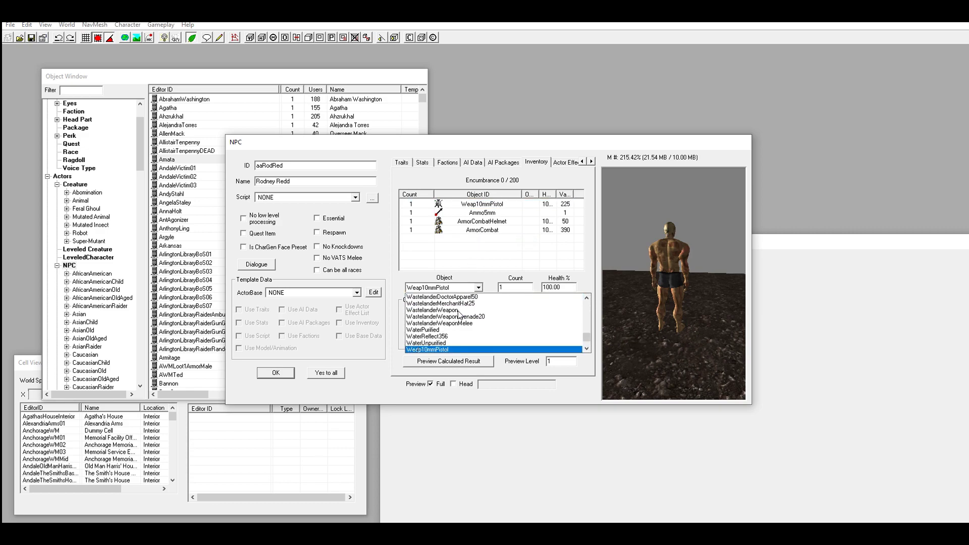
{"action": "scroll", "coordinate": [454, 321], "scroll_direction": "down", "scroll_amount": 1}
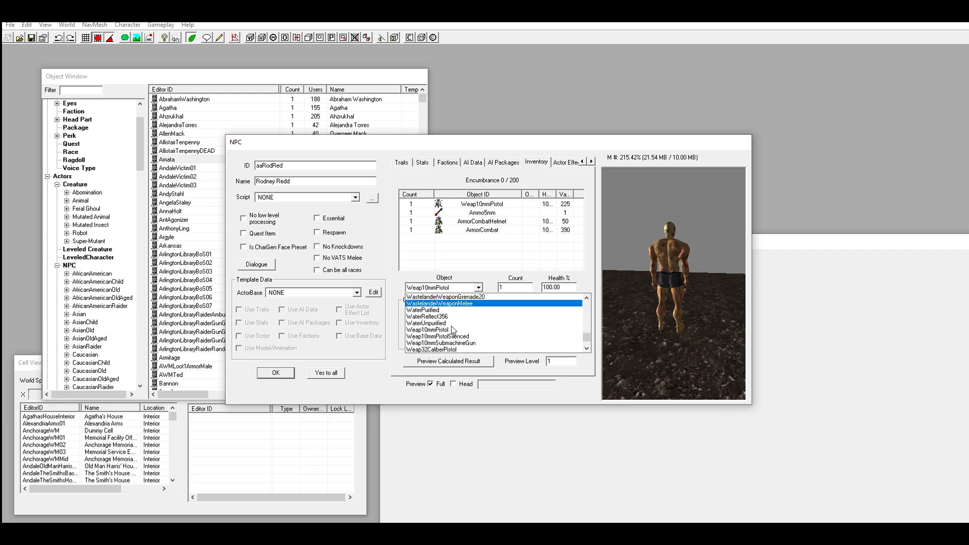
{"action": "scroll", "coordinate": [454, 327], "scroll_direction": "down", "scroll_amount": 2}
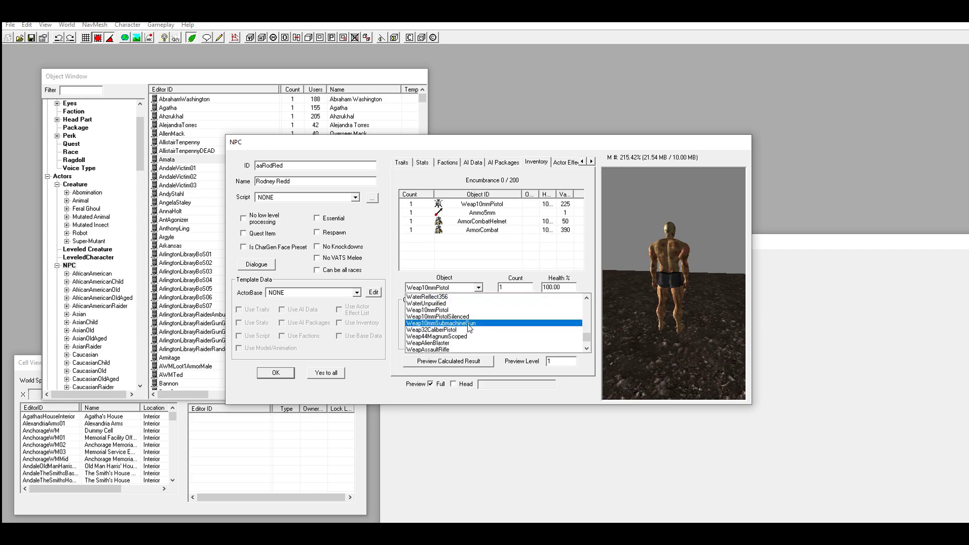
{"action": "scroll", "coordinate": [471, 328], "scroll_direction": "down", "scroll_amount": 5}
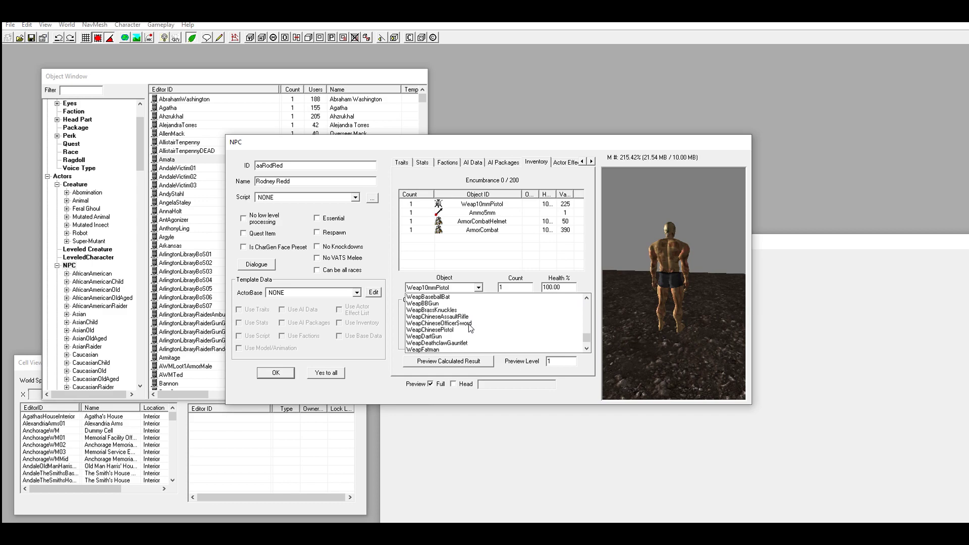
{"action": "scroll", "coordinate": [470, 328], "scroll_direction": "down", "scroll_amount": 2}
{"action": "scroll", "coordinate": [469, 328], "scroll_direction": "down", "scroll_amount": 2}
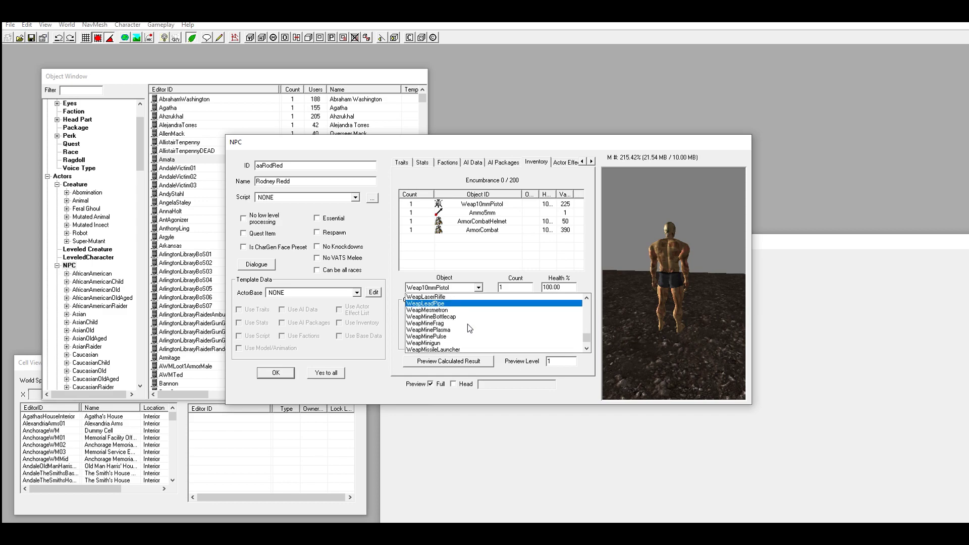
{"action": "left_click", "coordinate": [443, 343]}
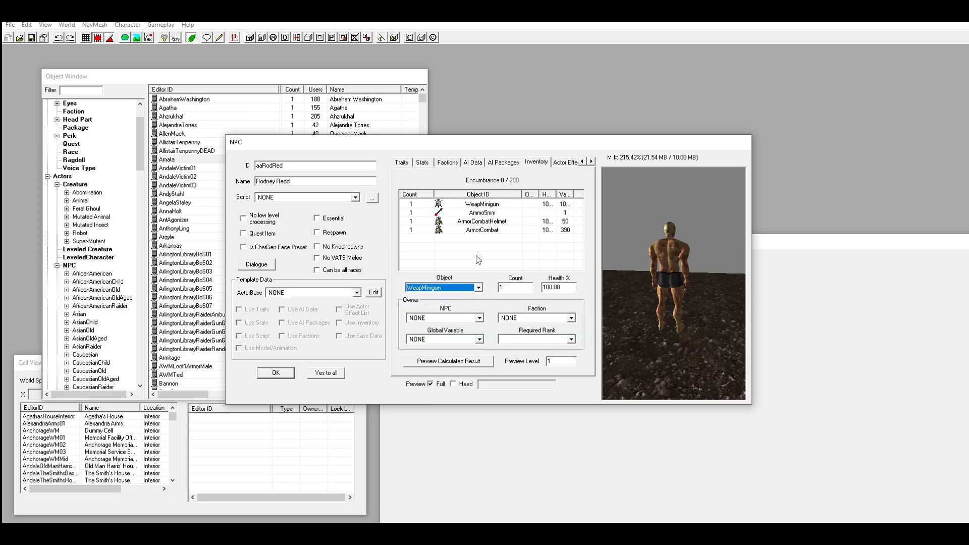
- Set the count of the Ammo5mm entry in the NPC's inventory to 2000
{"action": "left_click", "coordinate": [485, 213]}
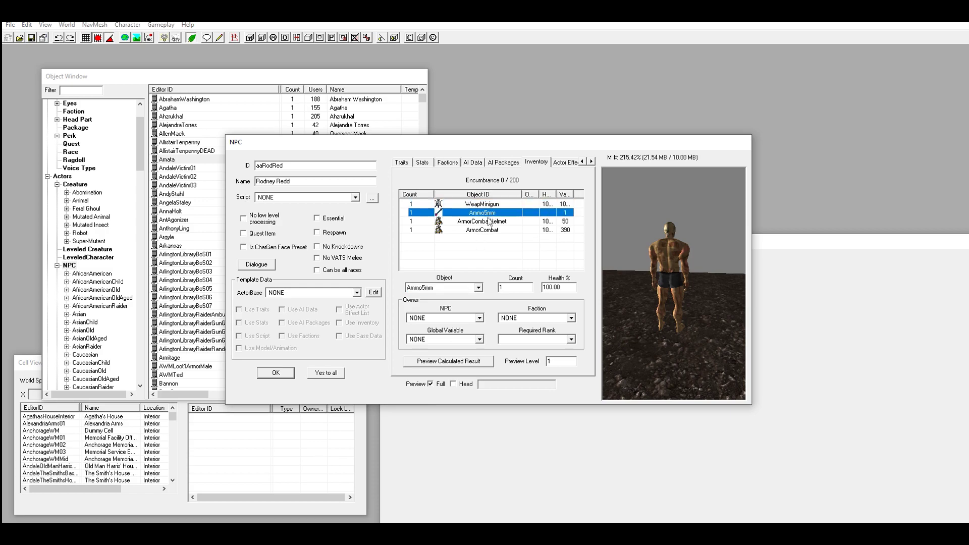
{"action": "left_click", "coordinate": [499, 206]}
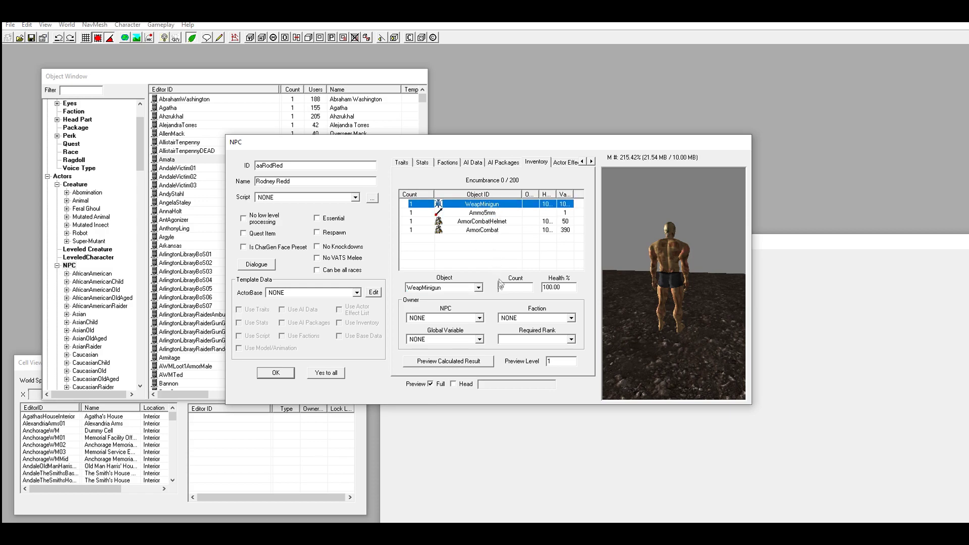
{"action": "left_click", "coordinate": [490, 213]}
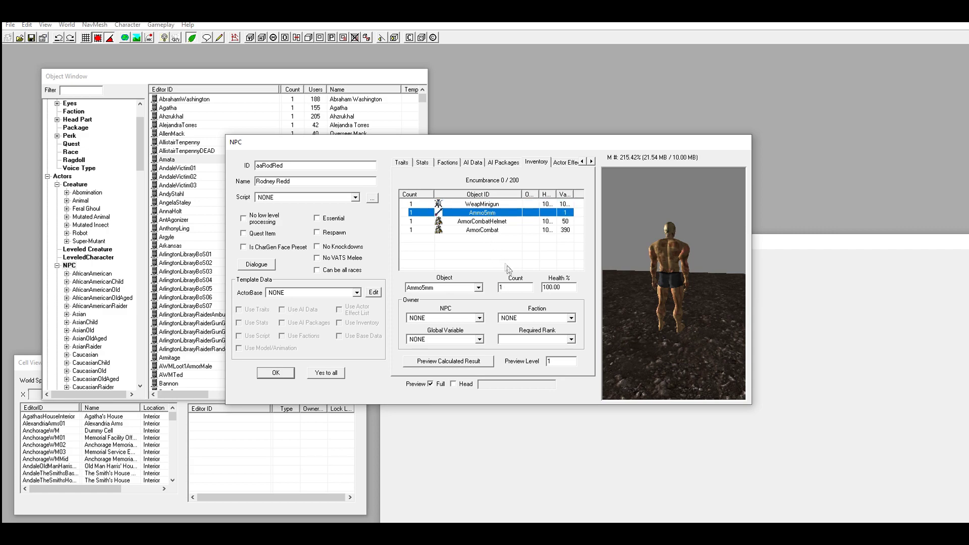
{"action": "left_click", "coordinate": [515, 289]}
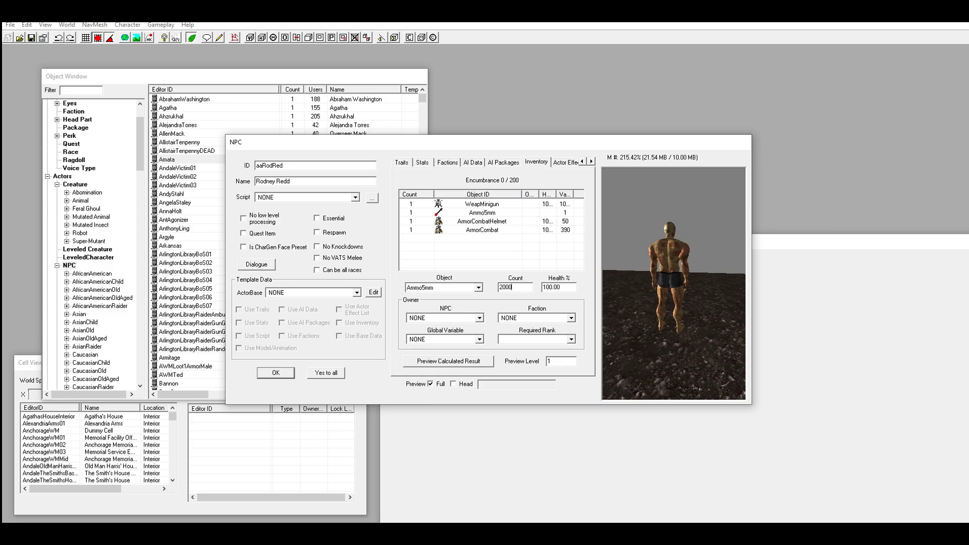
{"action": "left_click", "coordinate": [482, 223]}
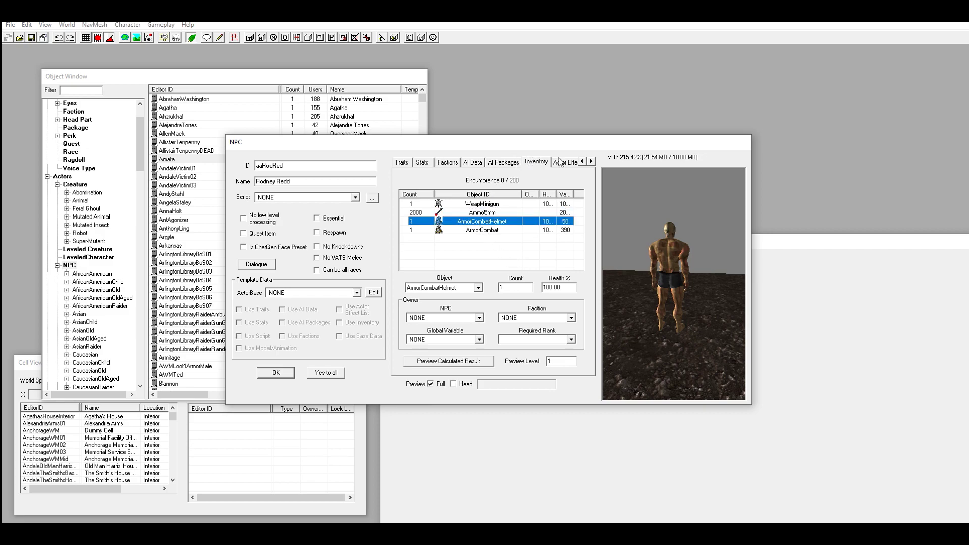
- Show the NPC's actor effect list with its unarmed attack effect settings
{"action": "left_click", "coordinate": [591, 162]}
{"action": "left_click", "coordinate": [592, 162]}
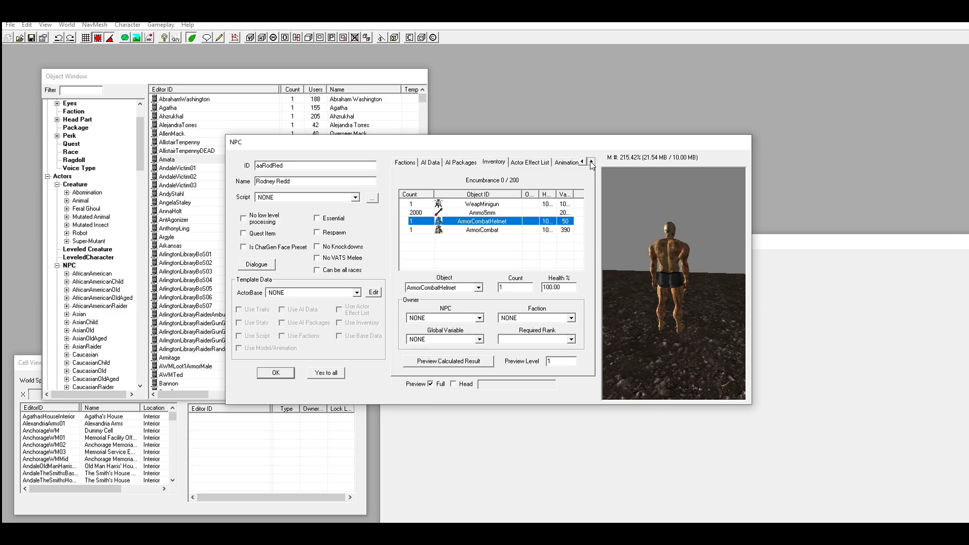
{"action": "left_click", "coordinate": [538, 163]}
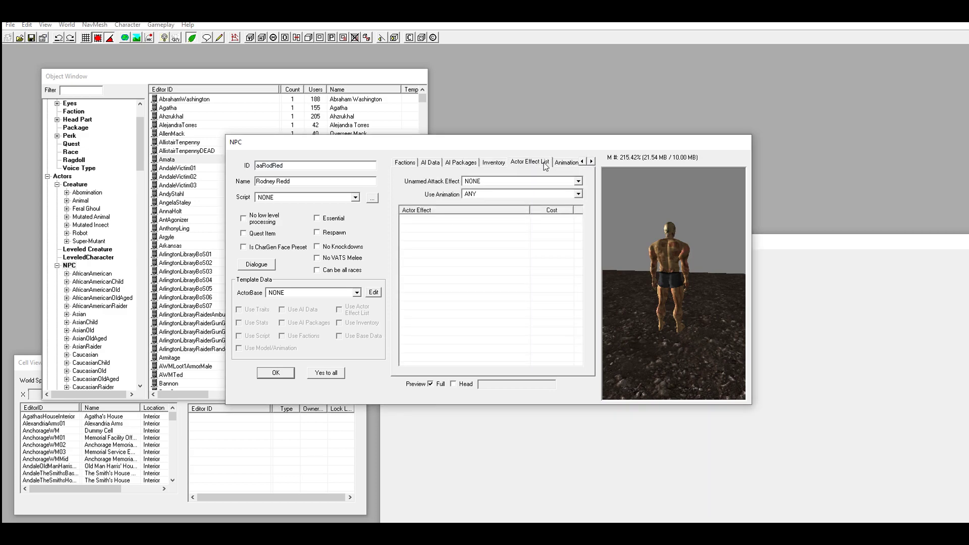
- View the NPC's animation settings and face settings, and inspect the head preview from another angle
{"action": "left_click", "coordinate": [562, 163]}
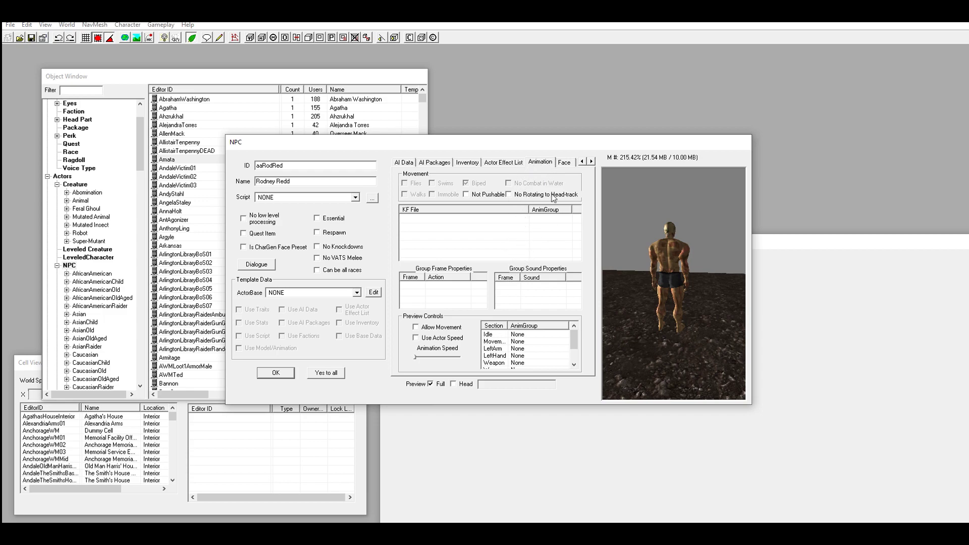
{"action": "left_click", "coordinate": [591, 162]}
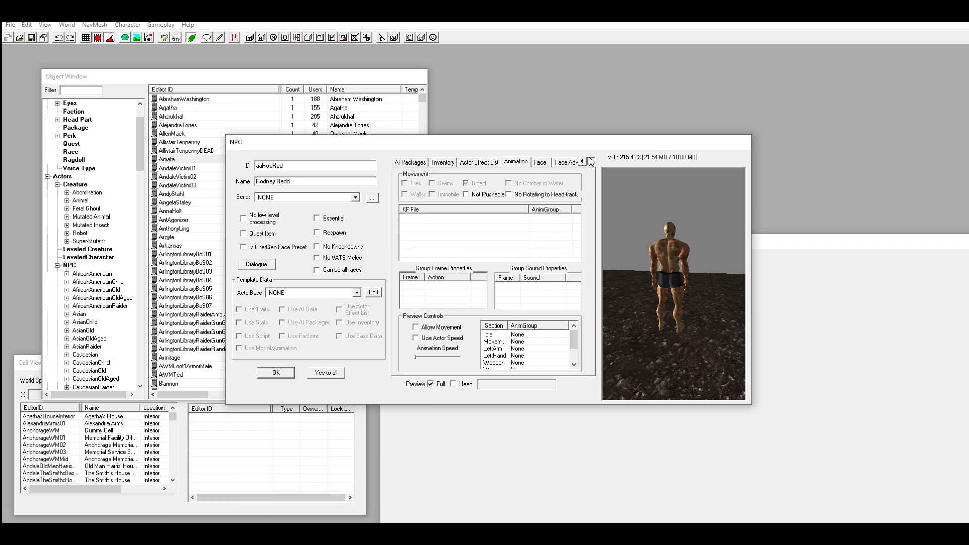
{"action": "left_click", "coordinate": [539, 162]}
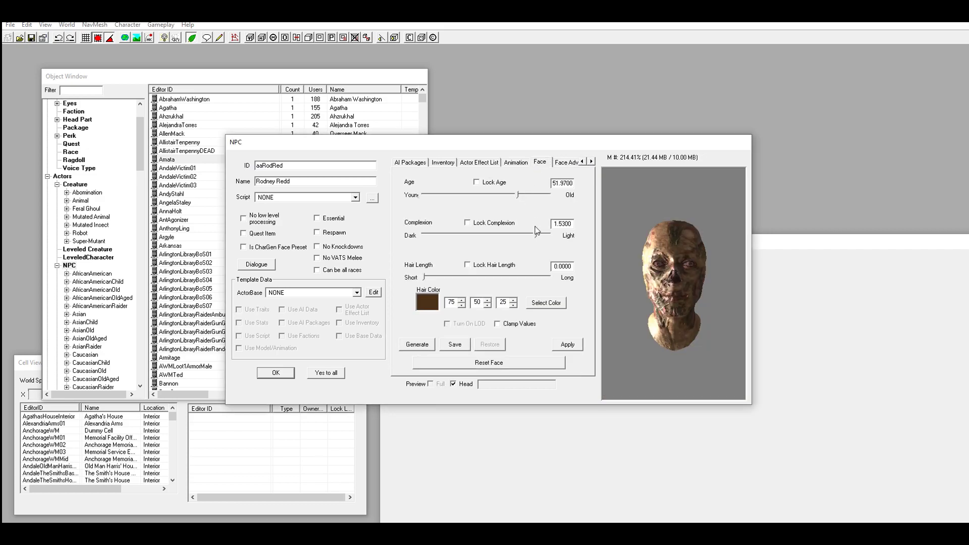
{"action": "left_click_drag", "start_coordinate": [645, 262], "coordinate": [609, 282]}
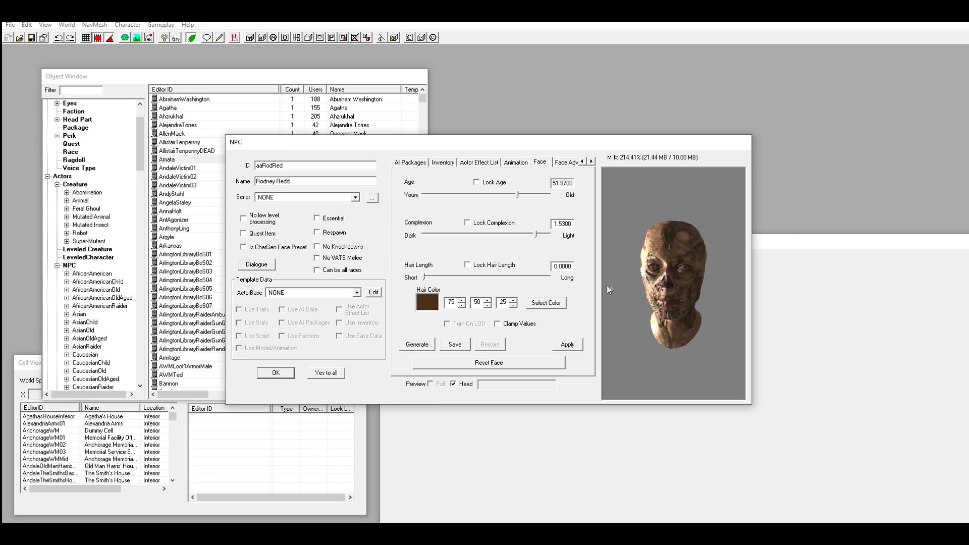
- Set the NPC's hair color to a very dark brown with RGB values 26, 17, 9
{"action": "left_click", "coordinate": [540, 303]}
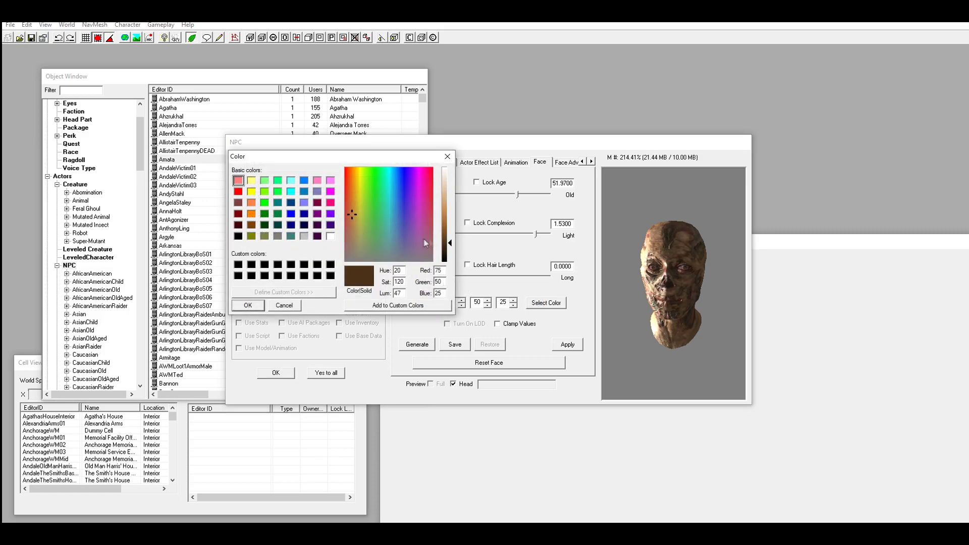
{"action": "left_click_drag", "start_coordinate": [446, 251], "coordinate": [452, 256]}
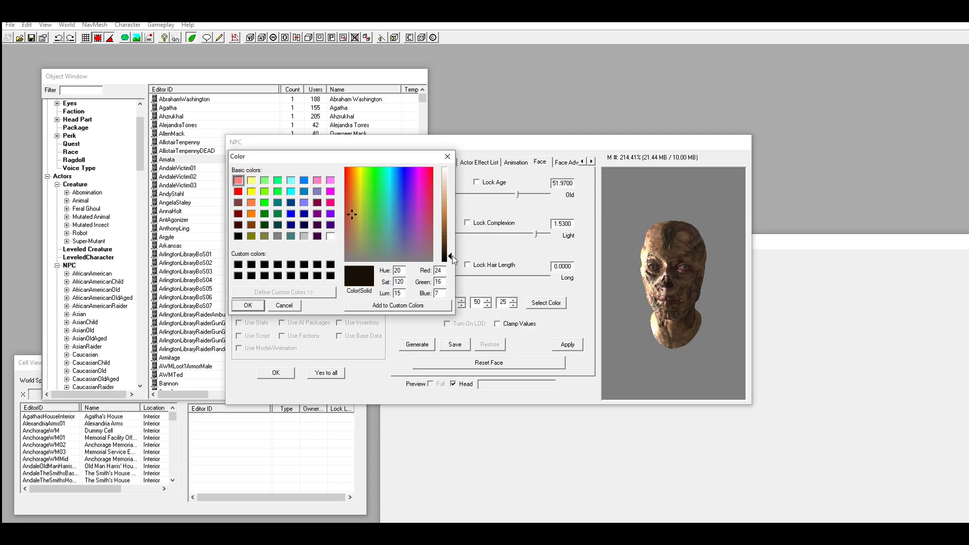
{"action": "left_click", "coordinate": [248, 306]}
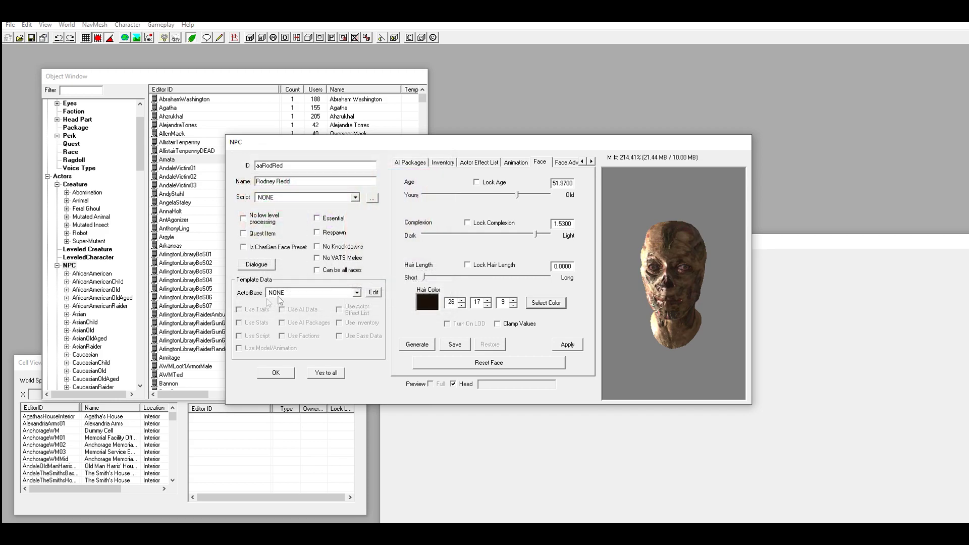
{"action": "left_click", "coordinate": [546, 303]}
{"action": "left_click", "coordinate": [244, 306]}
- Set the NPC's face complexion to about 0.11 and the age to about 33.8
{"action": "left_click_drag", "start_coordinate": [667, 285], "coordinate": [680, 285]}
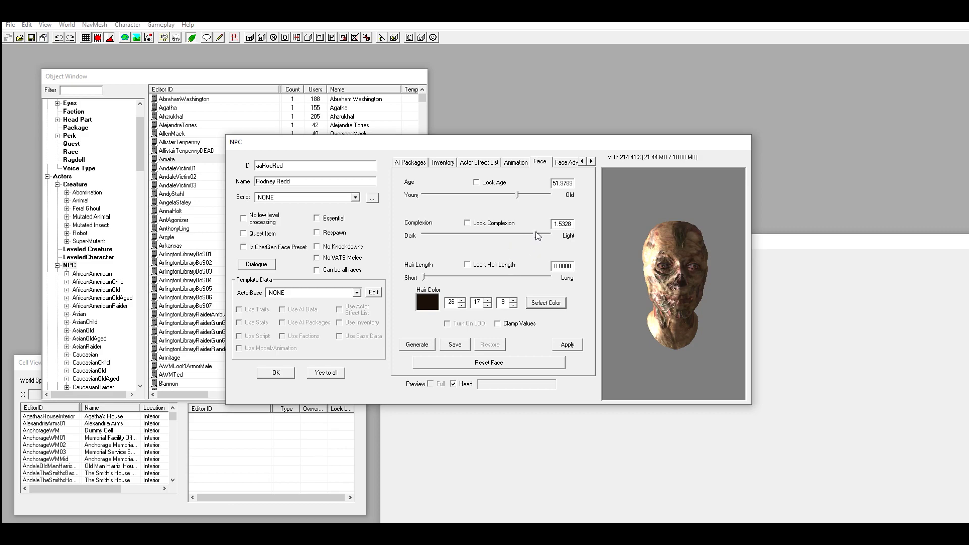
{"action": "left_click_drag", "start_coordinate": [538, 236], "coordinate": [491, 237]}
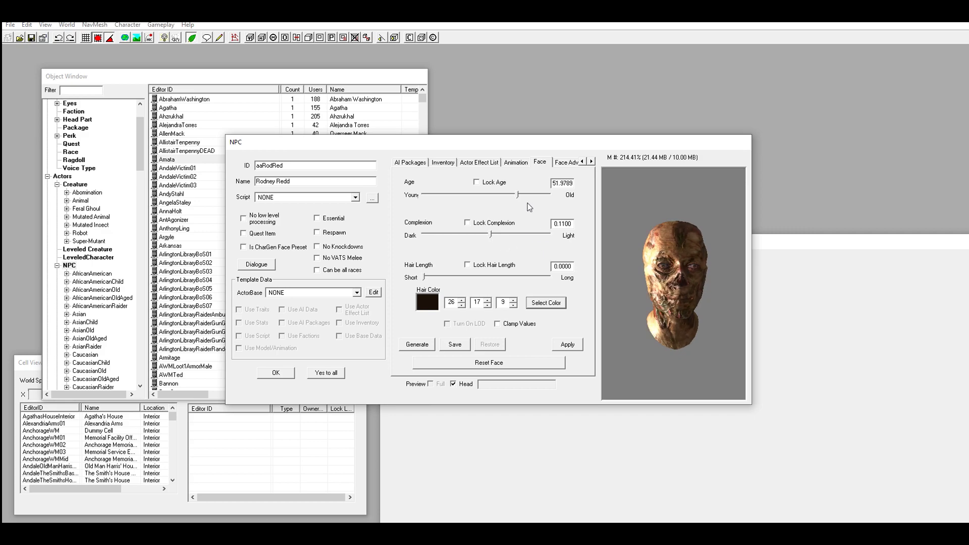
{"action": "left_click_drag", "start_coordinate": [518, 198], "coordinate": [474, 201]}
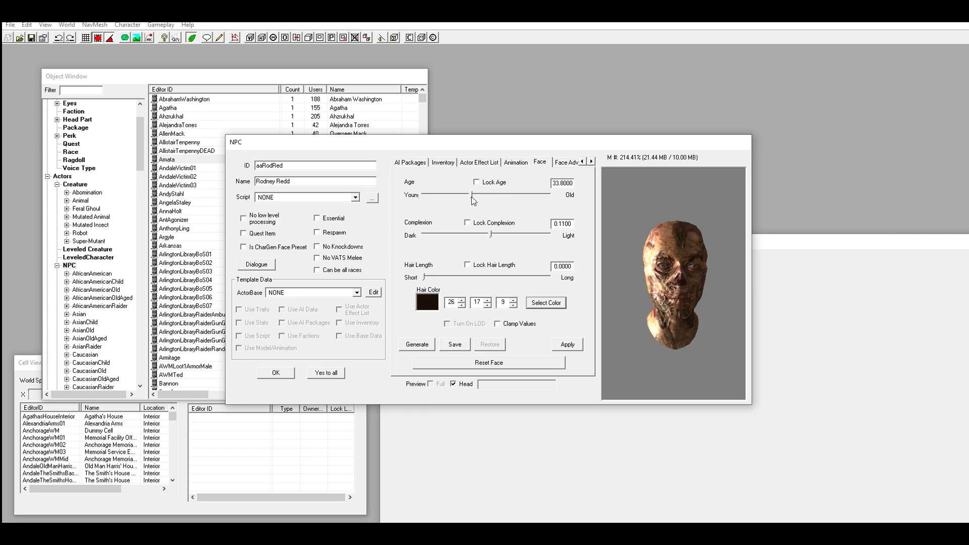
{"action": "mouse_move", "coordinate": [671, 296]}
{"action": "left_mouse_down"}
{"action": "mouse_move", "coordinate": [619, 292]}
{"action": "mouse_move", "coordinate": [668, 292]}
{"action": "left_mouse_up"}
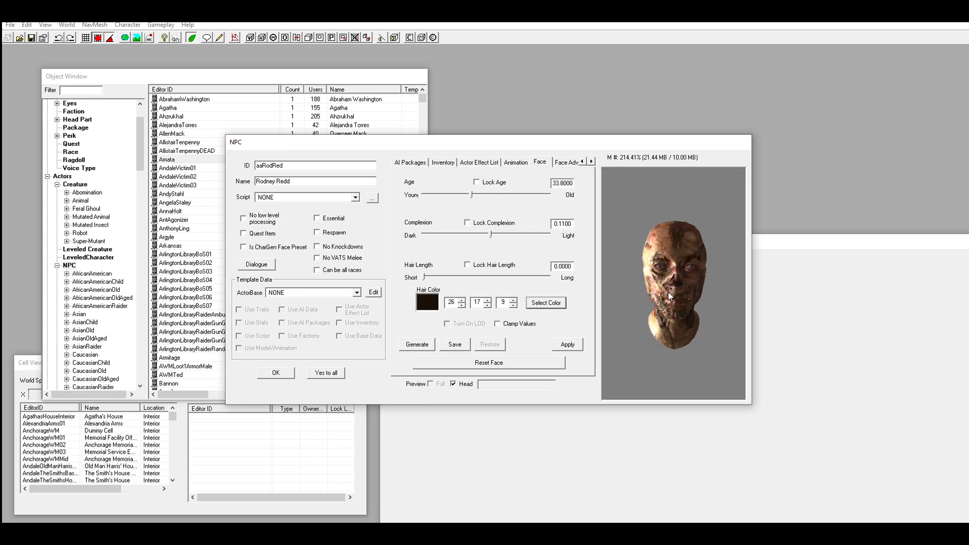
- Set the Brow Ridge Inner - up / down geometry control in the advanced face settings to about 2.91
{"action": "left_click", "coordinate": [562, 163]}
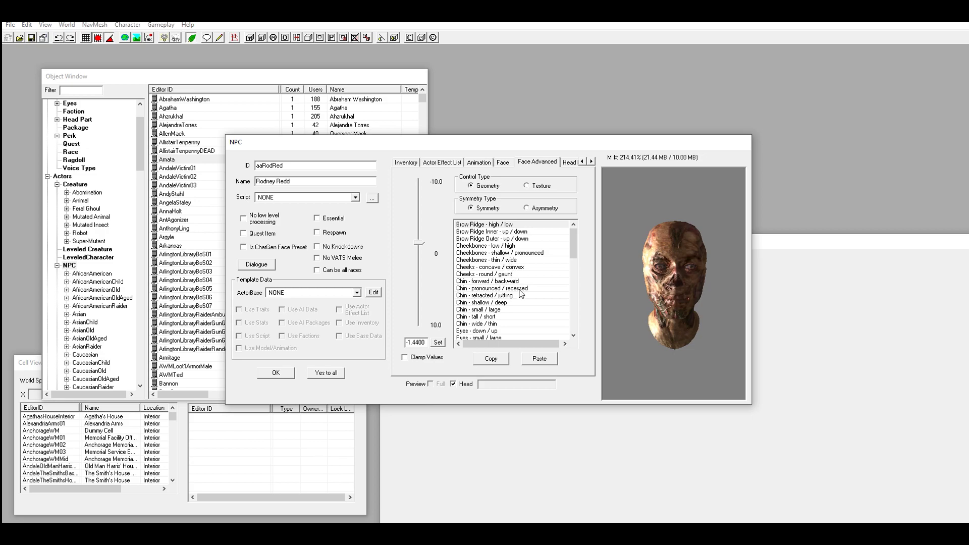
{"action": "left_click", "coordinate": [488, 233]}
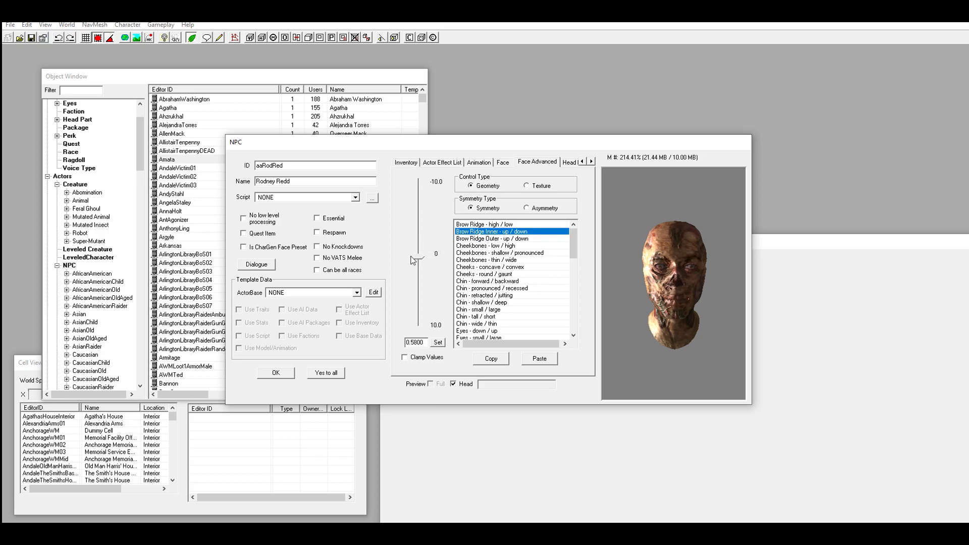
{"action": "left_click_drag", "start_coordinate": [418, 258], "coordinate": [418, 275]}
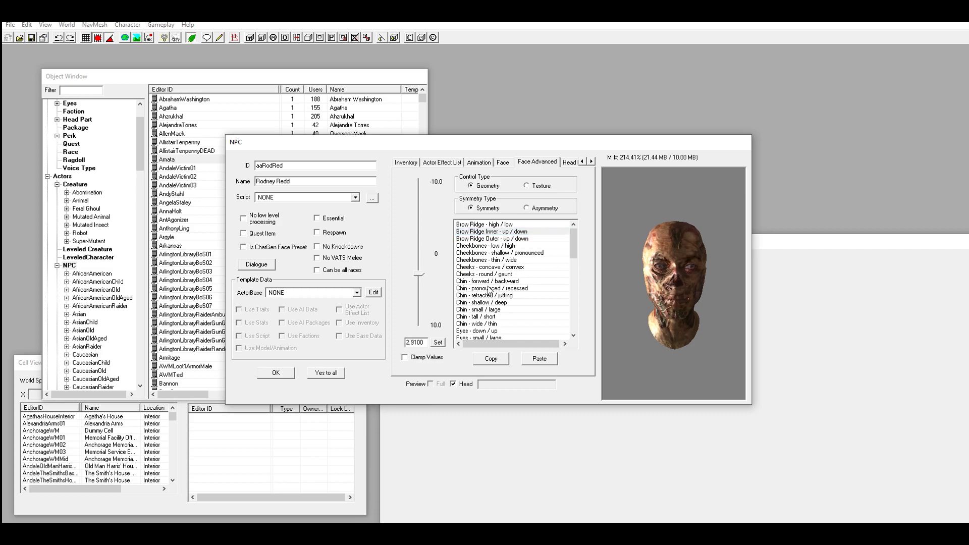
- Examine the Brow Ridge Outer value and the available face geometry controls for cheeks, chin, eyes, mouth and nose
{"action": "left_click", "coordinate": [516, 241]}
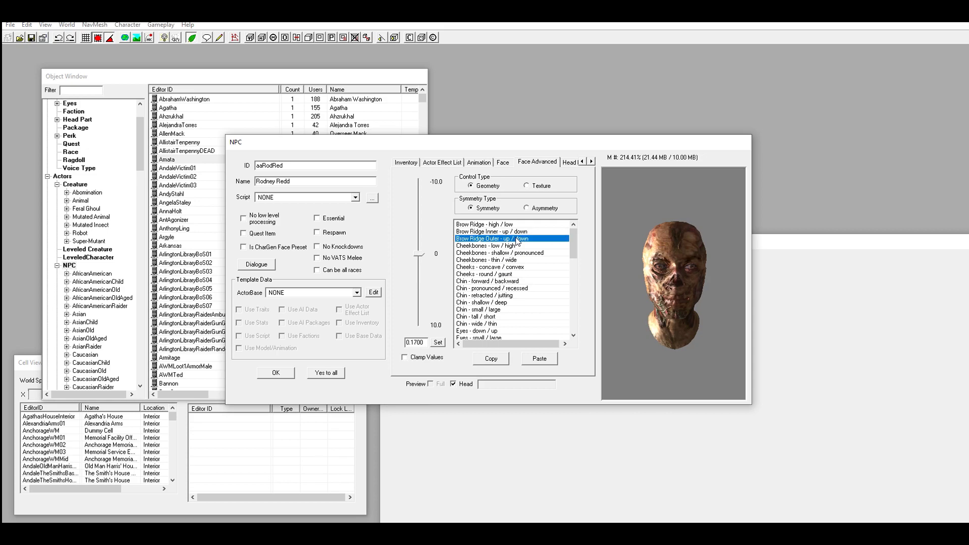
{"action": "scroll", "coordinate": [517, 243], "scroll_direction": "down", "scroll_amount": 1}
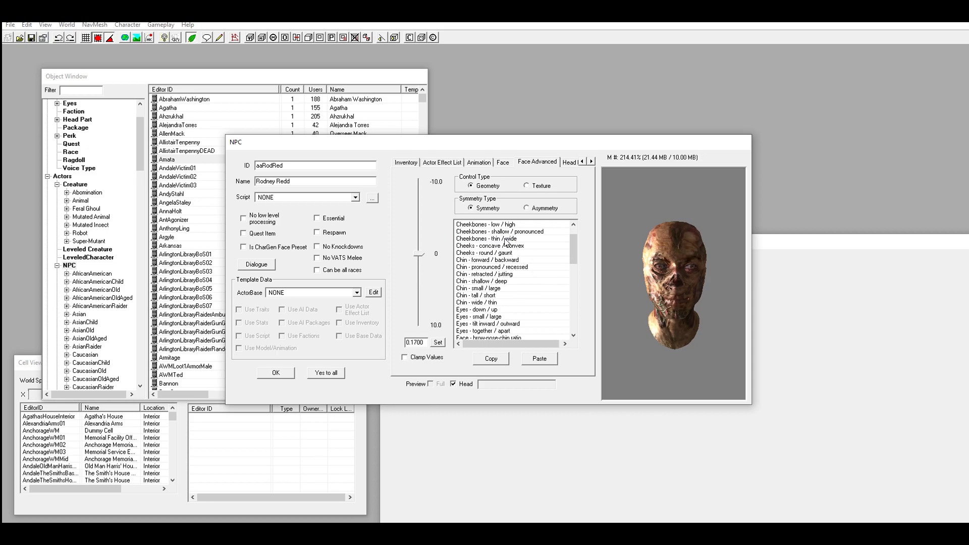
{"action": "scroll", "coordinate": [507, 255], "scroll_direction": "down", "scroll_amount": 2}
{"action": "scroll", "coordinate": [512, 291], "scroll_direction": "down", "scroll_amount": 2}
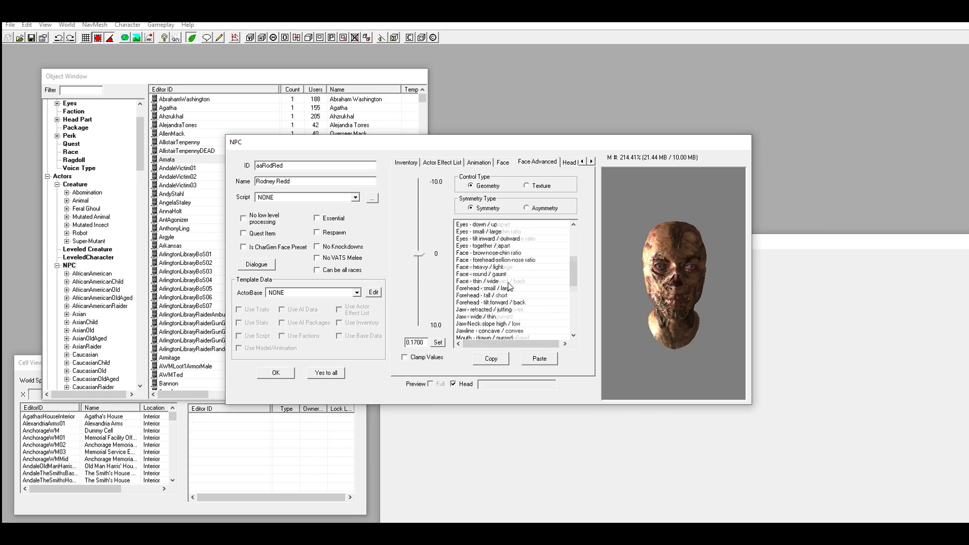
{"action": "scroll", "coordinate": [509, 286], "scroll_direction": "down", "scroll_amount": 2}
{"action": "scroll", "coordinate": [497, 313], "scroll_direction": "down", "scroll_amount": 4}
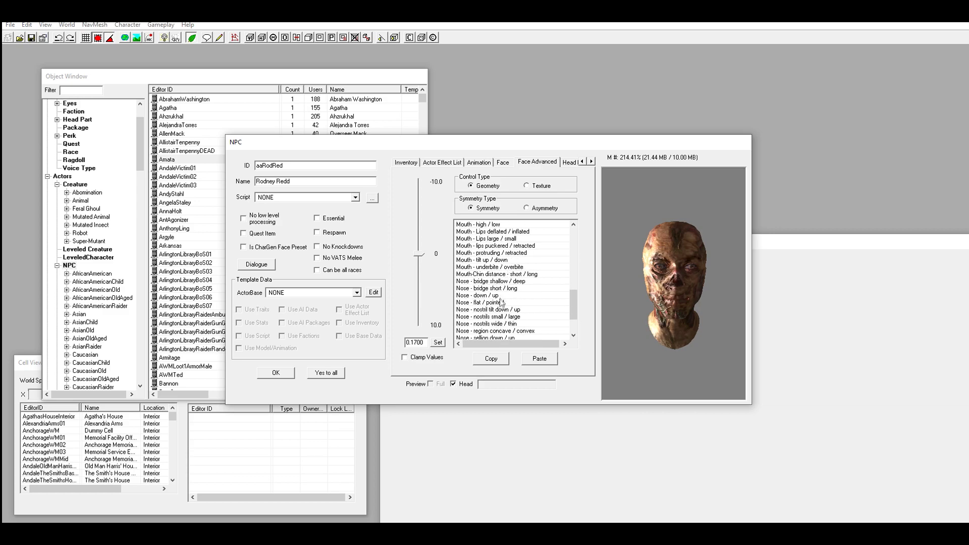
{"action": "scroll", "coordinate": [488, 277], "scroll_direction": "up", "scroll_amount": 8}
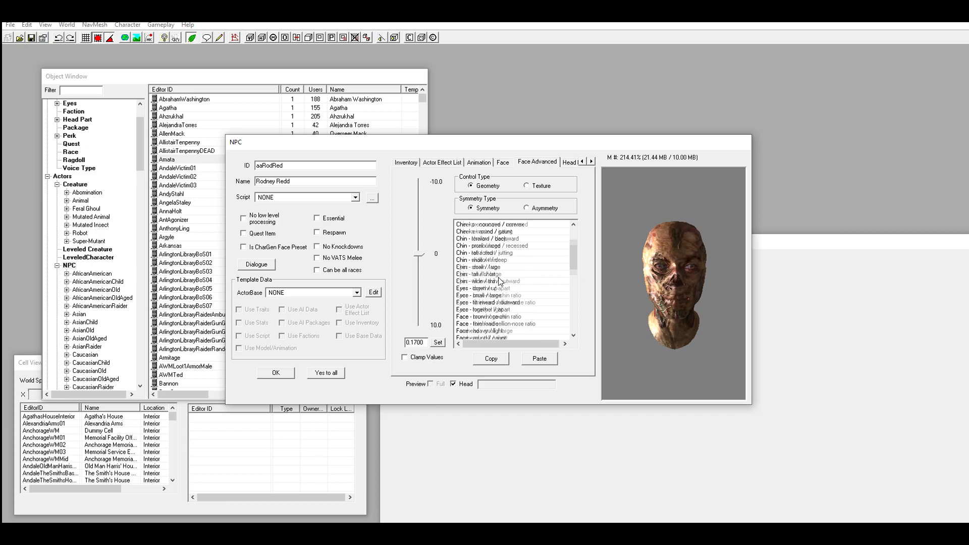
{"action": "scroll", "coordinate": [499, 281], "scroll_direction": "up", "scroll_amount": 3}
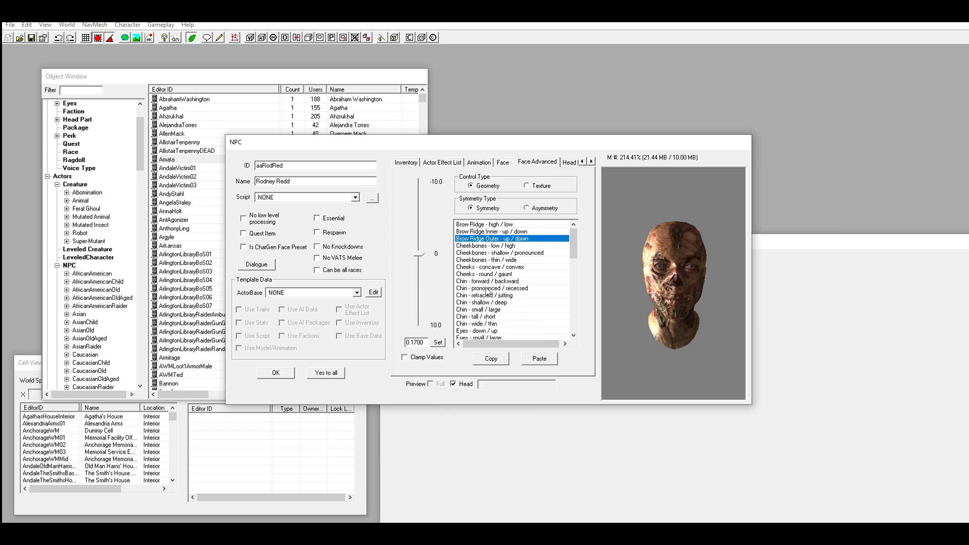
- Try HairGhoul01 in the NPC's head parts and set the hair to HairWavyGhoul
{"action": "left_click", "coordinate": [591, 162]}
{"action": "left_click", "coordinate": [591, 162]}
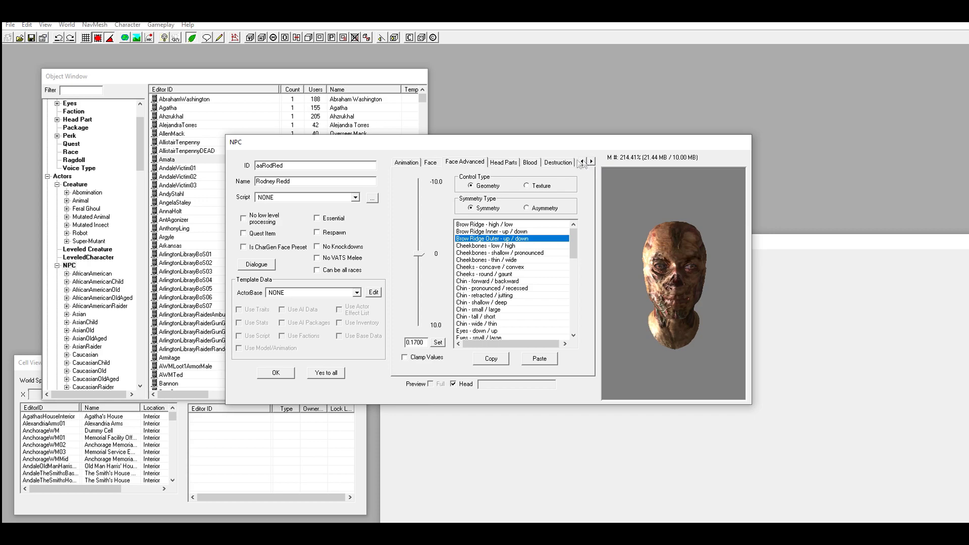
{"action": "left_click", "coordinate": [505, 162]}
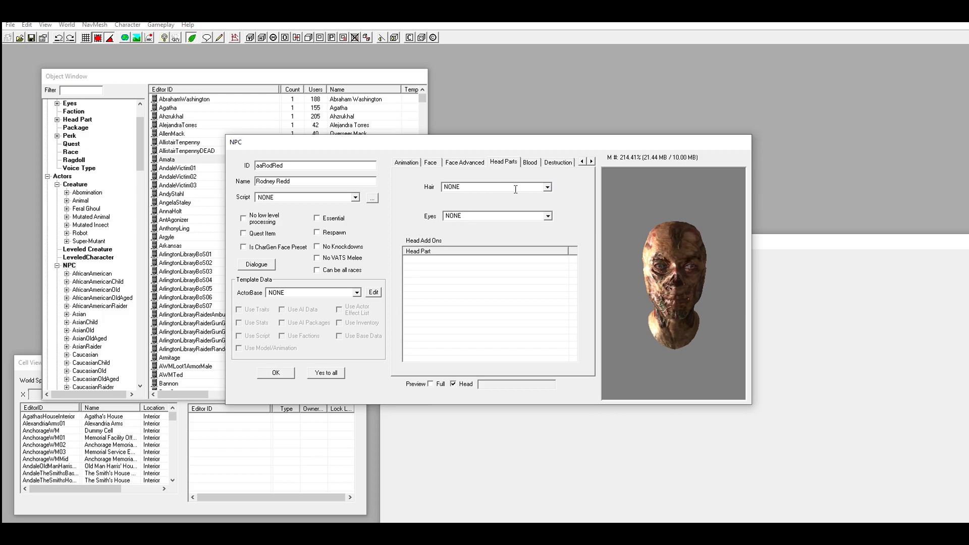
{"action": "left_click", "coordinate": [549, 187]}
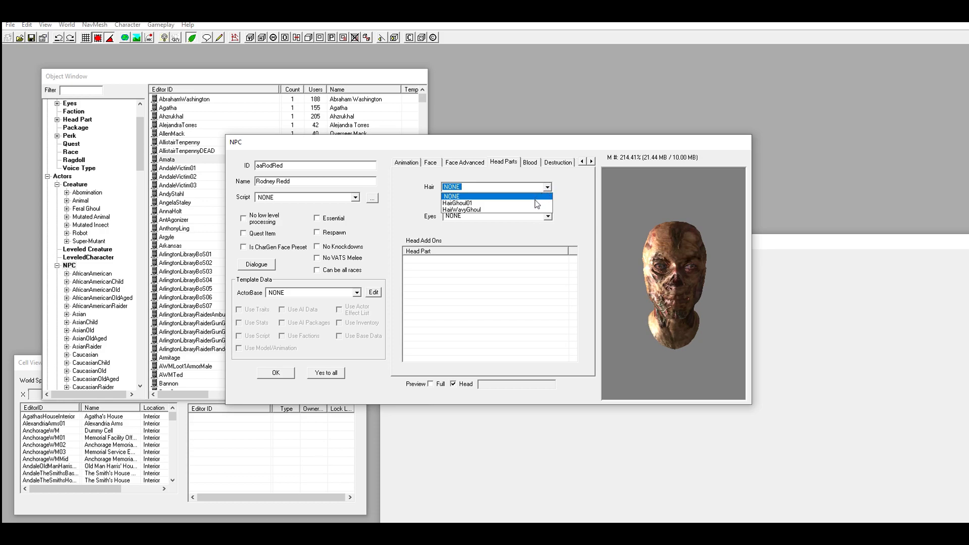
{"action": "left_click", "coordinate": [505, 204]}
{"action": "left_click", "coordinate": [504, 187]}
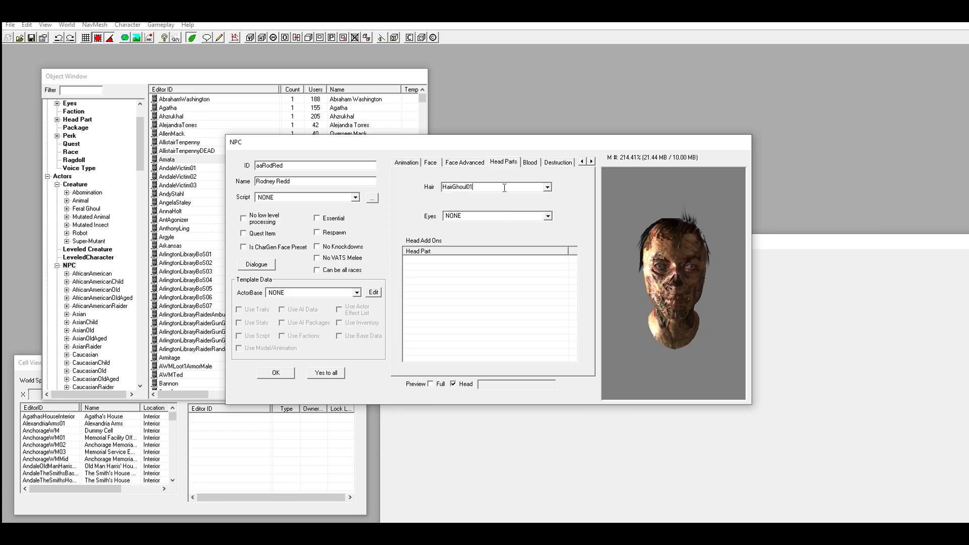
{"action": "left_click", "coordinate": [546, 188]}
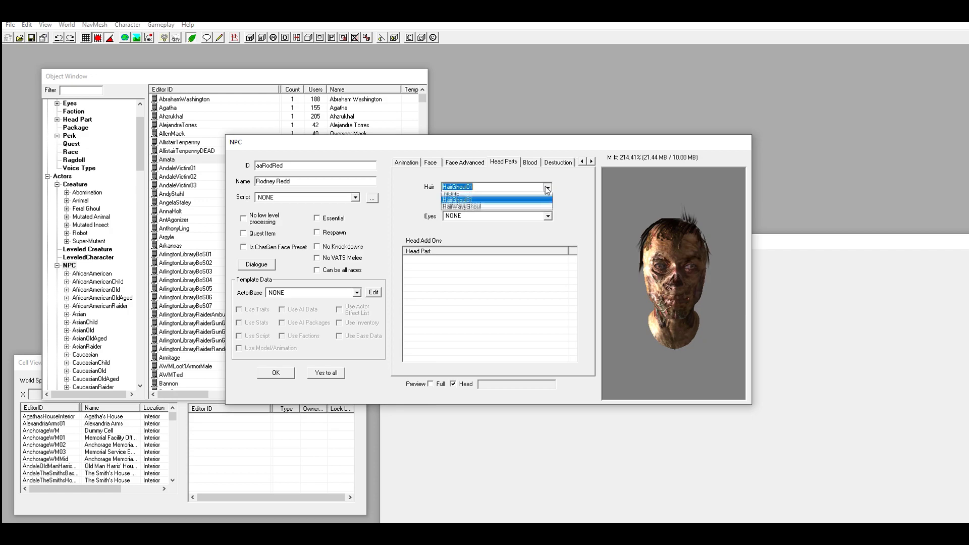
{"action": "left_click", "coordinate": [520, 209]}
{"action": "left_click_drag", "start_coordinate": [609, 237], "coordinate": [663, 249]}
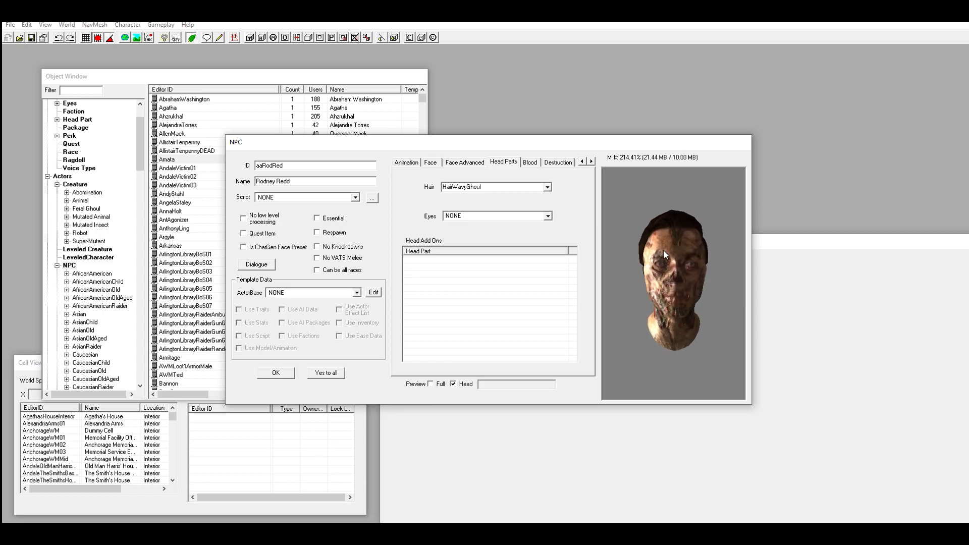
- Set the NPC's eyes to EyeBlue and check them in the head preview
{"action": "left_click", "coordinate": [547, 216]}
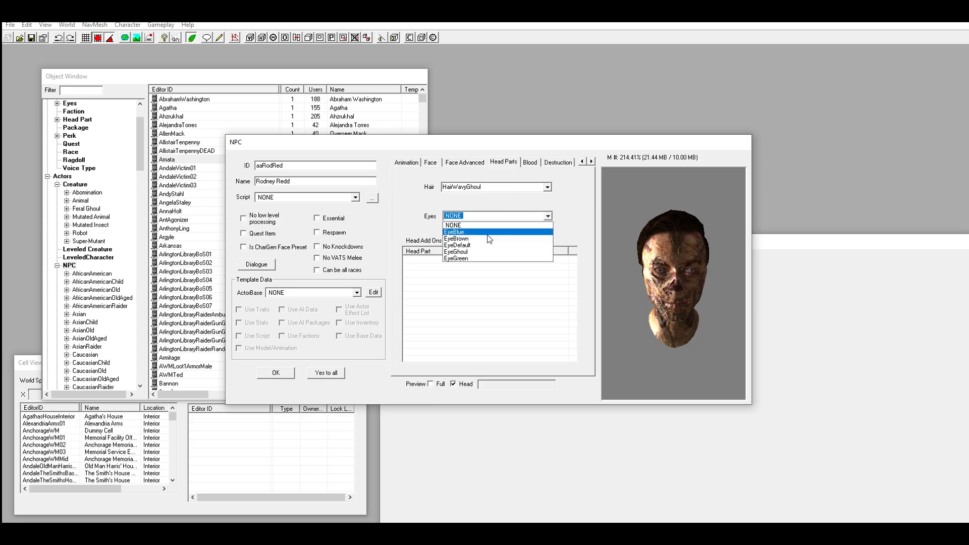
{"action": "left_click", "coordinate": [489, 232]}
{"action": "left_click_drag", "start_coordinate": [677, 261], "coordinate": [677, 256]}
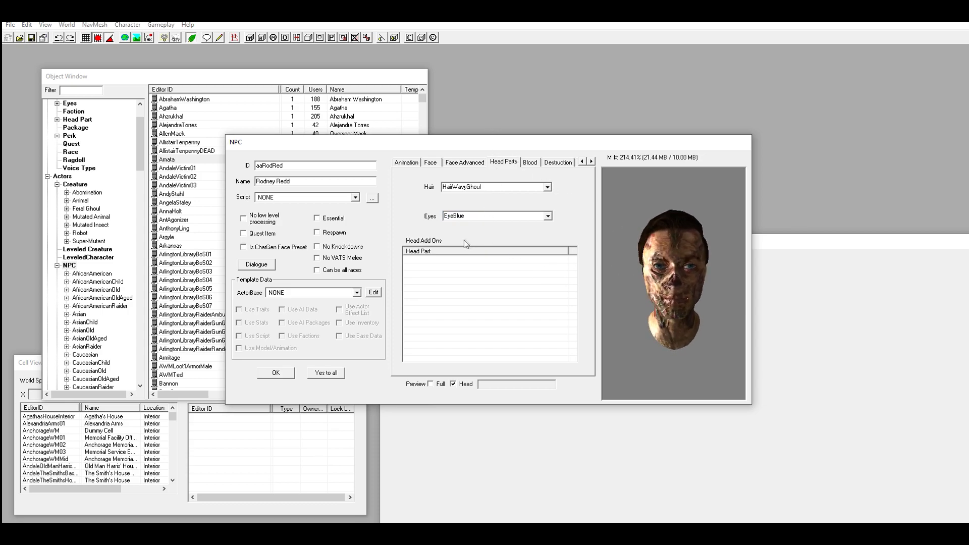
- Add the Eyepatch head part to the NPC's head add-ons
{"action": "right_click", "coordinate": [440, 279]}
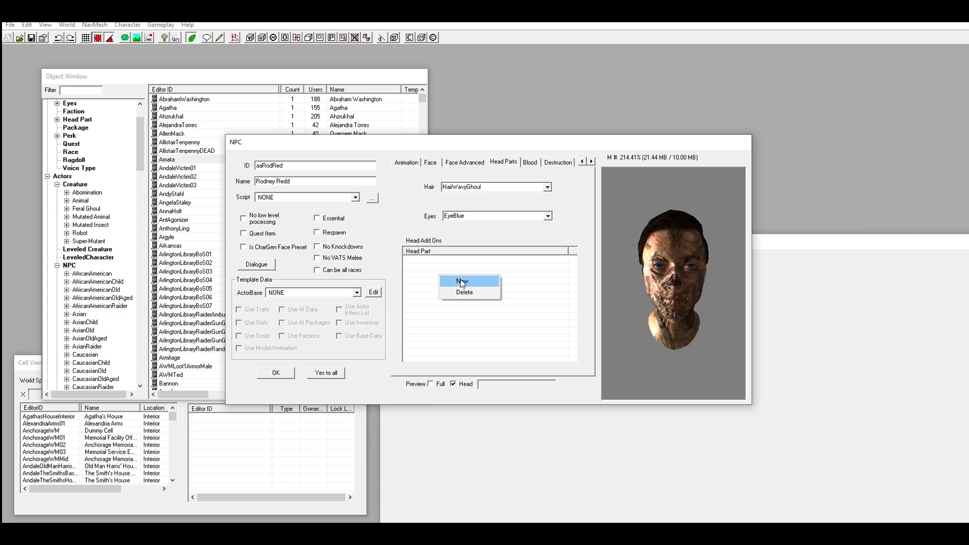
{"action": "left_click", "coordinate": [460, 280]}
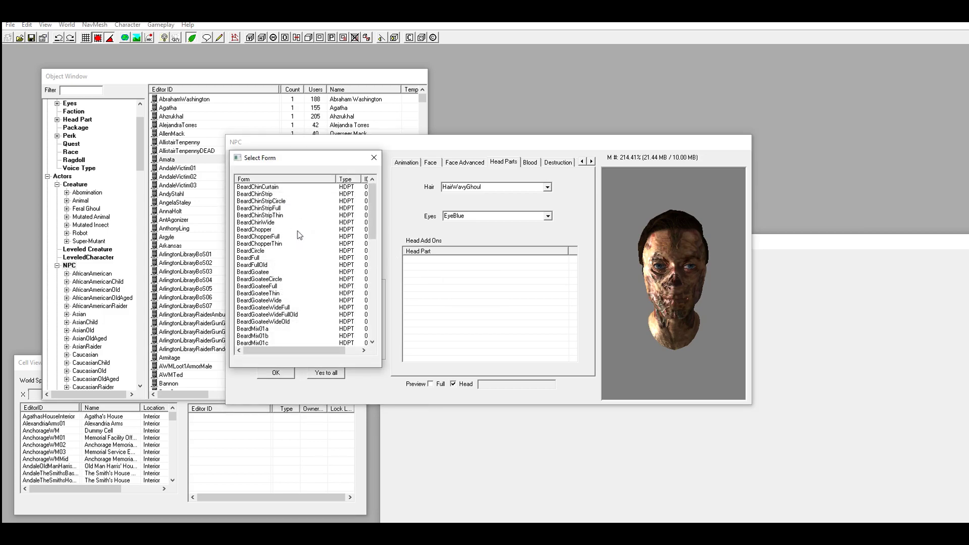
{"action": "left_click_drag", "start_coordinate": [369, 201], "coordinate": [369, 310]}
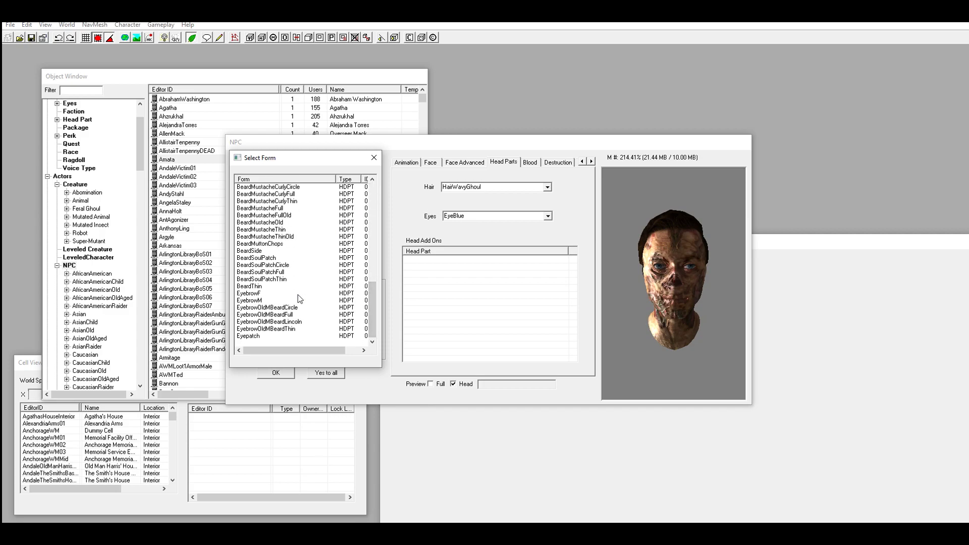
{"action": "double_click", "coordinate": [263, 337]}
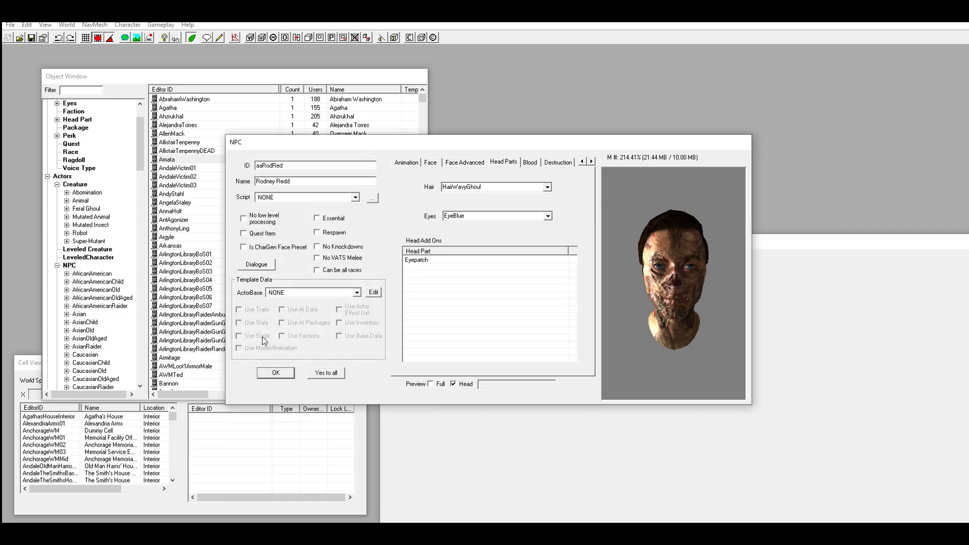
- Add the BeardSoulPatchCircle head part to the NPC's head add-ons and check it in a refreshed head preview
{"action": "right_click", "coordinate": [452, 291]}
{"action": "left_click", "coordinate": [476, 296]}
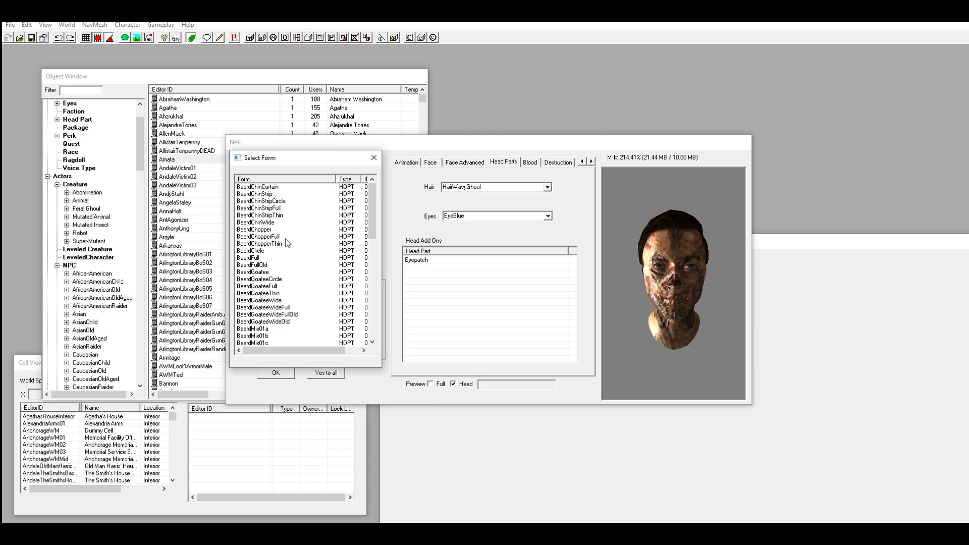
{"action": "scroll", "coordinate": [288, 247], "scroll_direction": "down", "scroll_amount": 7}
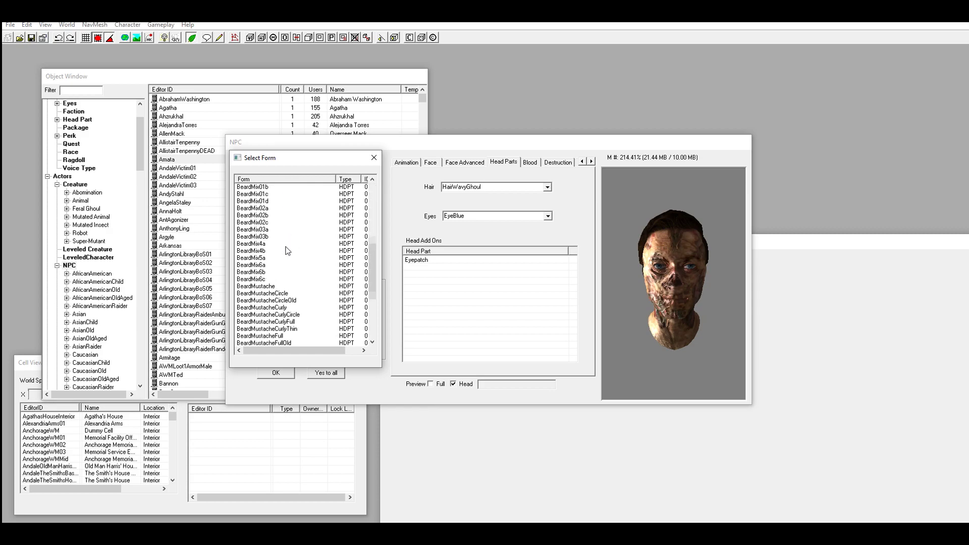
{"action": "scroll", "coordinate": [287, 251], "scroll_direction": "down", "scroll_amount": 3}
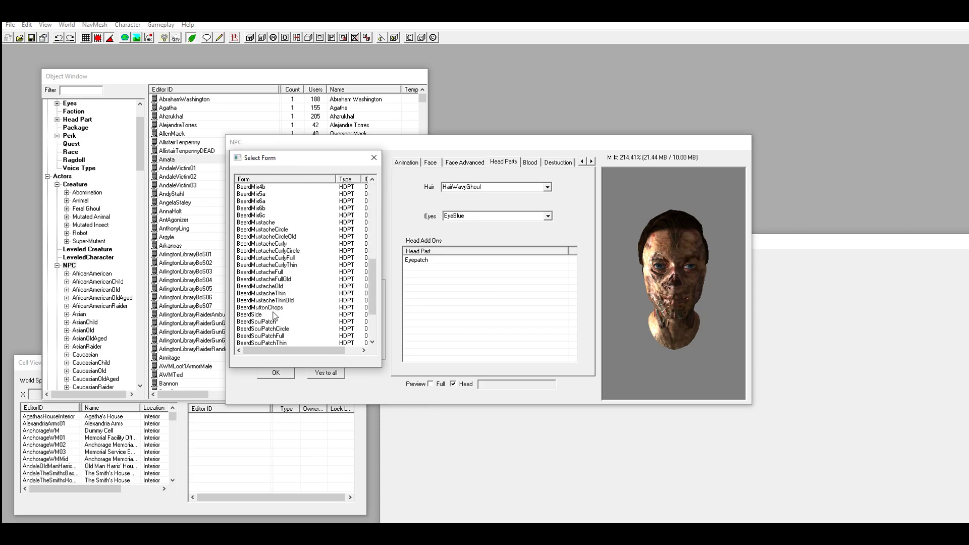
{"action": "double_click", "coordinate": [277, 328]}
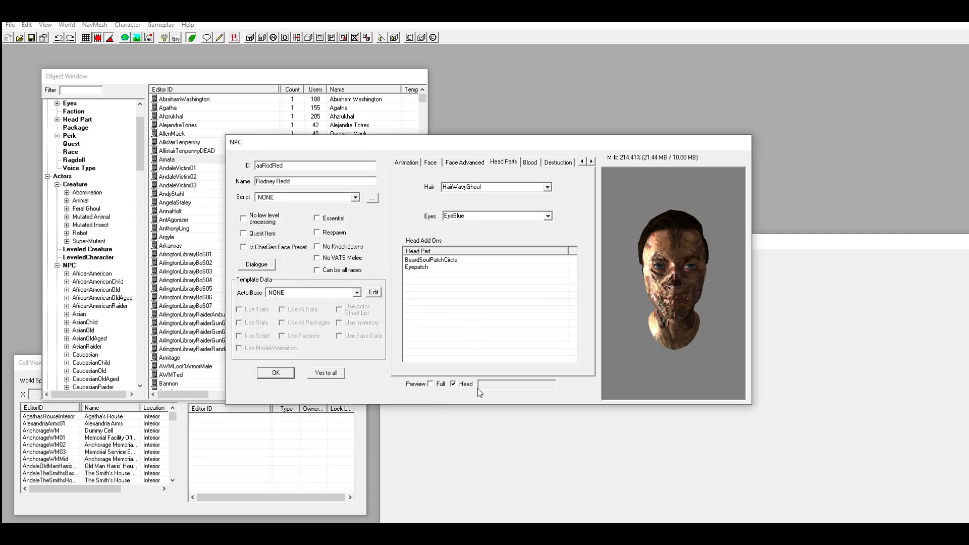
{"action": "left_click", "coordinate": [452, 383]}
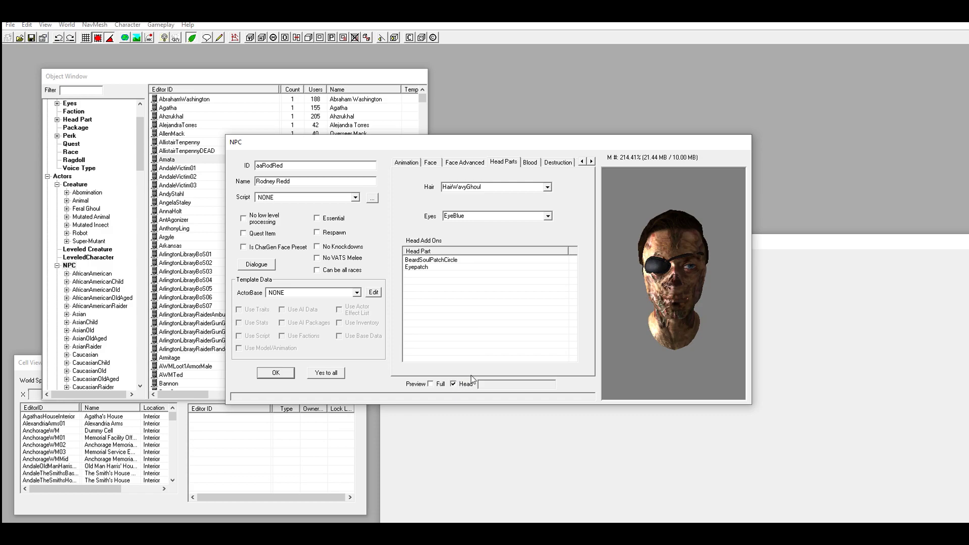
{"action": "left_click_drag", "start_coordinate": [634, 286], "coordinate": [572, 280]}
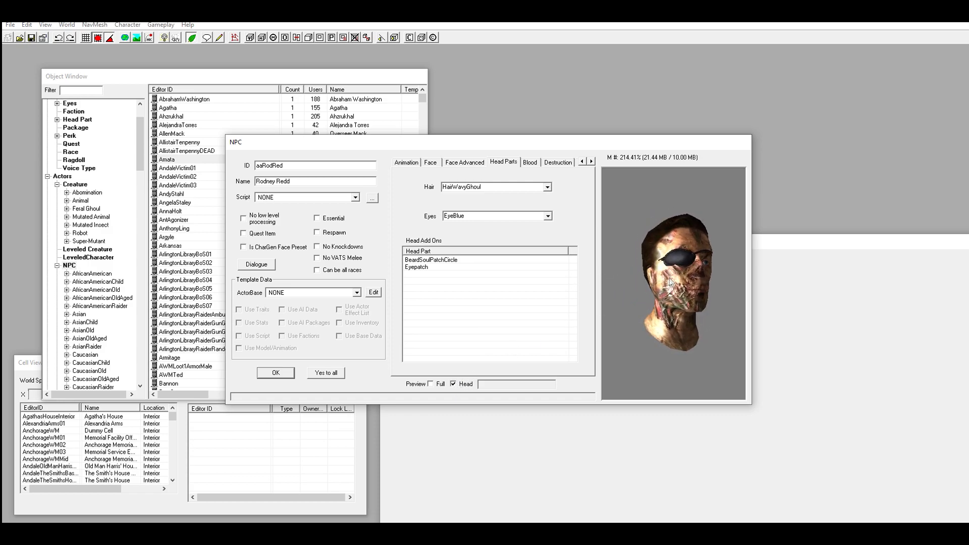
- Try the BeardFull head part in the NPC's head add-ons and check it in the head preview
{"action": "right_click", "coordinate": [429, 293]}
{"action": "left_click", "coordinate": [455, 299]}
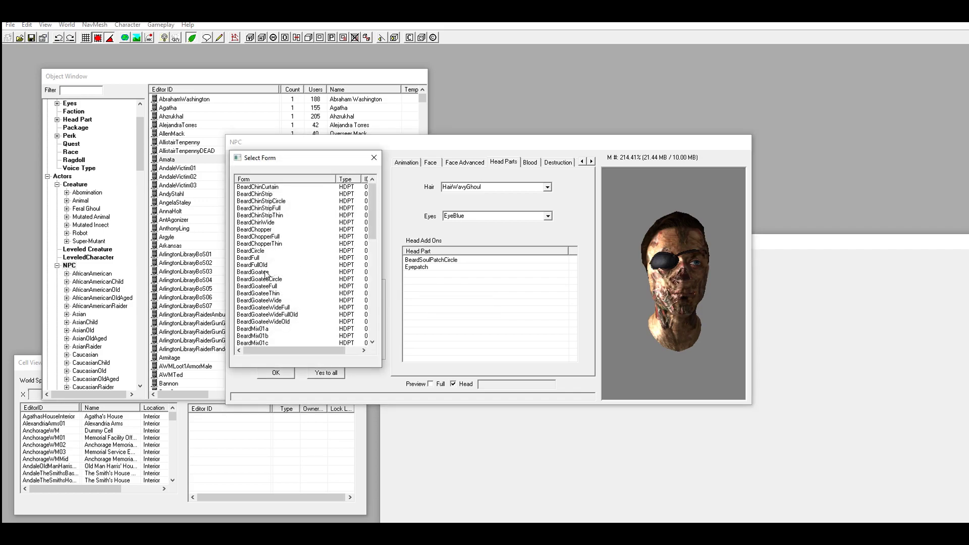
{"action": "double_click", "coordinate": [258, 258]}
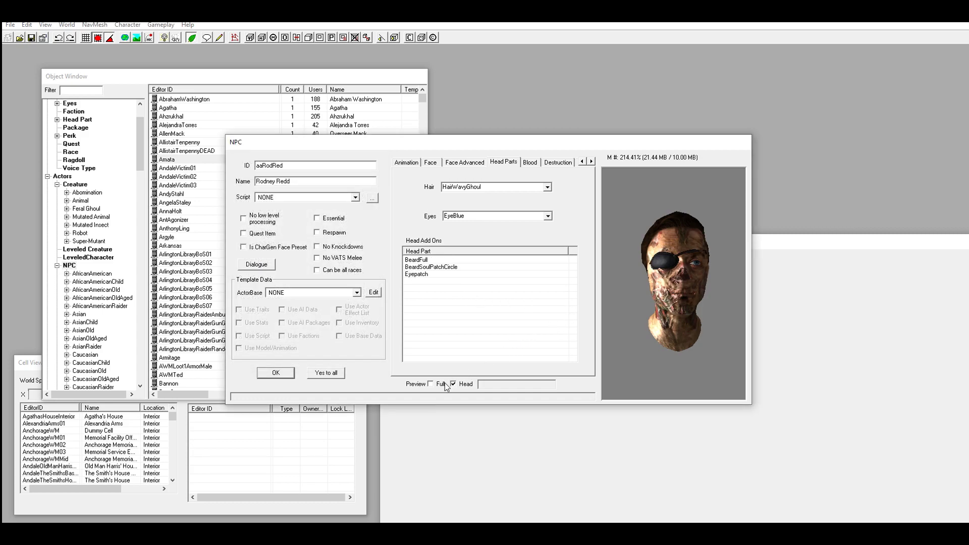
{"action": "mouse_move", "coordinate": [657, 301]}
{"action": "left_mouse_down"}
{"action": "mouse_move", "coordinate": [671, 308]}
{"action": "mouse_move", "coordinate": [647, 315]}
{"action": "mouse_move", "coordinate": [674, 309]}
{"action": "left_mouse_up"}
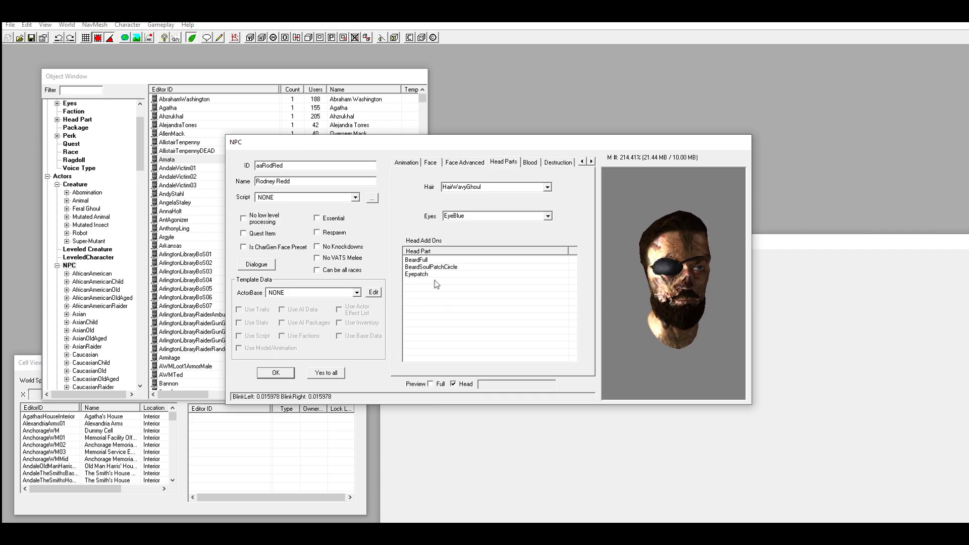
- Remove BeardFull from the NPC's head add-ons and refresh the head preview
{"action": "left_click", "coordinate": [422, 260]}
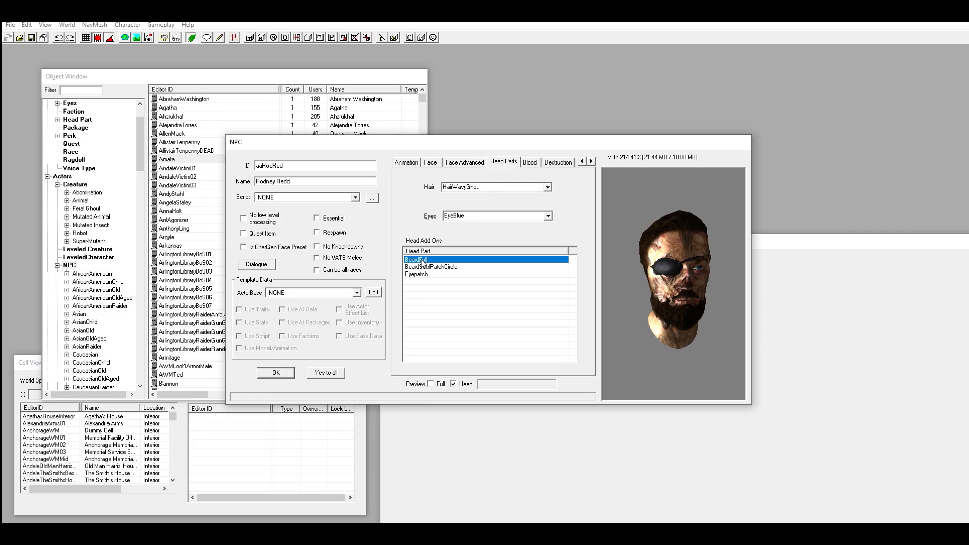
{"action": "key", "text": "Delete"}
{"action": "left_click", "coordinate": [446, 292]}
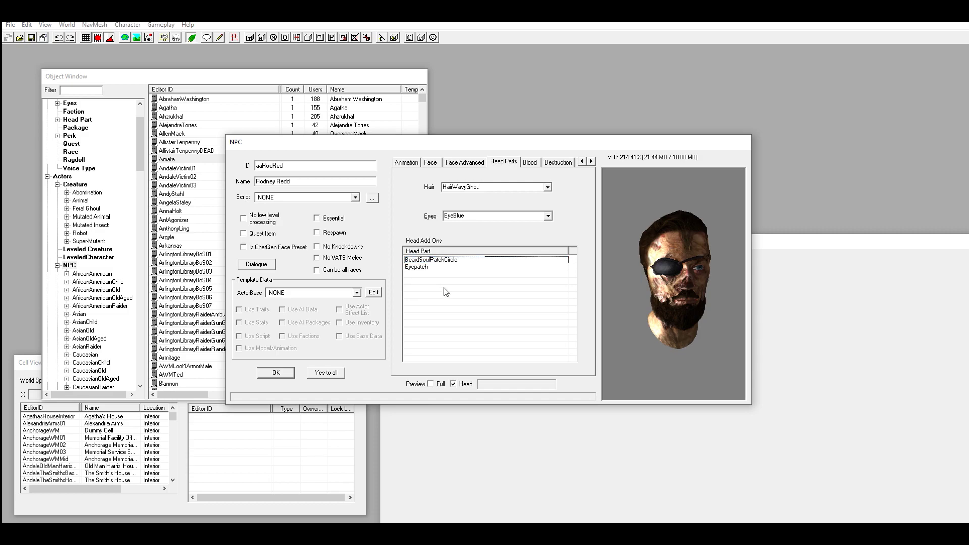
{"action": "left_click", "coordinate": [453, 384]}
{"action": "left_click", "coordinate": [453, 383]}
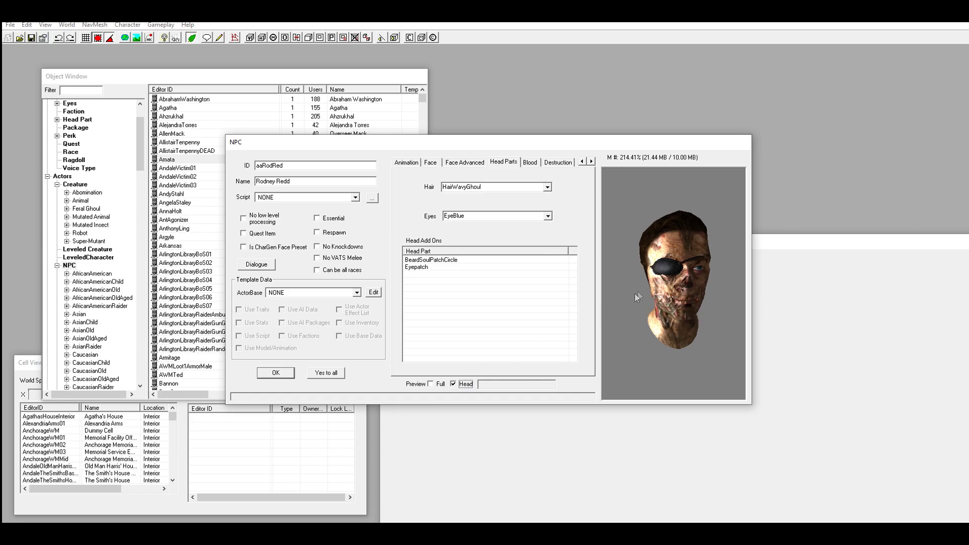
- Review the NPC's blood, destruction and script settings and examine the outfitted NPC in the full-body preview
{"action": "left_click", "coordinate": [531, 162]}
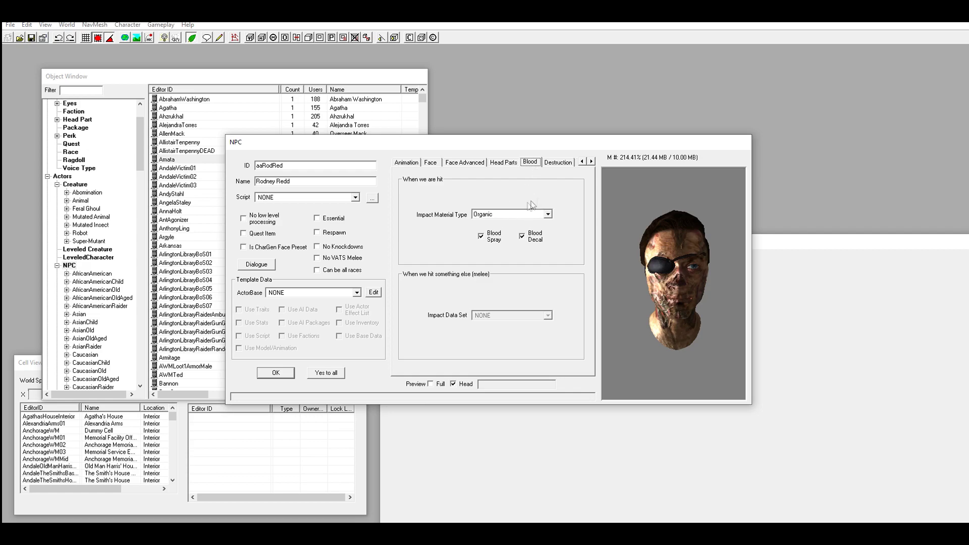
{"action": "left_click", "coordinate": [591, 162]}
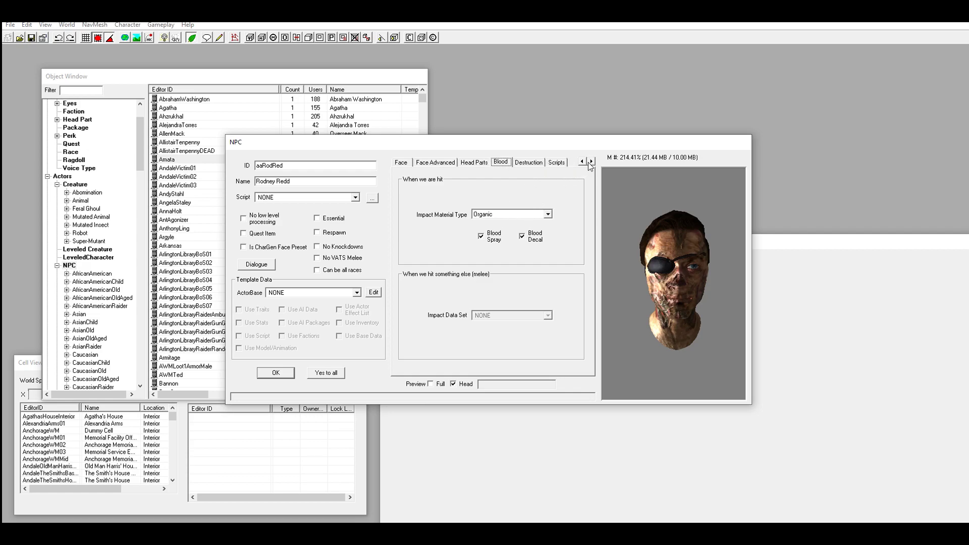
{"action": "left_click", "coordinate": [526, 163]}
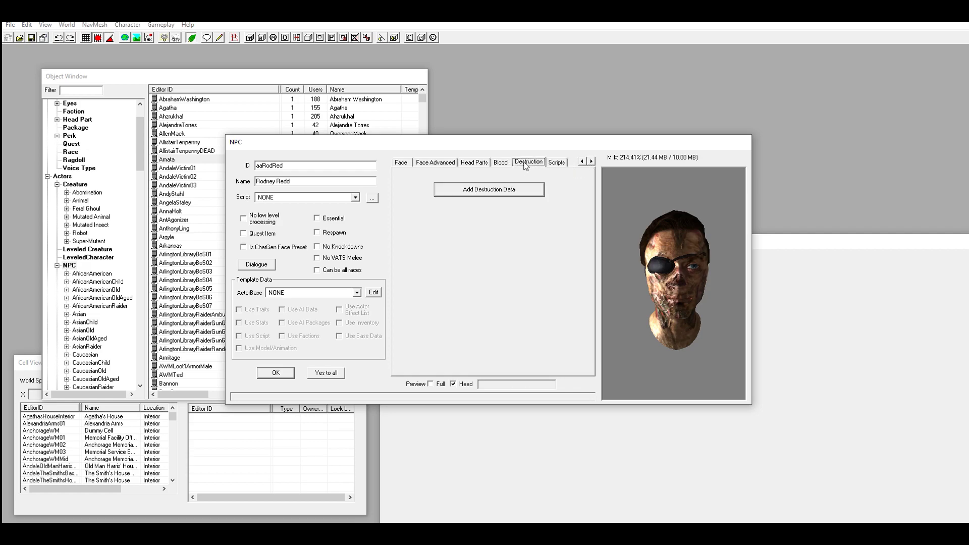
{"action": "left_click", "coordinate": [555, 163]}
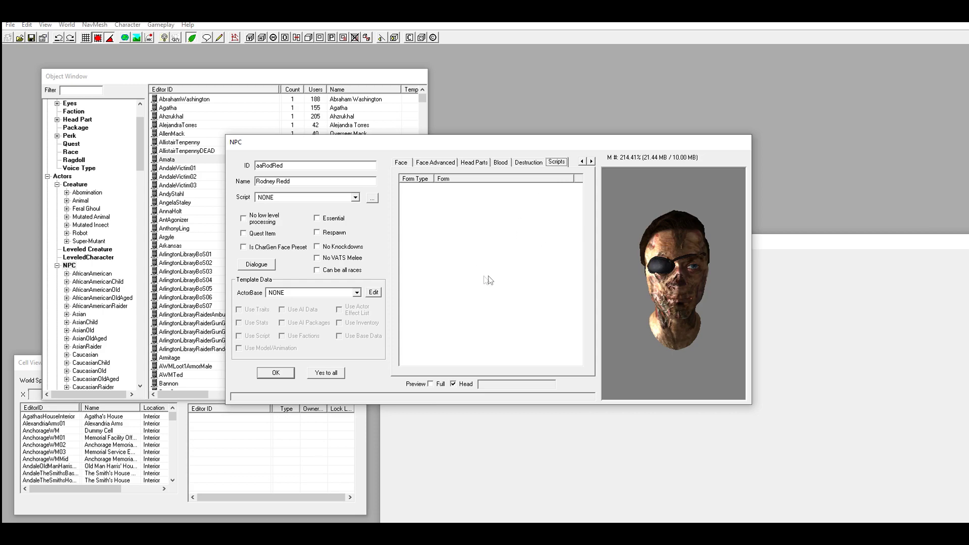
{"action": "left_click", "coordinate": [430, 384]}
{"action": "left_click_drag", "start_coordinate": [663, 310], "coordinate": [686, 246]}
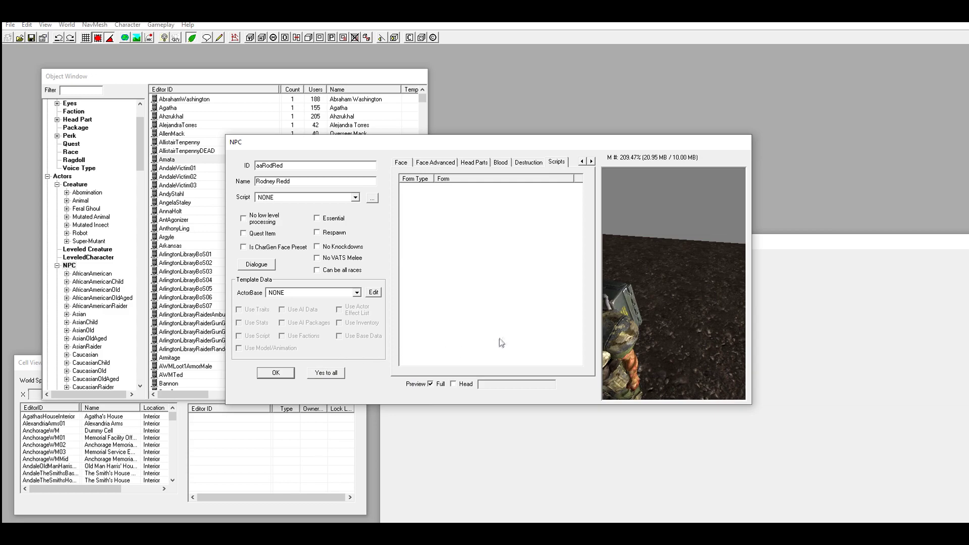
{"action": "middle_click_drag", "start_coordinate": [634, 314], "coordinate": [661, 290]}
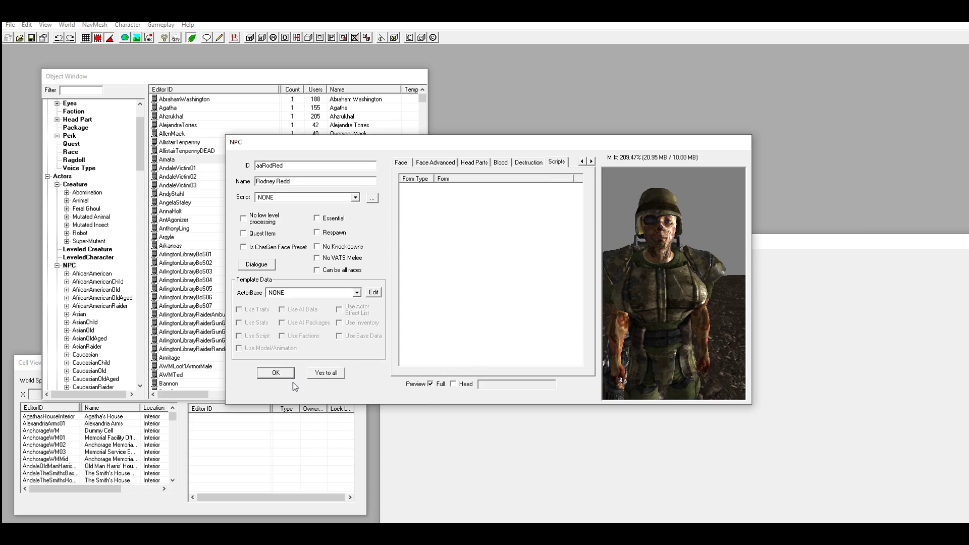
{"action": "left_click_drag", "start_coordinate": [685, 283], "coordinate": [682, 284]}
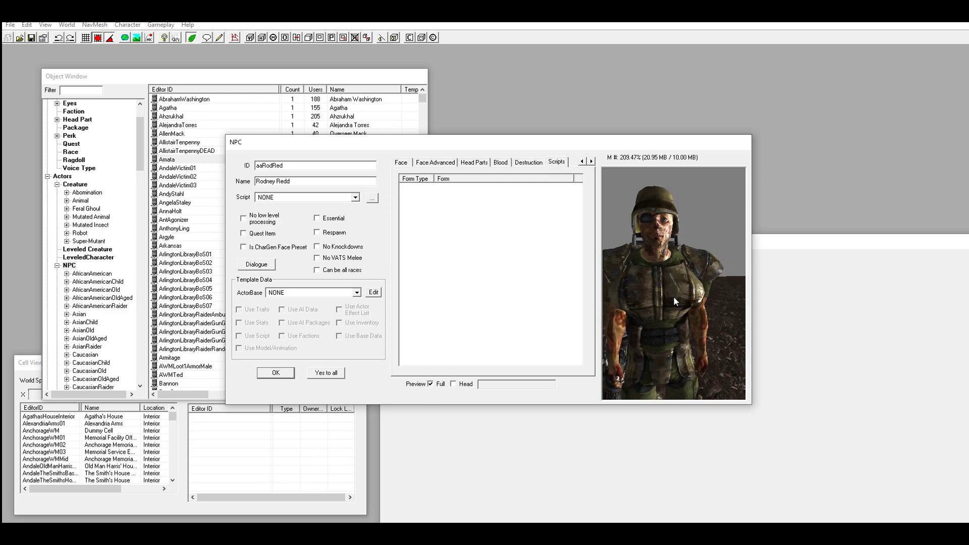
{"action": "left_click_drag", "start_coordinate": [673, 296], "coordinate": [671, 280]}
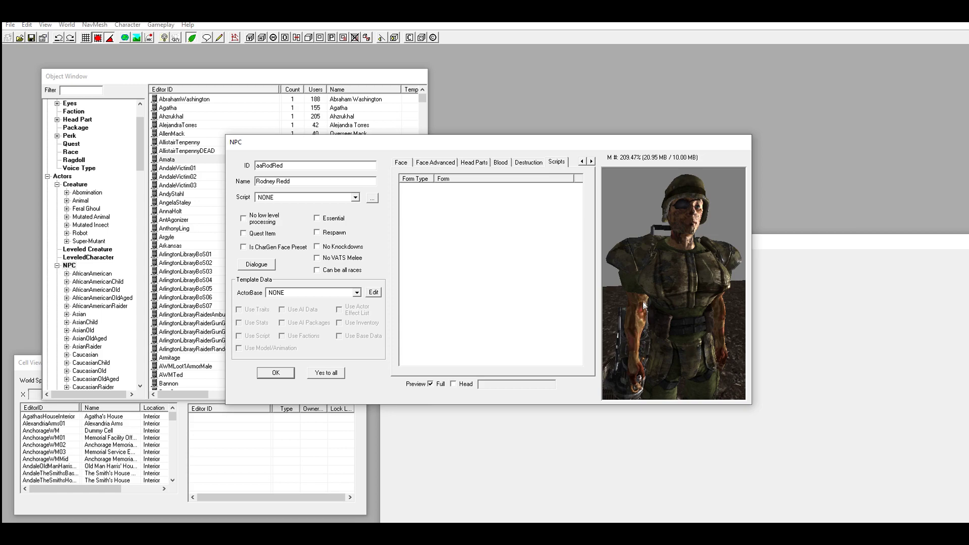
{"action": "mouse_move", "coordinate": [640, 328]}
{"action": "left_mouse_down"}
{"action": "mouse_move", "coordinate": [638, 316]}
{"action": "mouse_move", "coordinate": [627, 335]}
{"action": "left_mouse_up"}
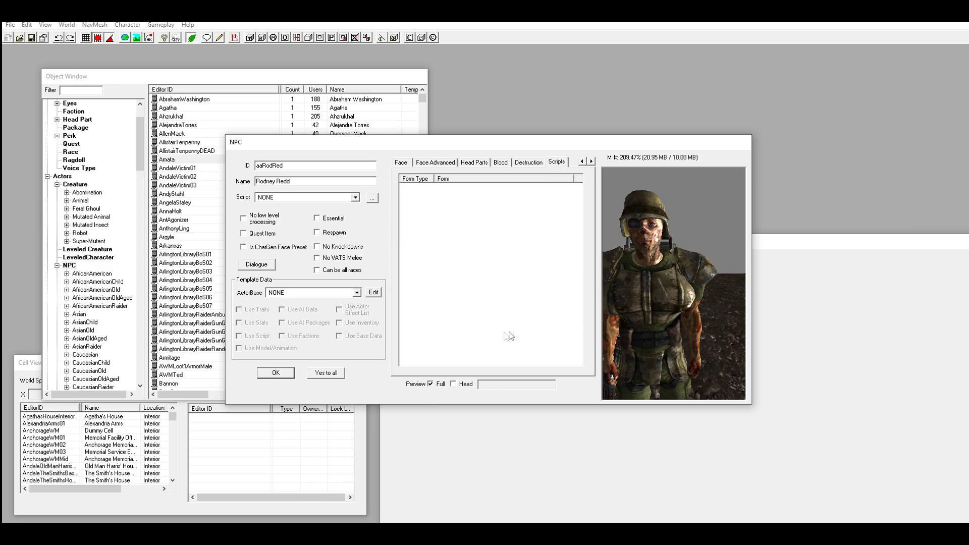
{"action": "left_click_drag", "start_coordinate": [626, 315], "coordinate": [659, 291]}
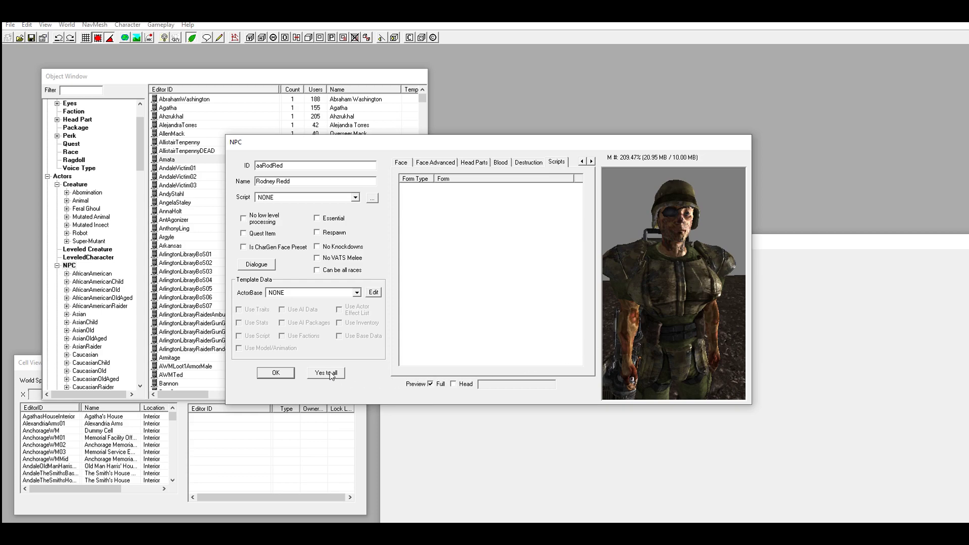
- Accept the new NPC's settings and save the plugin
{"action": "left_click", "coordinate": [272, 376]}
{"action": "left_click", "coordinate": [31, 40]}
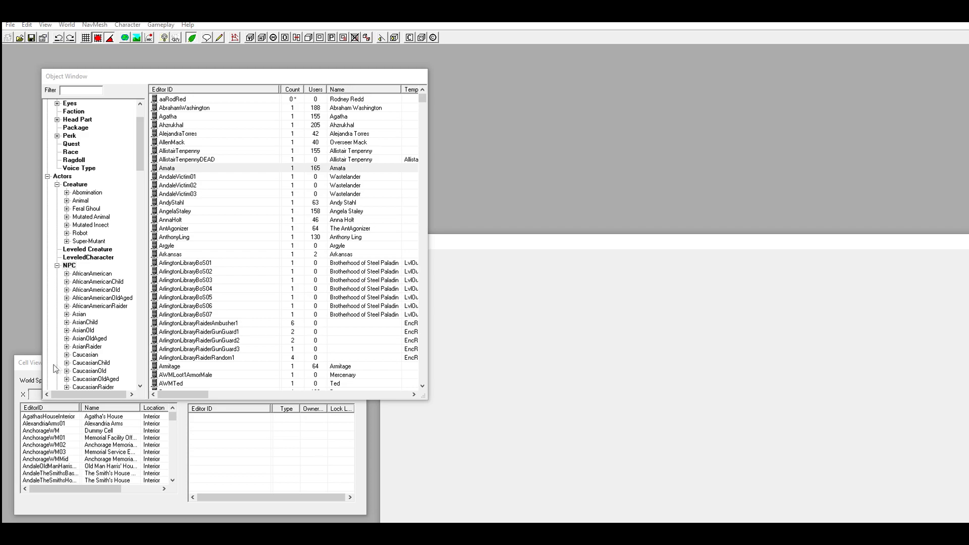
- Set the Cell View's world space to Wasteland
{"action": "left_click", "coordinate": [36, 364]}
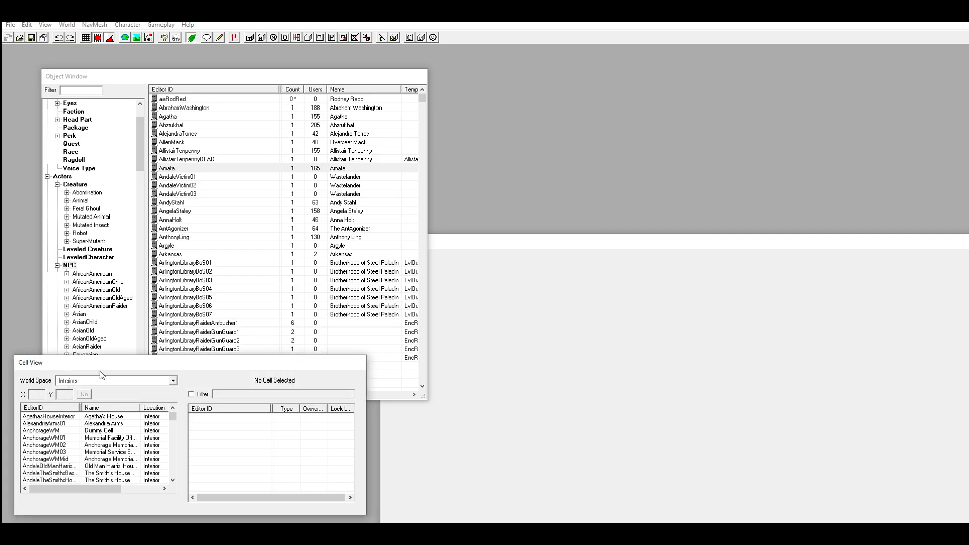
{"action": "left_click", "coordinate": [123, 380]}
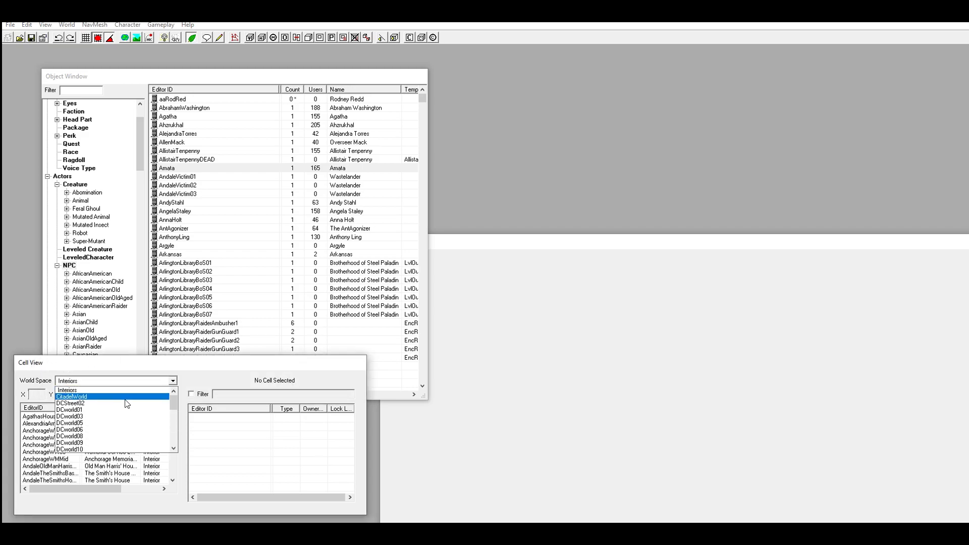
{"action": "left_click", "coordinate": [91, 390]}
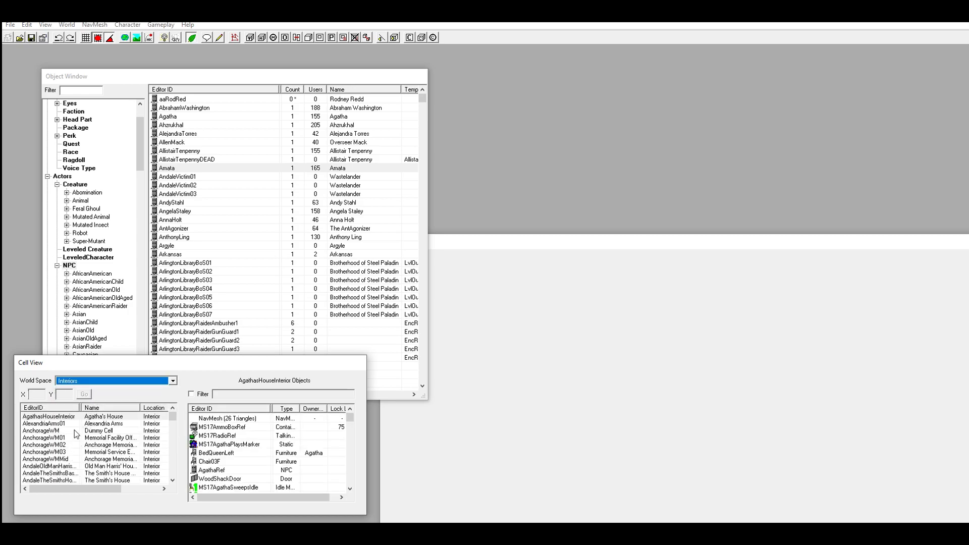
{"action": "left_click", "coordinate": [95, 385]}
{"action": "scroll", "coordinate": [101, 404], "scroll_direction": "up", "scroll_amount": 3}
{"action": "scroll", "coordinate": [90, 415], "scroll_direction": "down", "scroll_amount": 4}
{"action": "scroll", "coordinate": [103, 415], "scroll_direction": "down", "scroll_amount": 2}
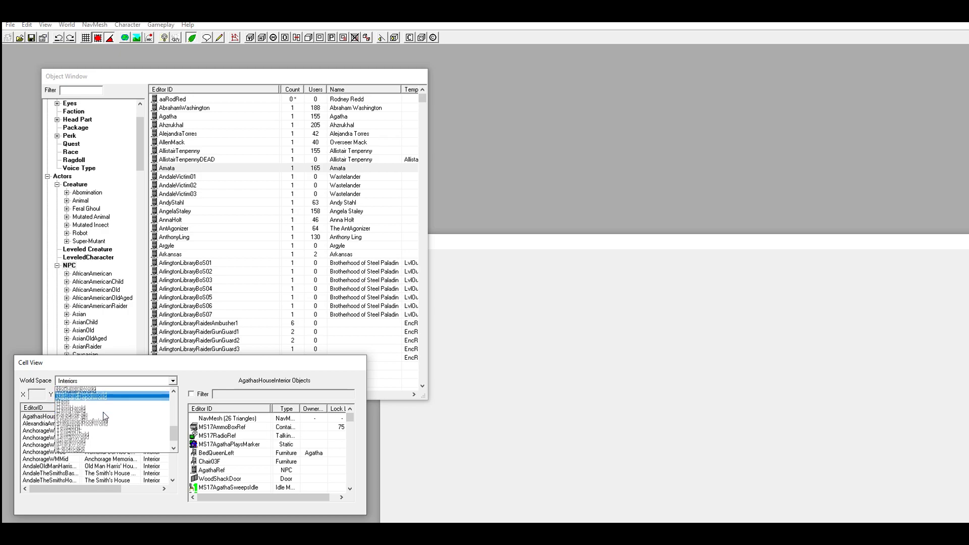
{"action": "scroll", "coordinate": [108, 419], "scroll_direction": "down", "scroll_amount": 1}
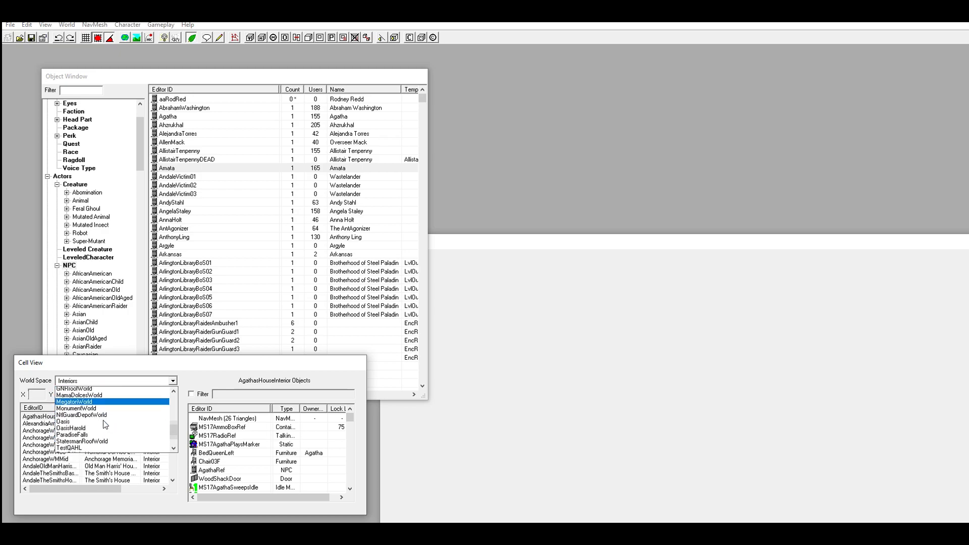
{"action": "left_click", "coordinate": [77, 449]}
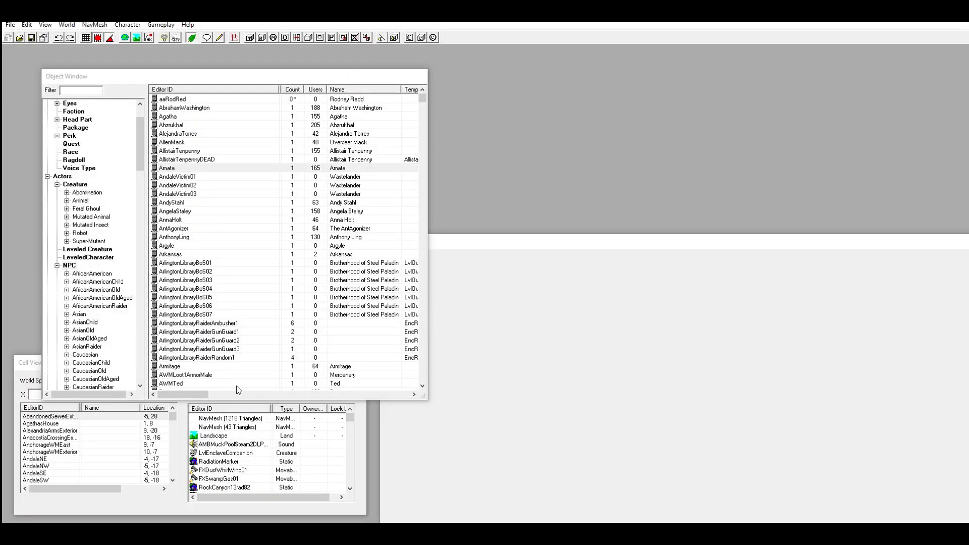
- Load the Springvale cell at -2, -4 in the render window and get a close view of the ground near the ruined houses
{"action": "left_click", "coordinate": [52, 432]}
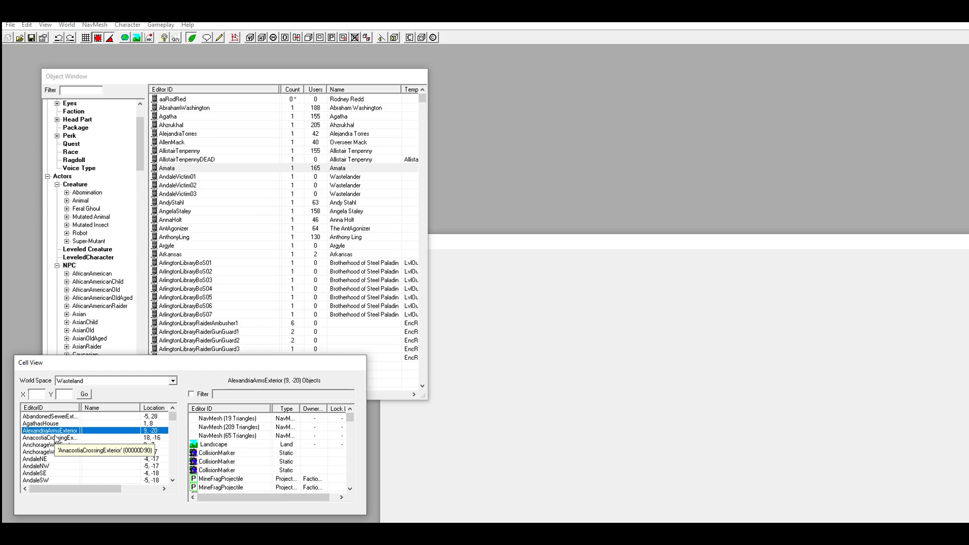
{"action": "type", "text": "sp"}
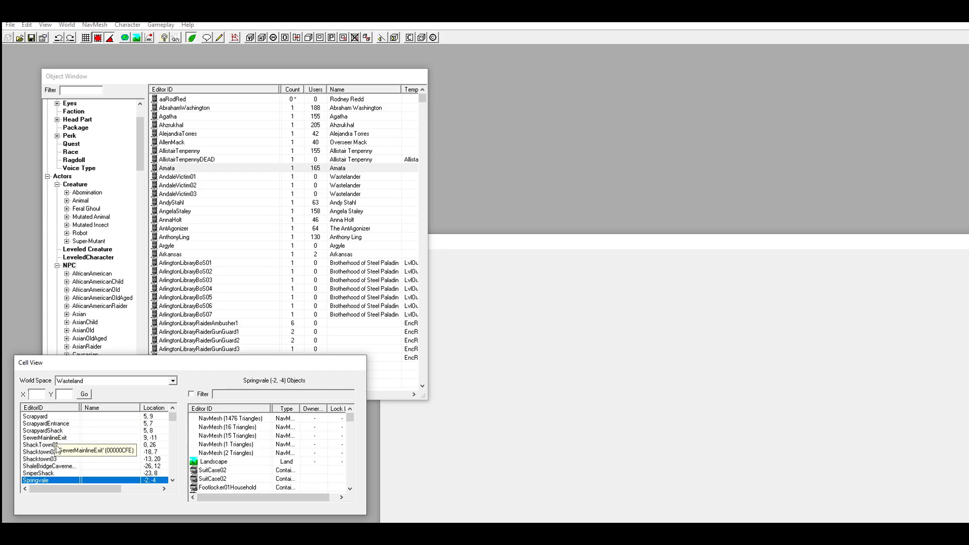
{"action": "left_click", "coordinate": [42, 481]}
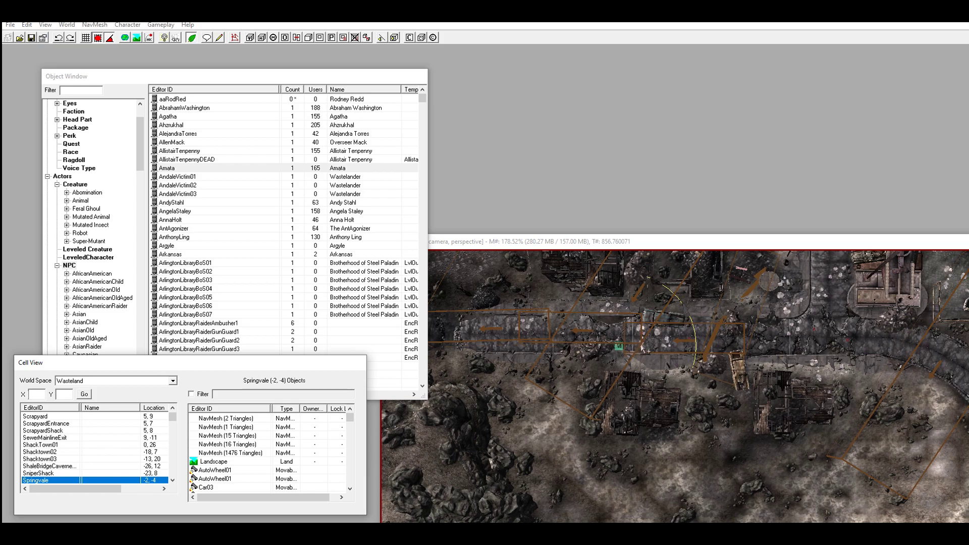
{"action": "scroll", "coordinate": [642, 348], "scroll_direction": "up", "scroll_amount": 5}
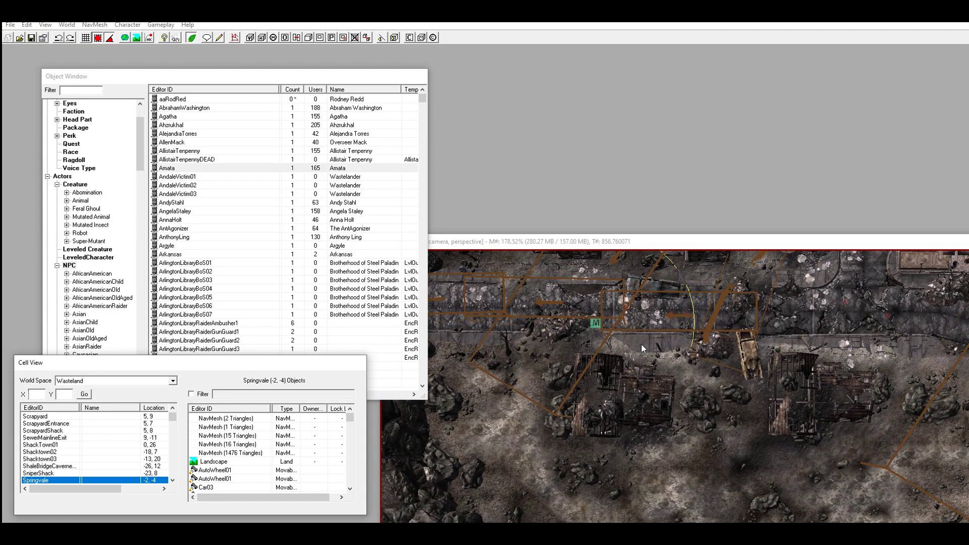
{"action": "scroll", "coordinate": [642, 348], "scroll_direction": "up", "scroll_amount": 5}
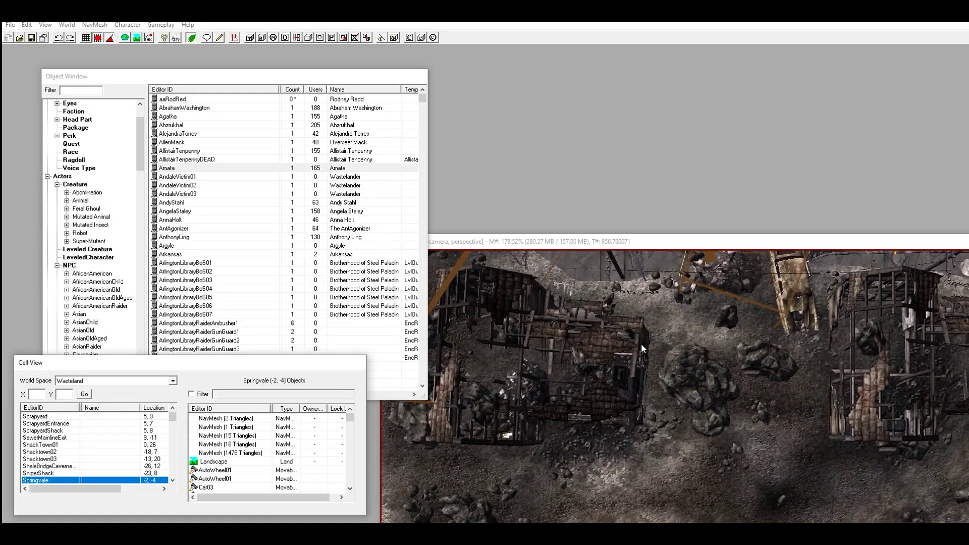
{"action": "scroll", "coordinate": [642, 348], "scroll_direction": "up", "scroll_amount": 4}
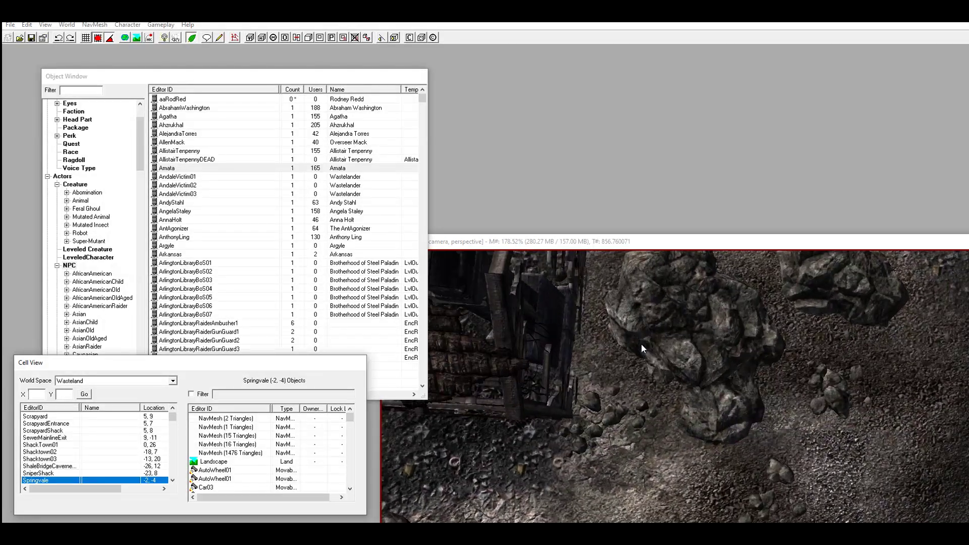
- Place the aaRodRed NPC at the edge of the cracked road in the Wilderness cell at -3, -4
{"action": "scroll", "coordinate": [641, 349], "scroll_direction": "down", "scroll_amount": 2}
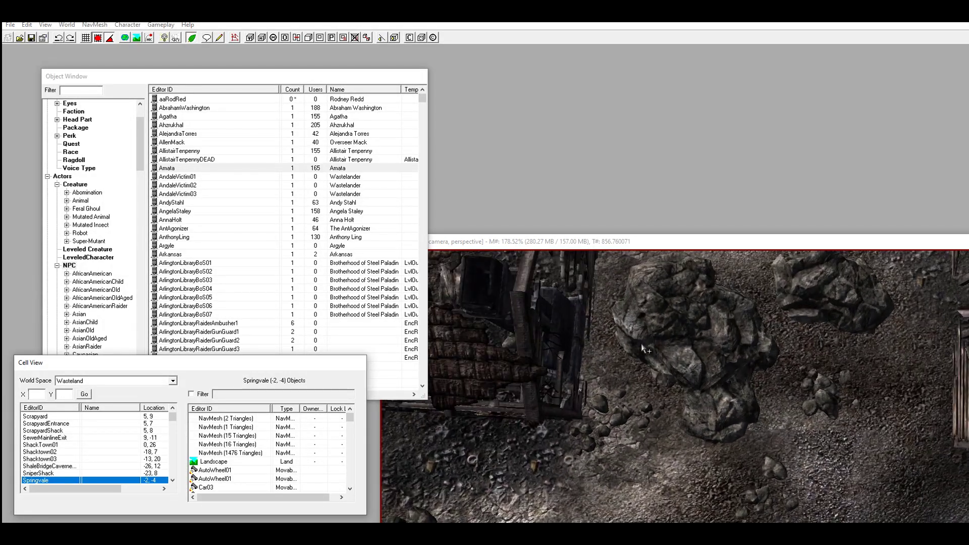
{"action": "scroll", "coordinate": [642, 348], "scroll_direction": "up", "scroll_amount": 1}
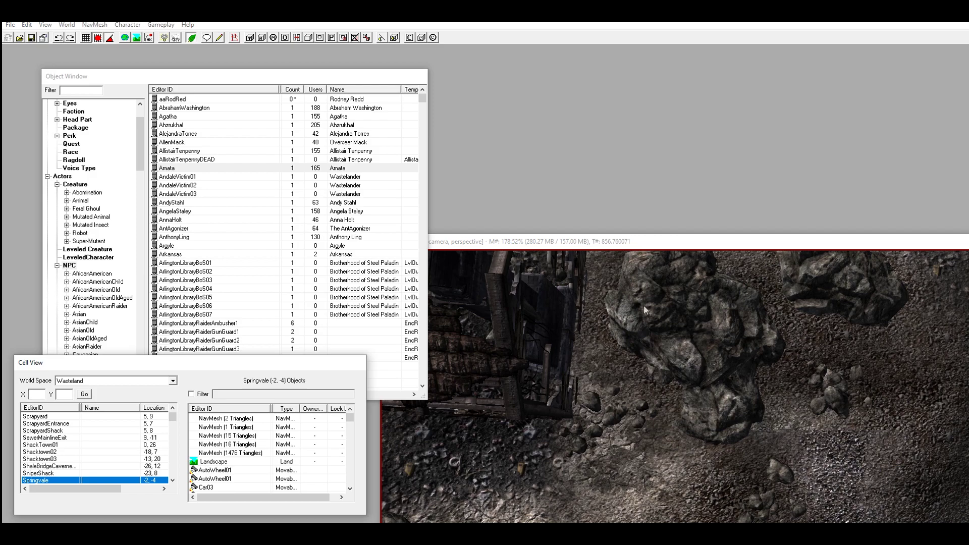
{"action": "middle_click_drag", "start_coordinate": [643, 308], "coordinate": [641, 425]}
{"action": "middle_click_drag", "start_coordinate": [630, 336], "coordinate": [646, 425]}
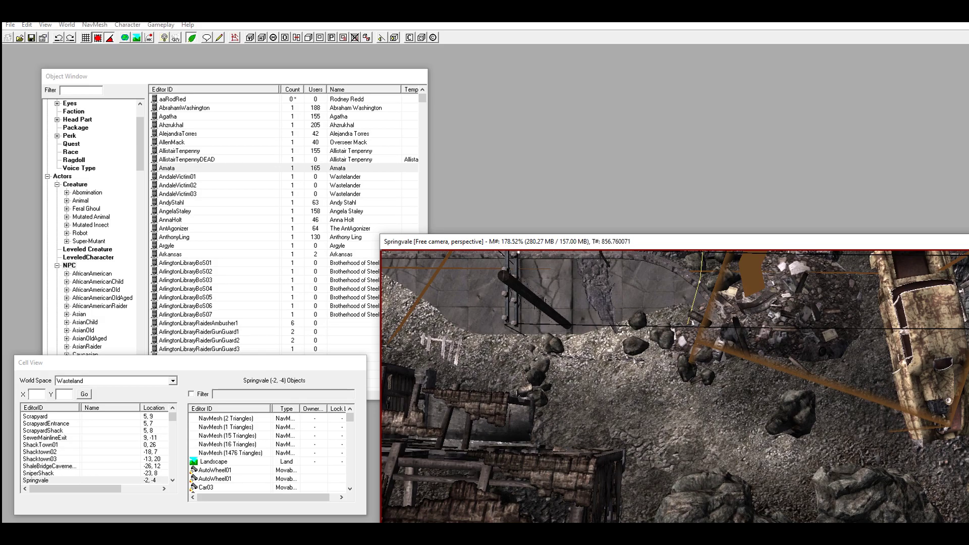
{"action": "middle_click_drag", "start_coordinate": [626, 314], "coordinate": [554, 411], "text": "shift"}
{"action": "middle_click_drag", "start_coordinate": [614, 271], "coordinate": [540, 349], "text": "shift"}
{"action": "middle_click_drag", "start_coordinate": [538, 404], "coordinate": [575, 268]}
{"action": "middle_click_drag", "start_coordinate": [567, 406], "coordinate": [578, 303]}
{"action": "middle_click_drag", "start_coordinate": [582, 385], "coordinate": [590, 270]}
{"action": "middle_click_drag", "start_coordinate": [590, 400], "coordinate": [605, 316]}
{"action": "middle_click_drag", "start_coordinate": [480, 371], "coordinate": [544, 403]}
{"action": "mouse_move", "coordinate": [629, 375]}
{"action": "middle_mouse_down"}
{"action": "mouse_move", "coordinate": [651, 375]}
{"action": "mouse_move", "coordinate": [699, 450]}
{"action": "mouse_move", "coordinate": [709, 368]}
{"action": "mouse_move", "coordinate": [681, 323]}
{"action": "mouse_move", "coordinate": [691, 370]}
{"action": "mouse_move", "coordinate": [748, 448]}
{"action": "middle_mouse_up"}
{"action": "scroll", "coordinate": [689, 348], "scroll_direction": "up", "scroll_amount": 3}
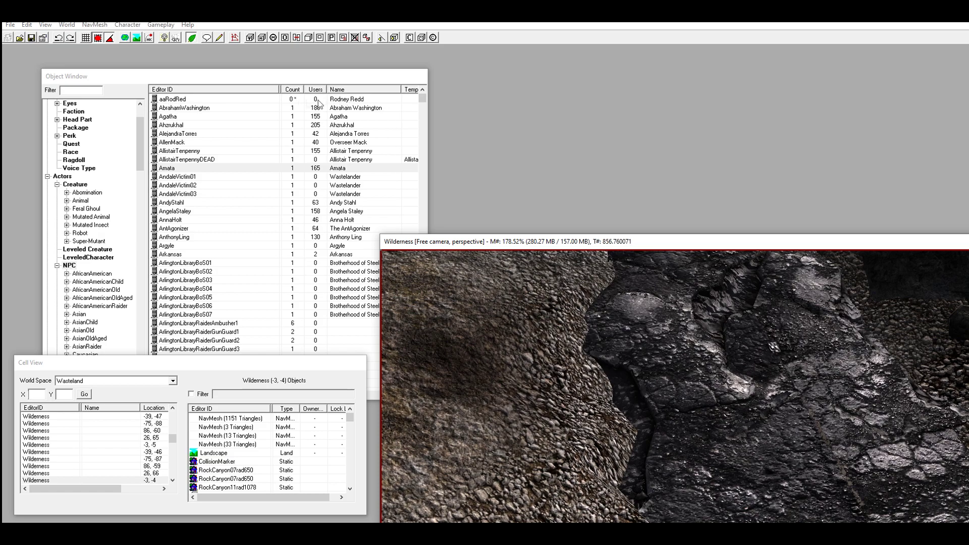
{"action": "left_click_drag", "start_coordinate": [176, 103], "coordinate": [528, 305]}
{"action": "left_click_drag", "start_coordinate": [639, 327], "coordinate": [638, 321]}
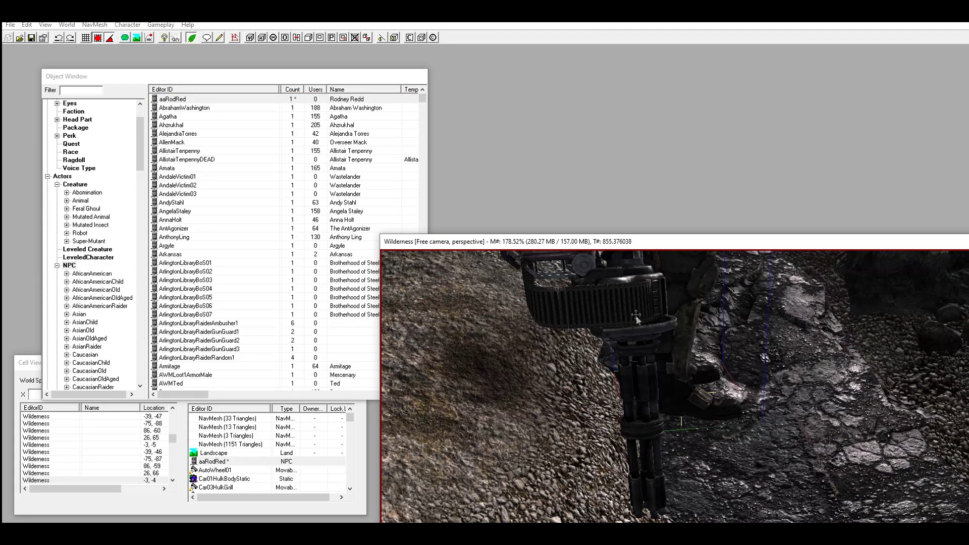
- Adjust the placed NPC's position and height over the gravel beside the cracked road
{"action": "middle_click_drag", "start_coordinate": [638, 328], "coordinate": [582, 316]}
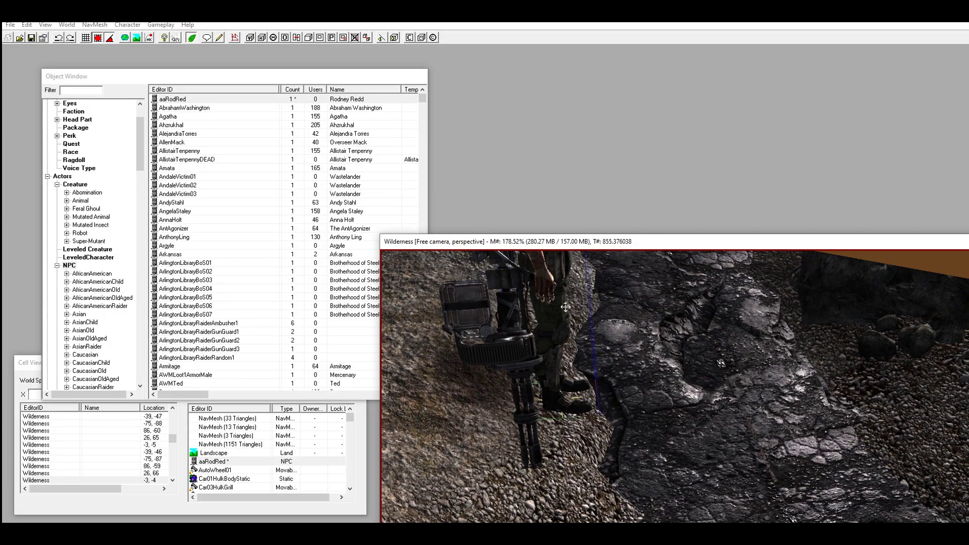
{"action": "left_click_drag", "start_coordinate": [553, 304], "coordinate": [572, 309]}
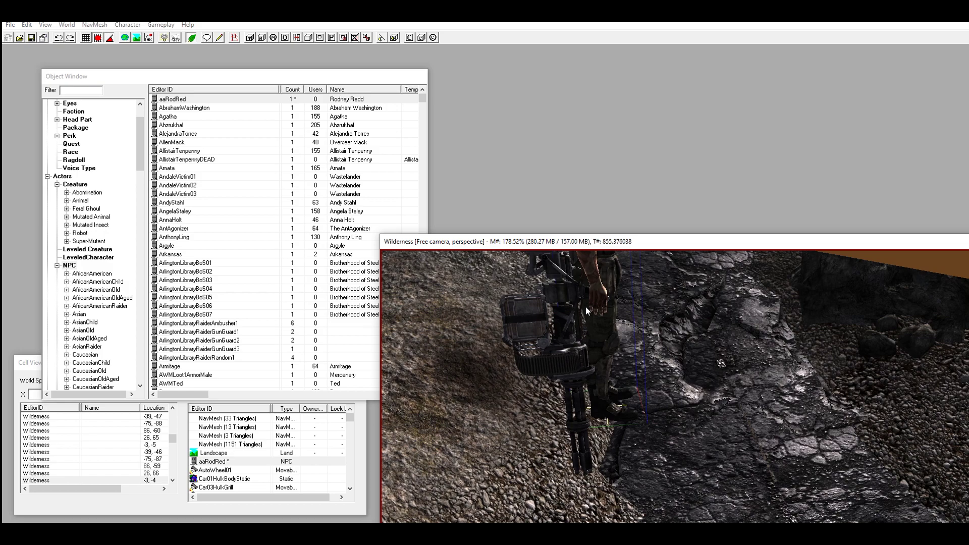
{"action": "mouse_move", "coordinate": [586, 307]}
{"action": "left_mouse_down"}
{"action": "mouse_move", "coordinate": [590, 386]}
{"action": "mouse_move", "coordinate": [577, 343]}
{"action": "mouse_move", "coordinate": [581, 399]}
{"action": "mouse_move", "coordinate": [578, 316]}
{"action": "left_mouse_up"}
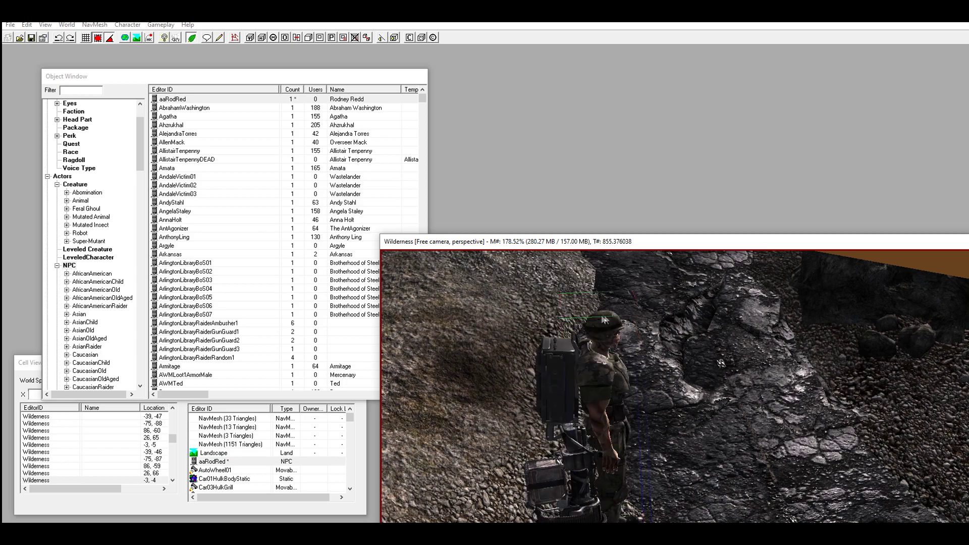
{"action": "left_click_drag", "start_coordinate": [603, 327], "coordinate": [551, 319]}
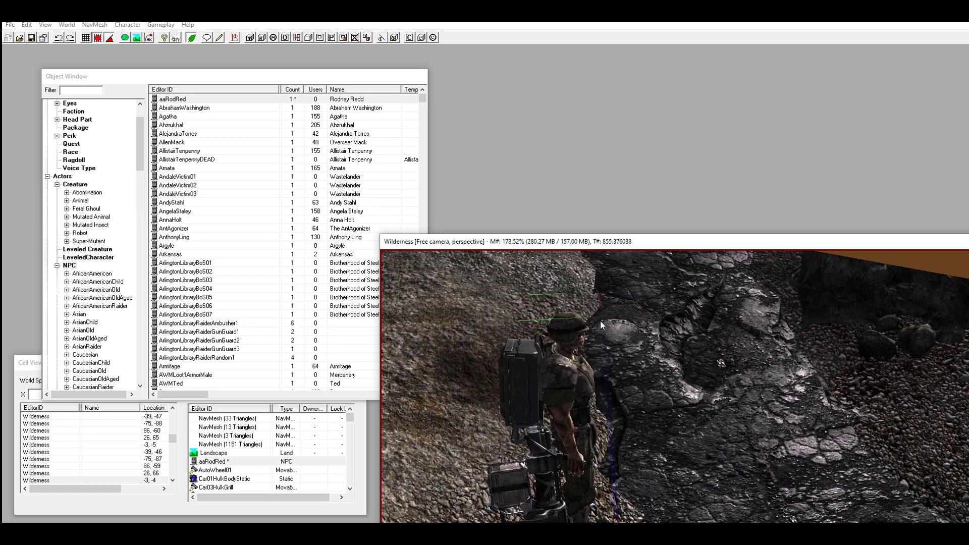
{"action": "left_click_drag", "start_coordinate": [600, 320], "coordinate": [565, 304]}
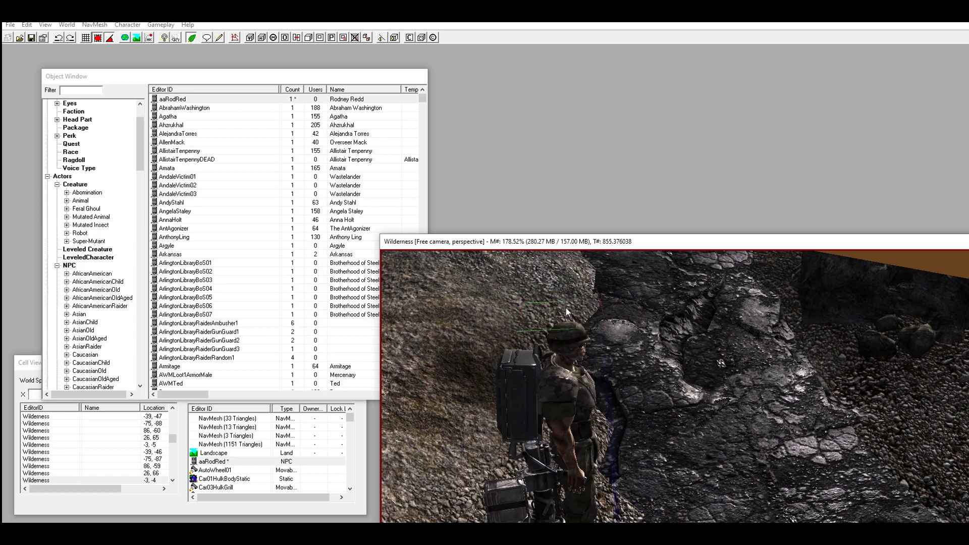
{"action": "left_click_drag", "start_coordinate": [570, 453], "coordinate": [567, 352]}
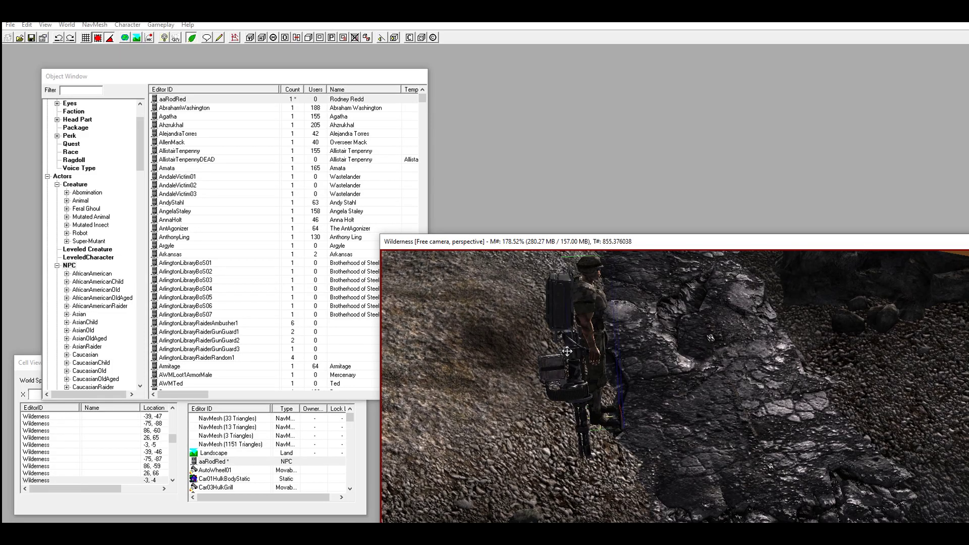
- Drop the NPC onto the ground, check its placement up close, and save the plugin
{"action": "key", "text": "f"}
{"action": "middle_click_drag", "start_coordinate": [574, 420], "coordinate": [636, 387]}
{"action": "scroll", "coordinate": [612, 390], "scroll_direction": "up", "scroll_amount": 3}
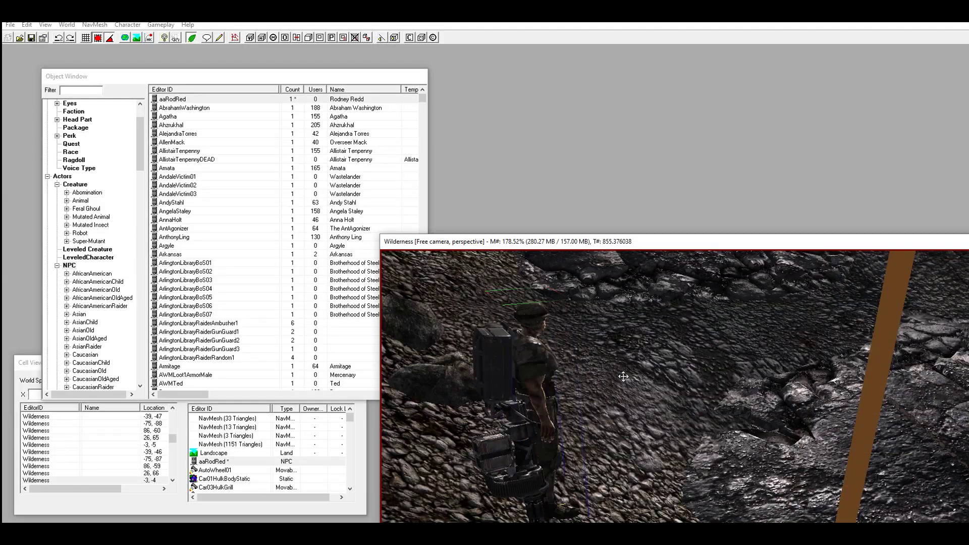
{"action": "middle_click_drag", "start_coordinate": [623, 379], "coordinate": [623, 376]}
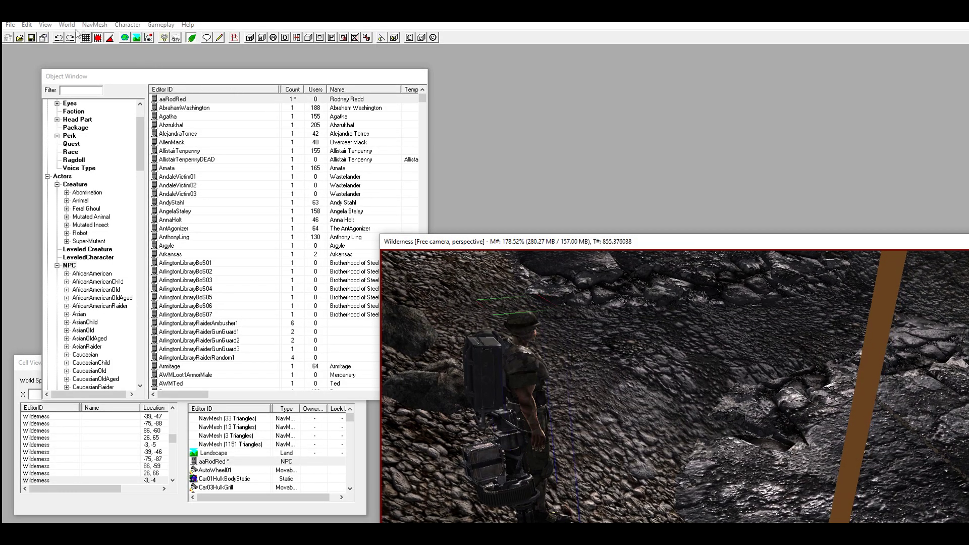
{"action": "left_click", "coordinate": [32, 38]}
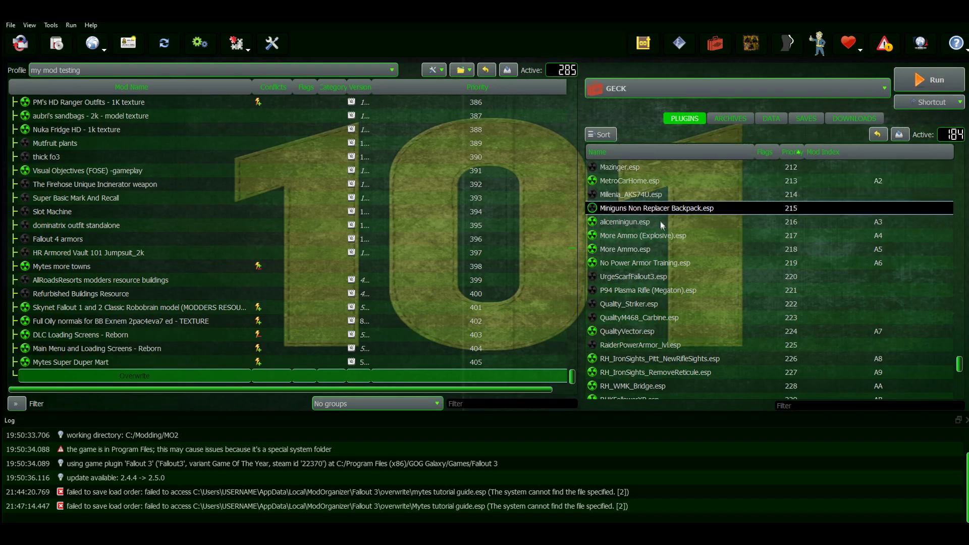
- Switch to Mod Organizer and enable Mytes tutorial guide.esp at the end of the plugin list
{"action": "scroll", "coordinate": [658, 210], "scroll_direction": "down", "scroll_amount": 4}
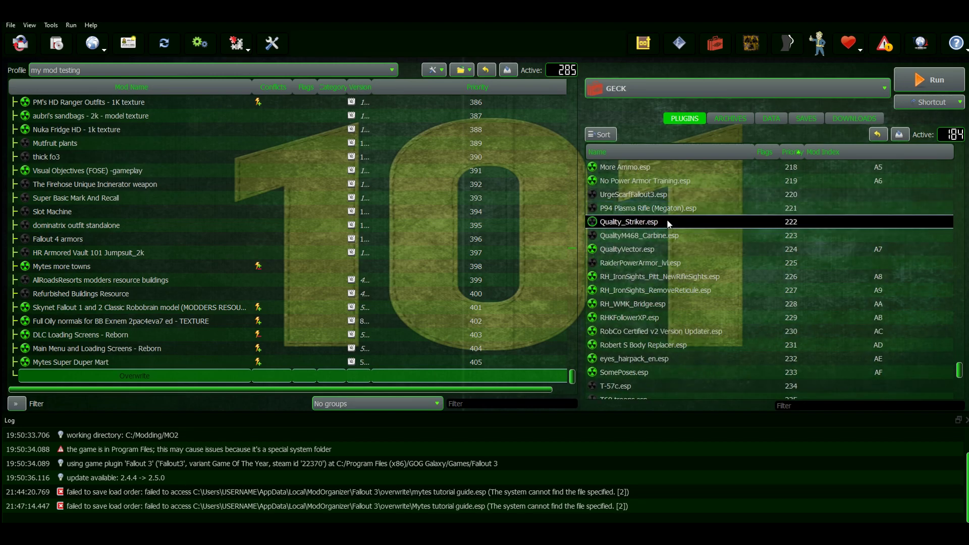
{"action": "scroll", "coordinate": [667, 220], "scroll_direction": "down", "scroll_amount": 5}
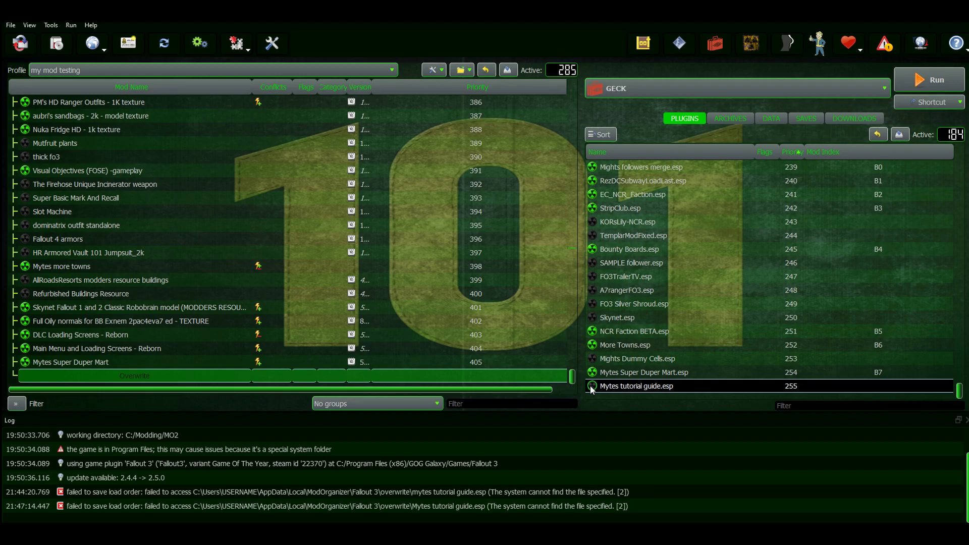
{"action": "left_click", "coordinate": [593, 386]}
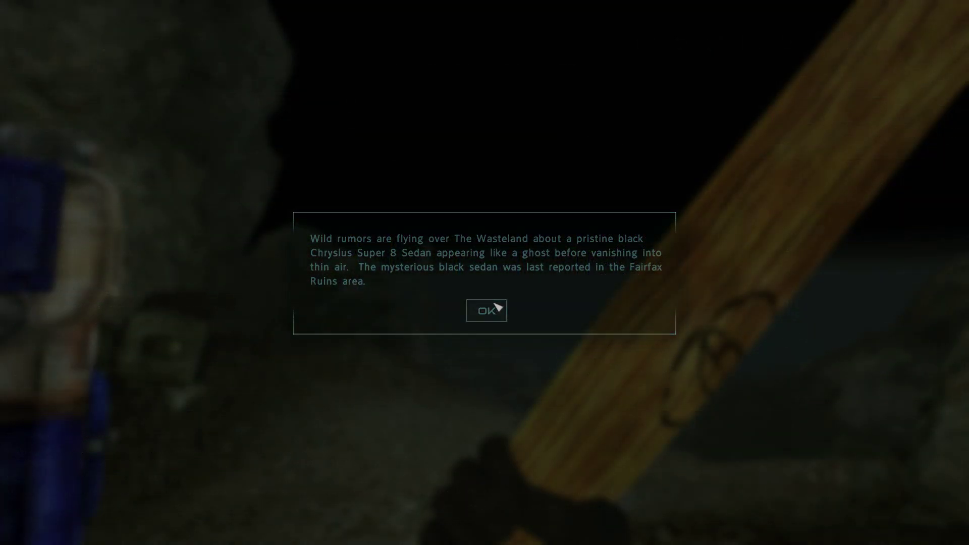
- In Fallout 3, dismiss the startup messages and exit the Version Updater container without taking anything
{"action": "left_click", "coordinate": [486, 310]}
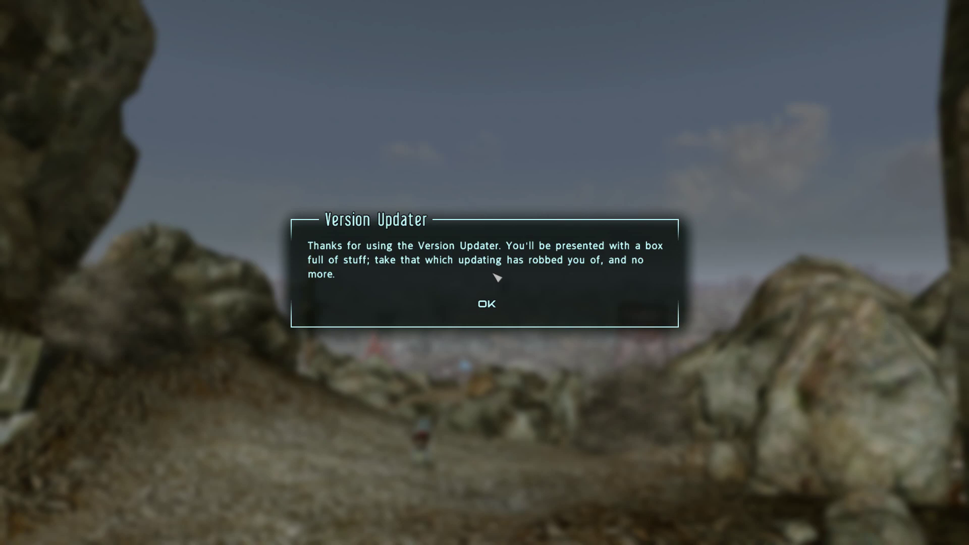
{"action": "left_click", "coordinate": [475, 302]}
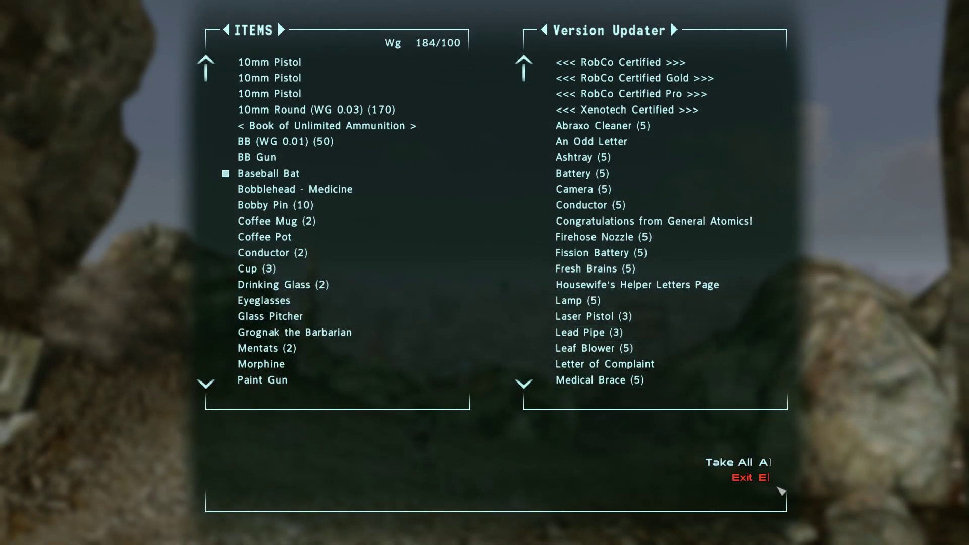
{"action": "left_click", "coordinate": [743, 478]}
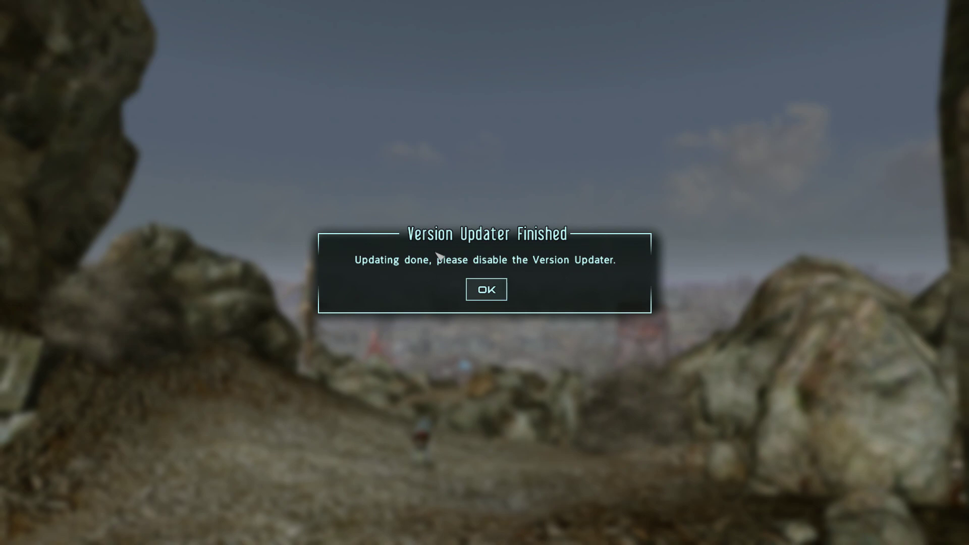
{"action": "left_click", "coordinate": [486, 292]}
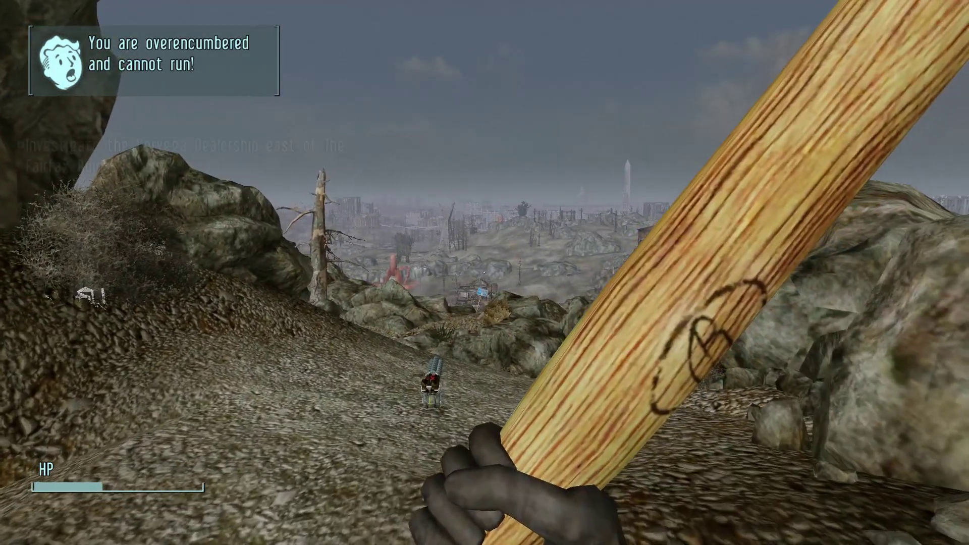
- Run the tgm command in the game console and close the console
{"action": "key", "text": "grave"}
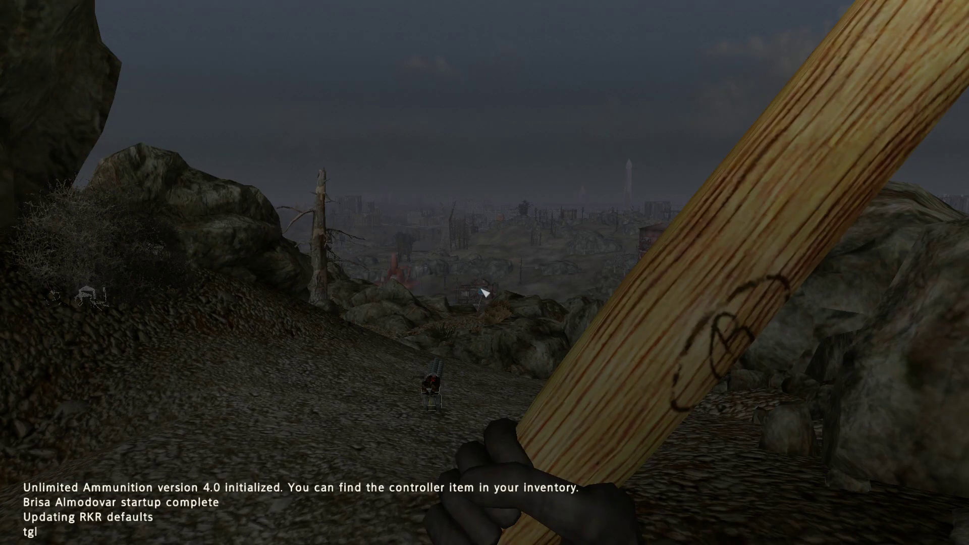
{"action": "type", "text": "tgm"}
{"action": "key", "text": "Return"}
{"action": "key", "text": "grave"}
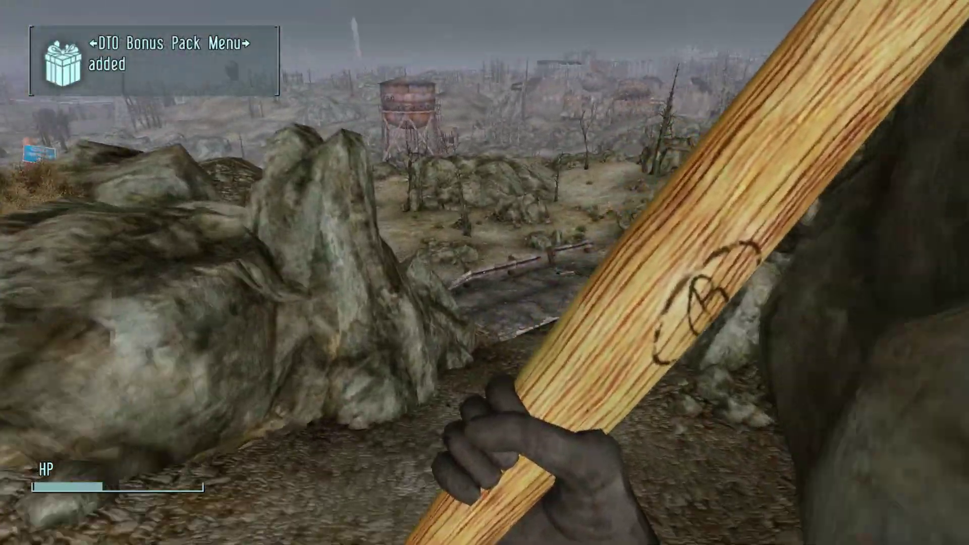
- Walk down the rocky hill and along the cracked road in search of the placed NPC
{"action": "key", "text": "w"}
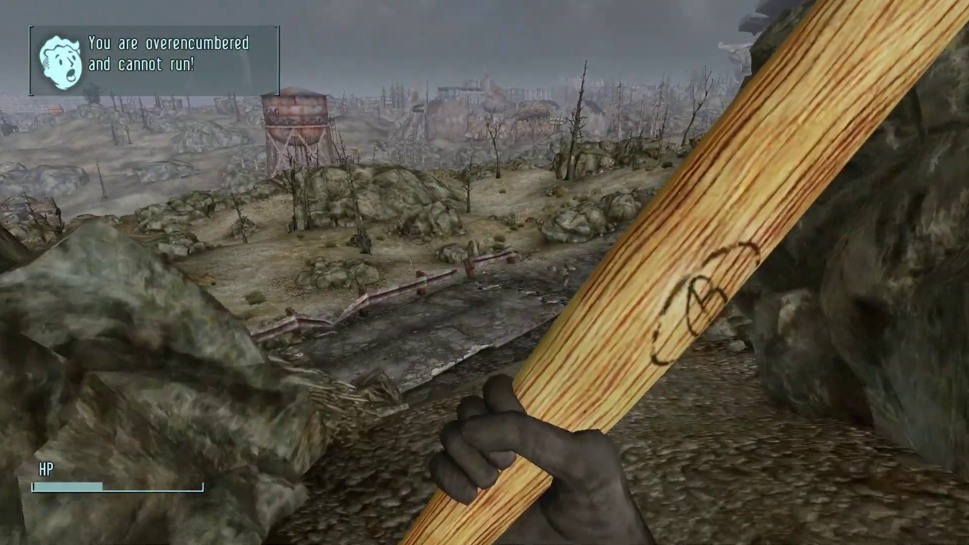
{"action": "key", "text": "w"}
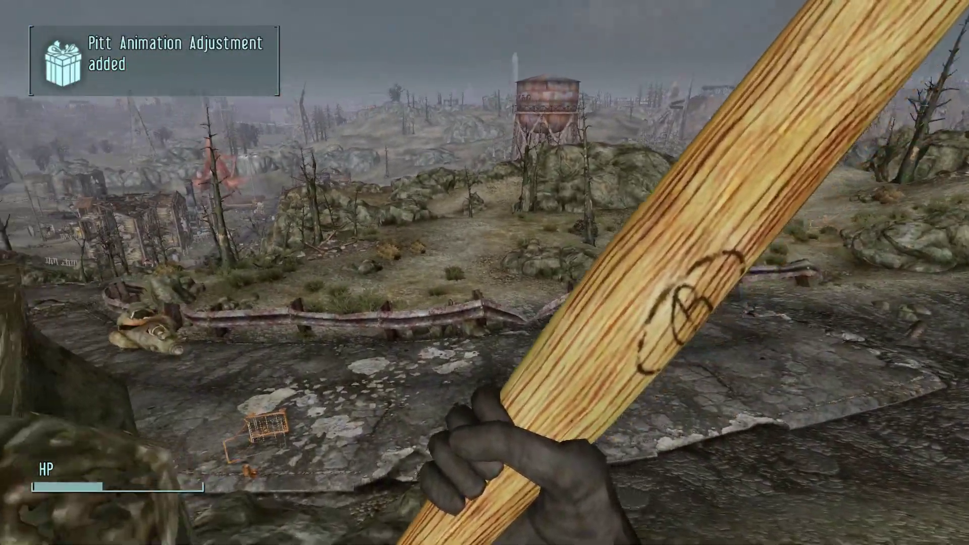
{"action": "key", "text": "w"}
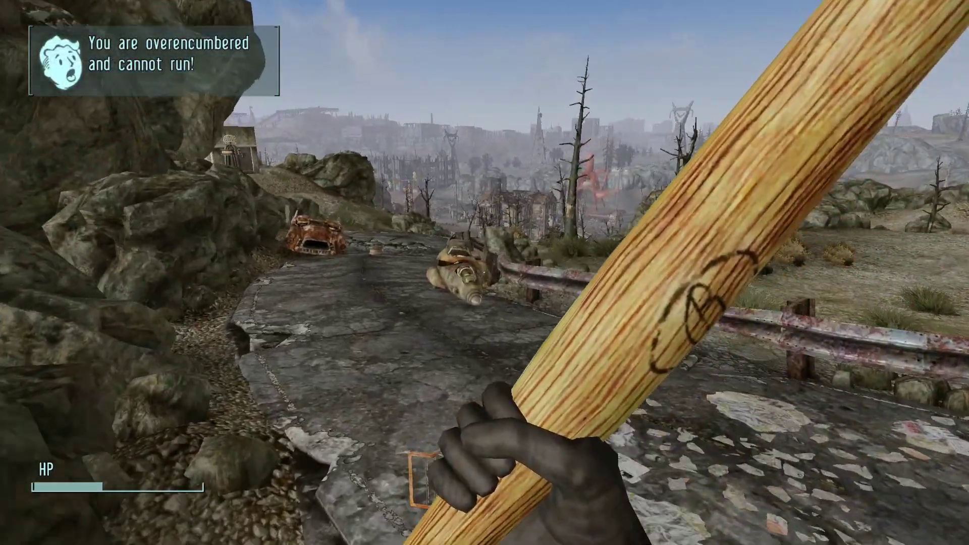
{"action": "key", "text": "w"}
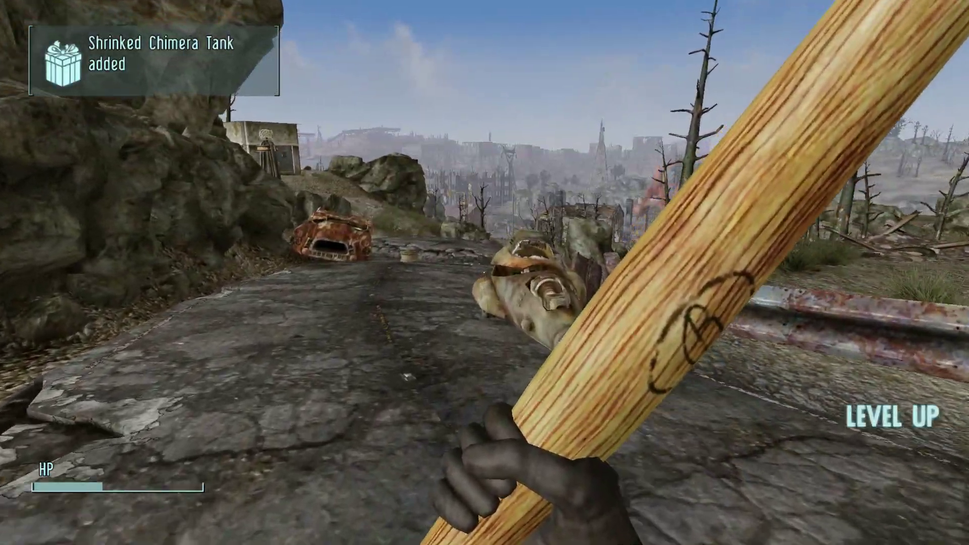
{"action": "key", "text": "w"}
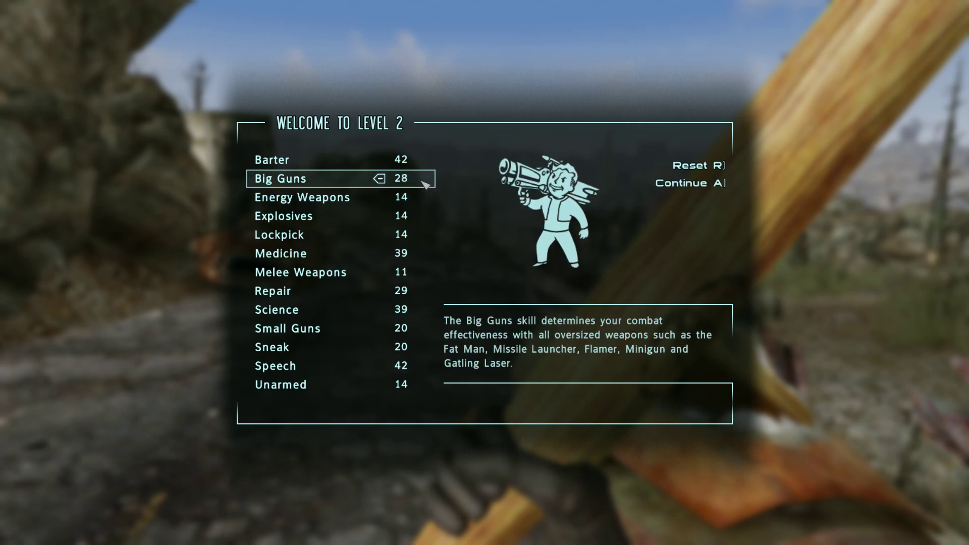
- Complete the level 2 skill and perk selection and continue along the road toward the NPC's location
{"action": "left_click", "coordinate": [681, 184]}
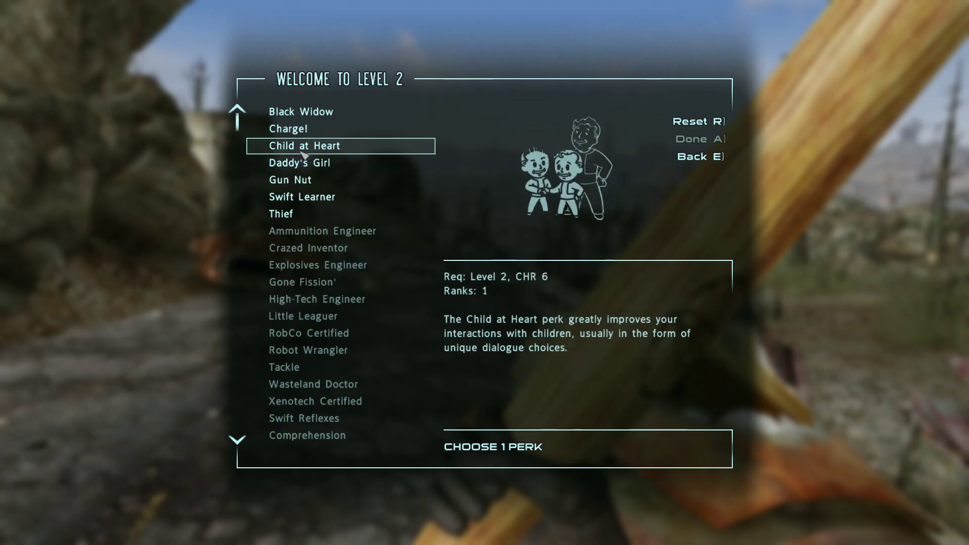
{"action": "left_click", "coordinate": [691, 139]}
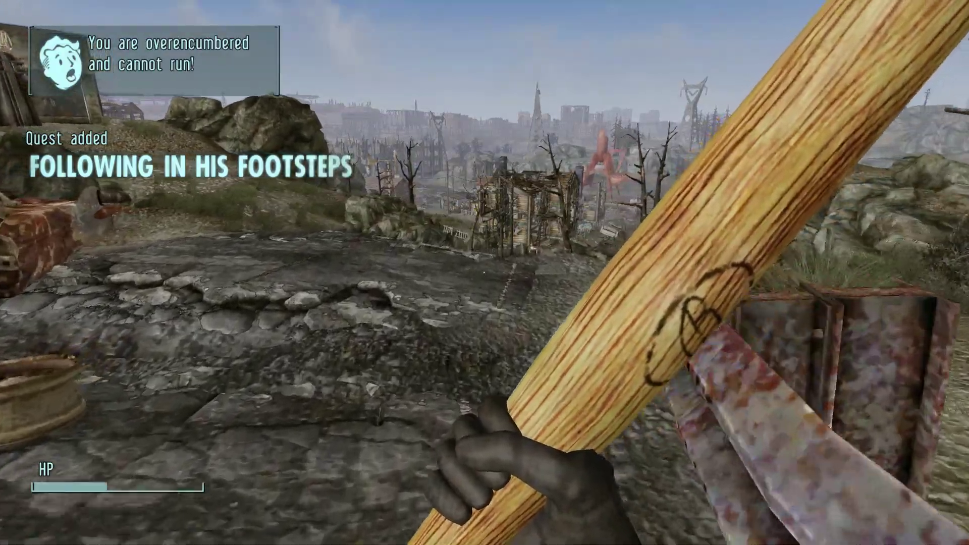
{"action": "key", "text": "w"}
{"action": "key", "text": "w"}
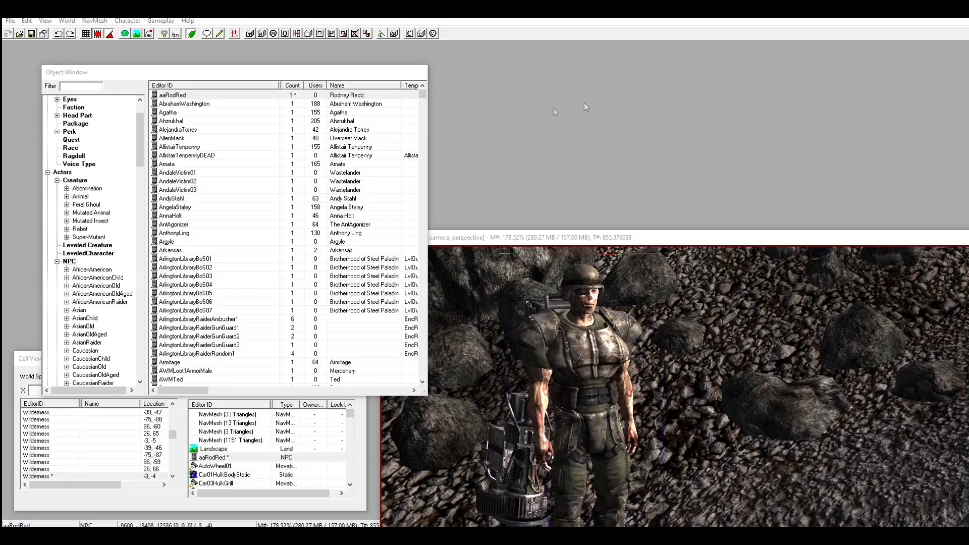
- Open the aaRodRed NPC record in GECK, check its AI Data settings, and accept the record
{"action": "left_click", "coordinate": [181, 96]}
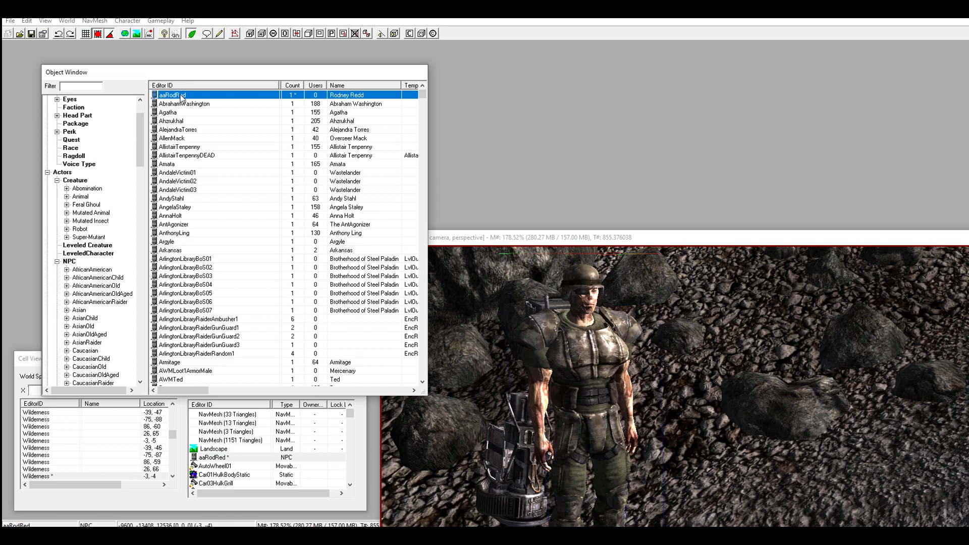
{"action": "double_click", "coordinate": [181, 97]}
{"action": "left_click", "coordinate": [495, 159]}
{"action": "left_click", "coordinate": [477, 159]}
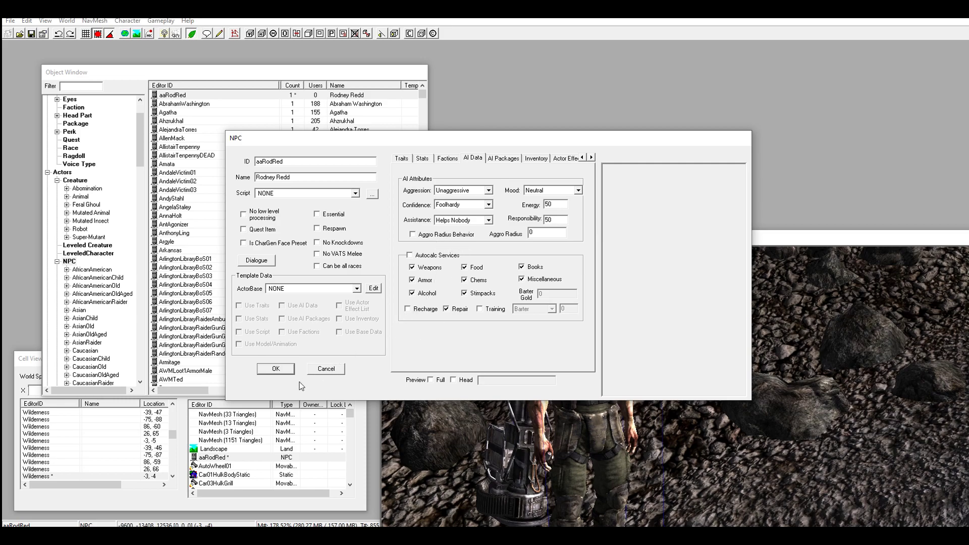
{"action": "left_click", "coordinate": [276, 368]}
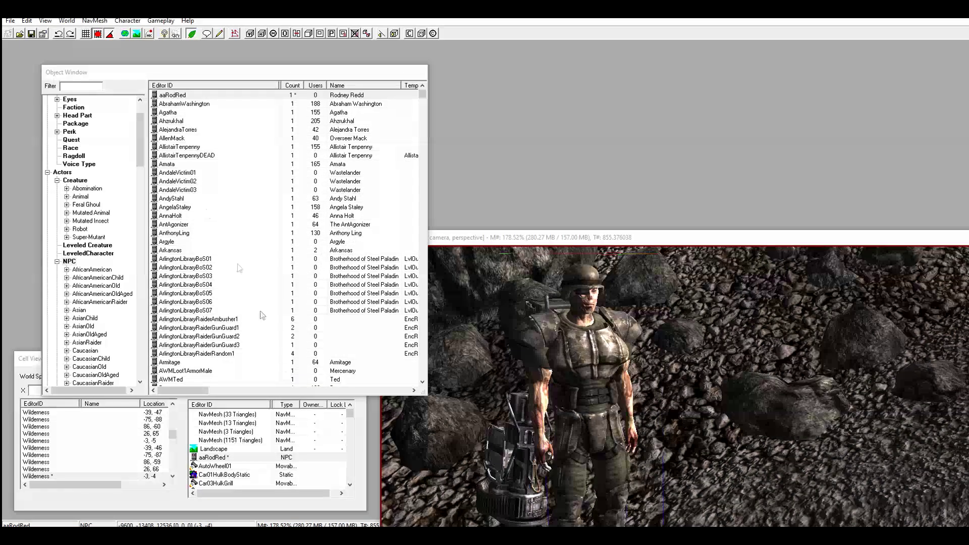